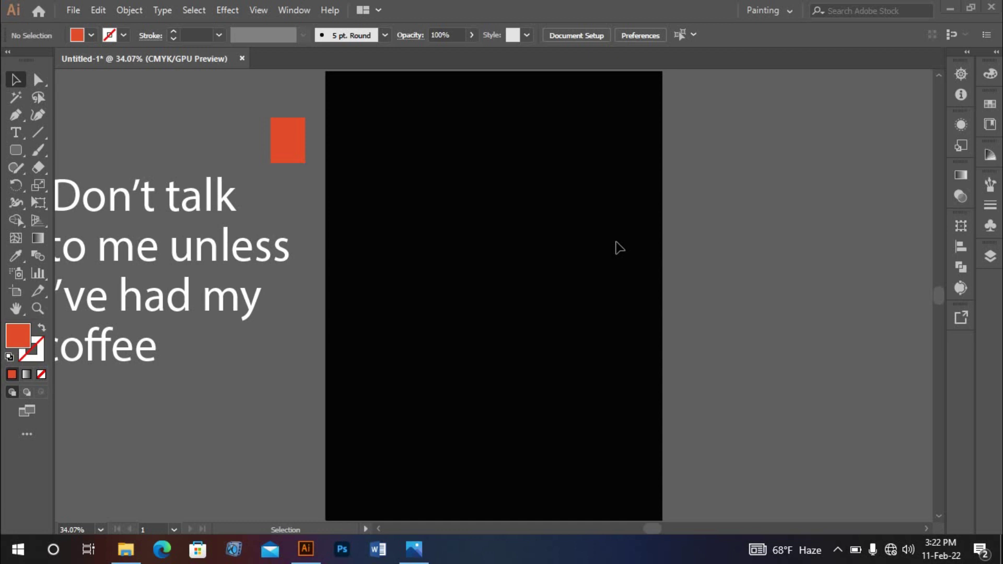
# Pick up white as the current fill by selecting the white quote text, then deselect it
pyautogui.click(520, 308)
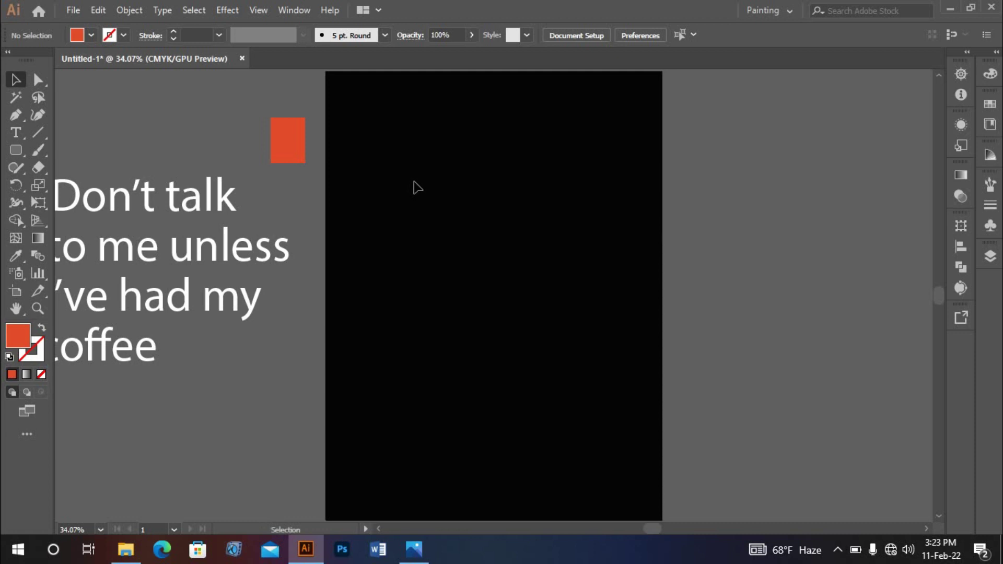
pyautogui.hscroll(-3, 467, 257)
pyautogui.hscroll(1, 366, 298)
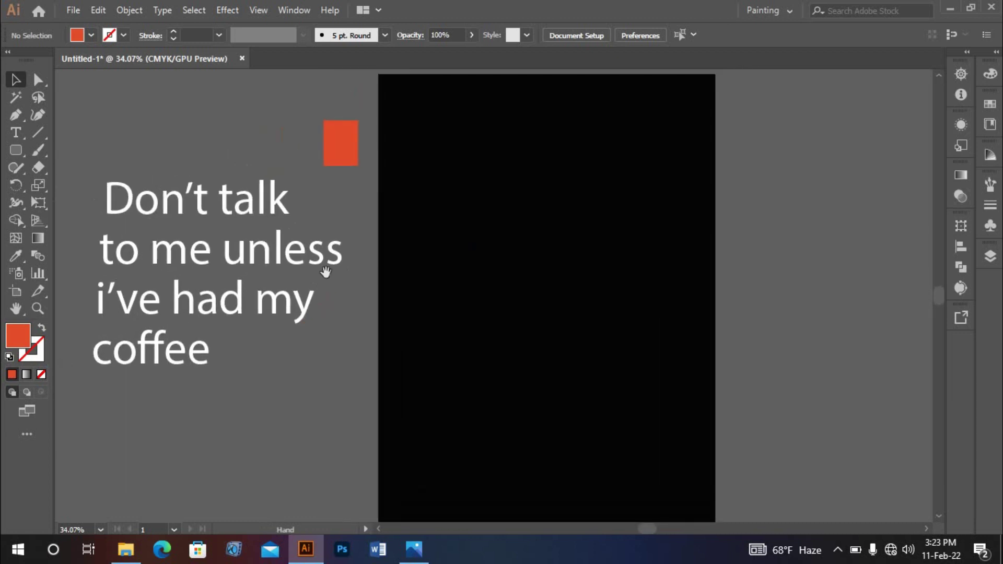
pyautogui.click(216, 353)
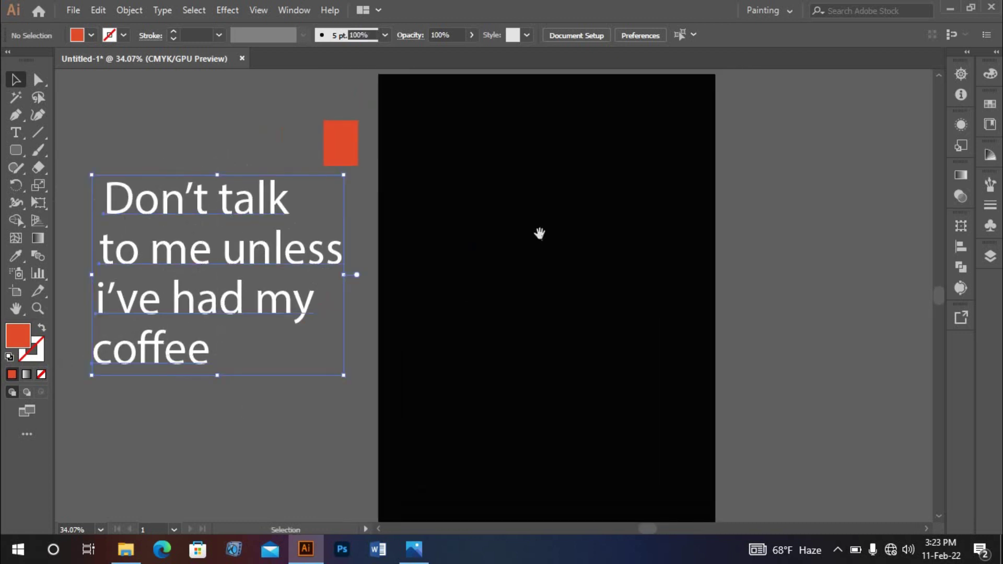
pyautogui.click(253, 412)
pyautogui.moveTo(538, 233); pyautogui.dragTo(513, 256)
pyautogui.moveTo(478, 310); pyautogui.dragTo(479, 282)
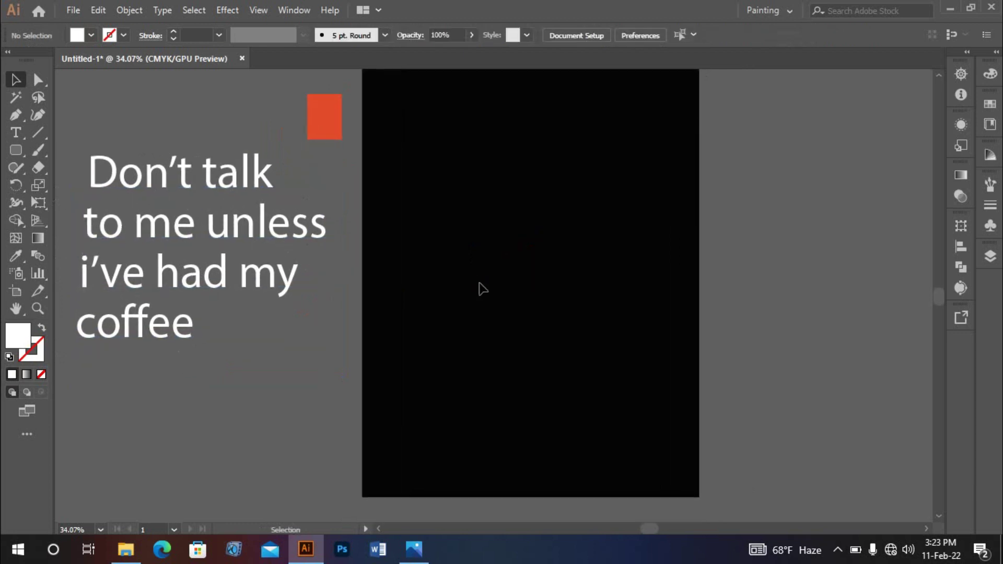
pyautogui.hscroll(2, 480, 284)
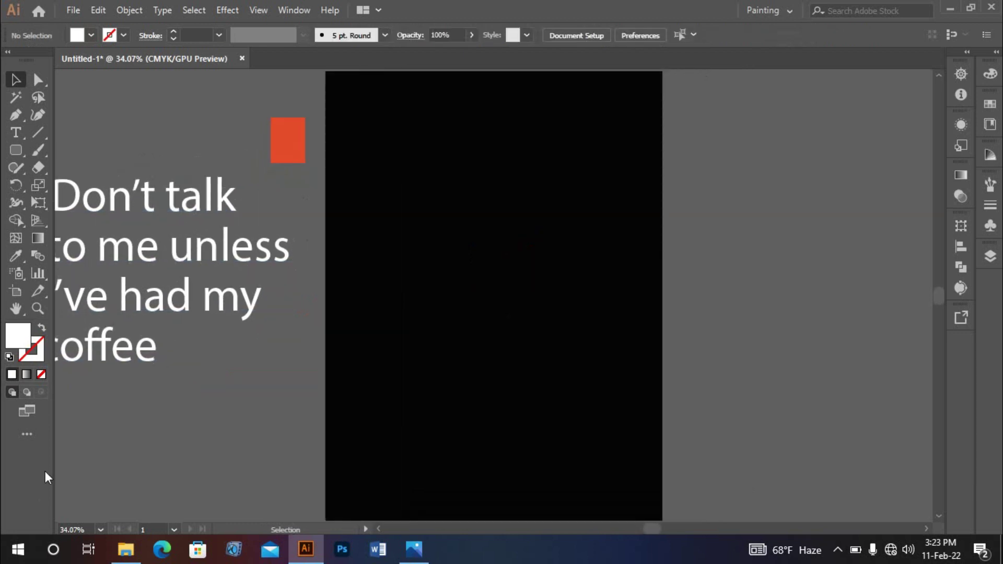
# Draw a tall white rounded rectangle on the black artboard and centre it vertically
pyautogui.keyDown('alt'); pyautogui.click(16, 148); pyautogui.keyUp('alt')
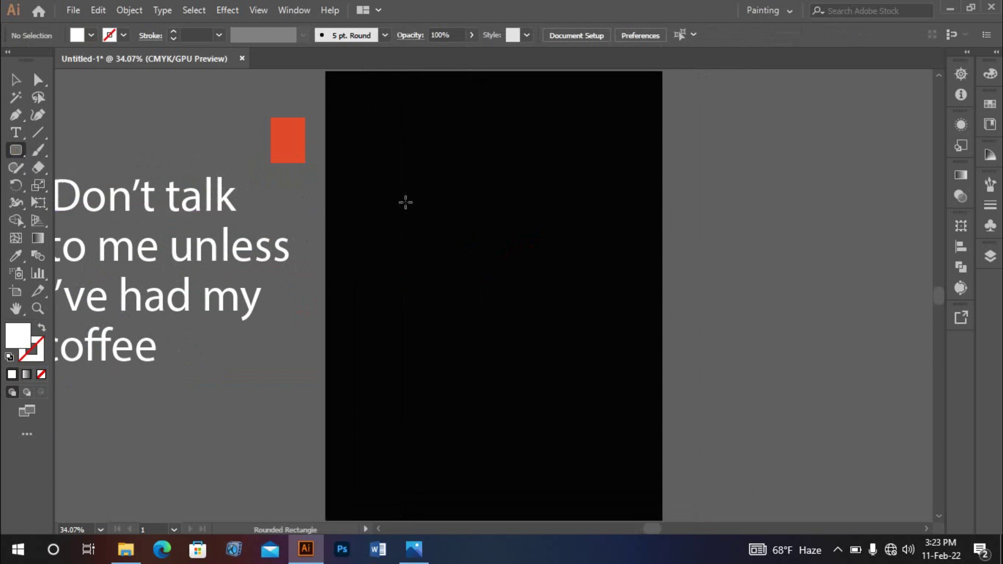
pyautogui.moveTo(391, 197); pyautogui.dragTo(605, 483)
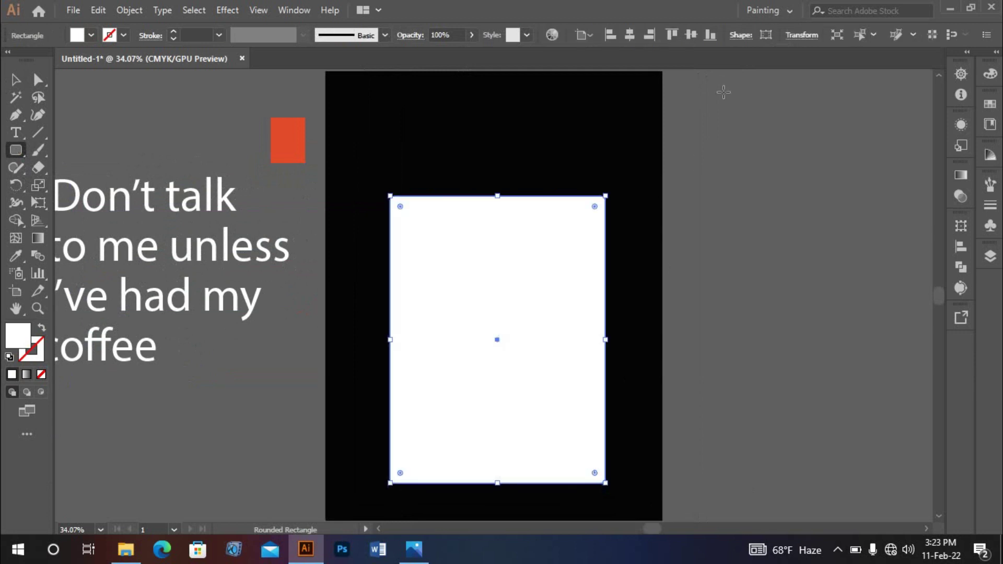
pyautogui.click(691, 35)
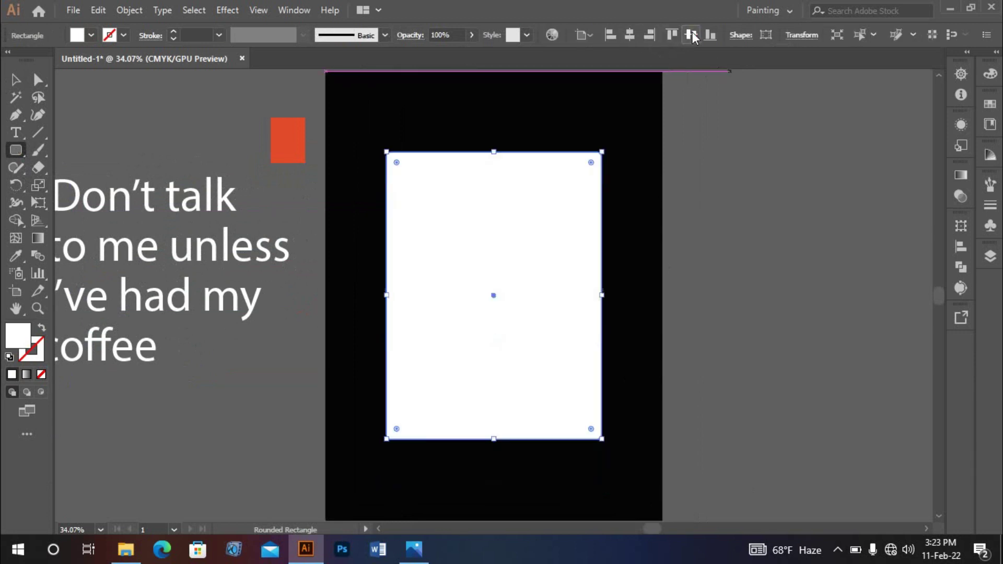
pyautogui.click(15, 80)
pyautogui.click(208, 106)
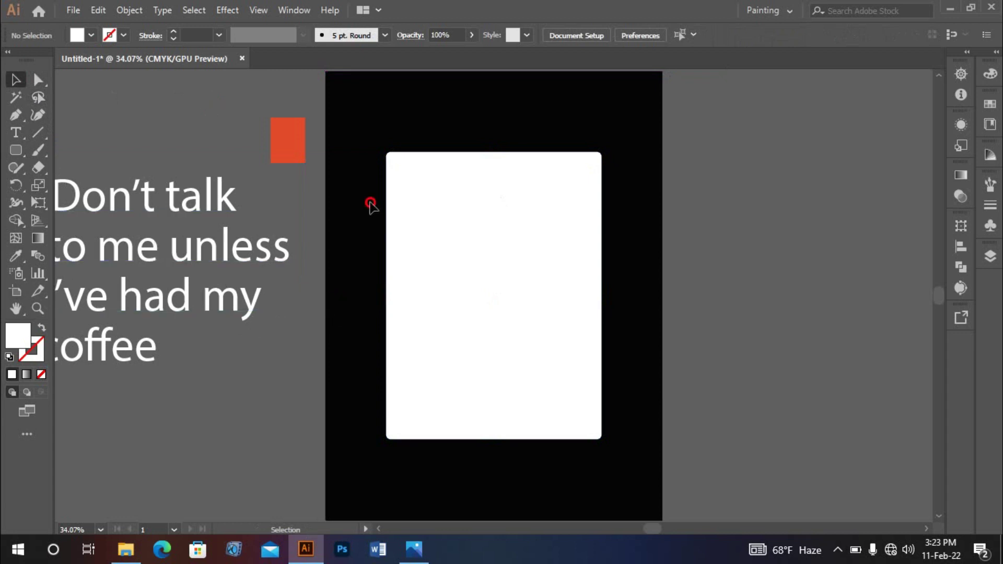
pyautogui.click(505, 283)
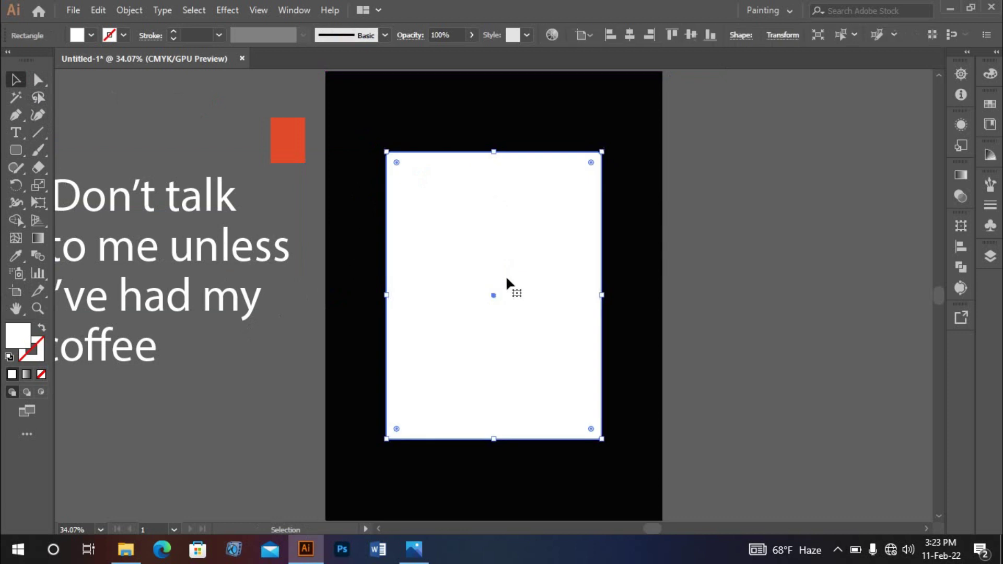
# Drag a live-corner widget to round all four rectangle corners to about 0.64 in
pyautogui.moveTo(396, 163); pyautogui.dragTo(406, 170)
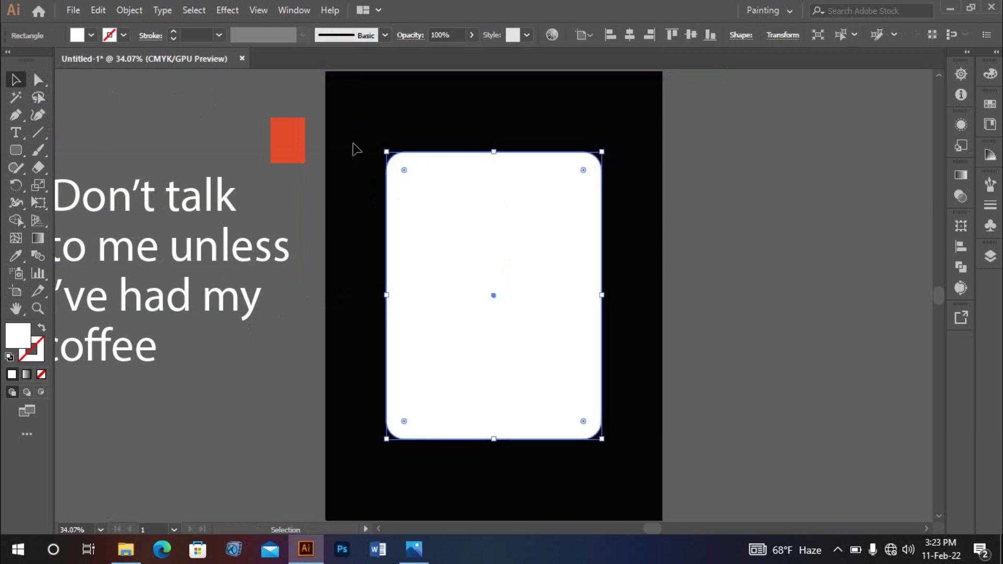
pyautogui.moveTo(359, 120); pyautogui.dragTo(638, 256)
pyautogui.click(638, 256)
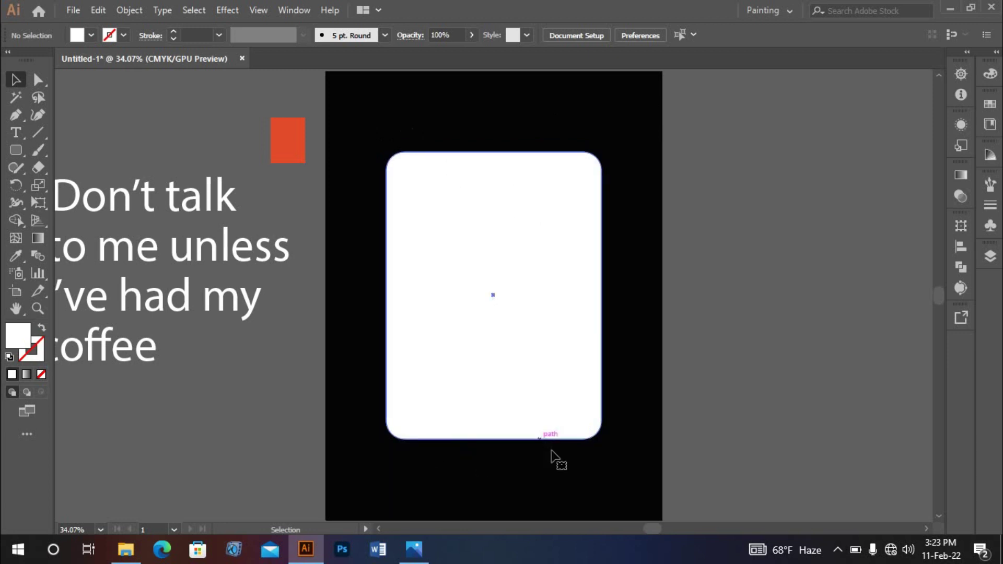
pyautogui.click(575, 434)
pyautogui.click(594, 464)
pyautogui.moveTo(394, 134); pyautogui.dragTo(479, 188)
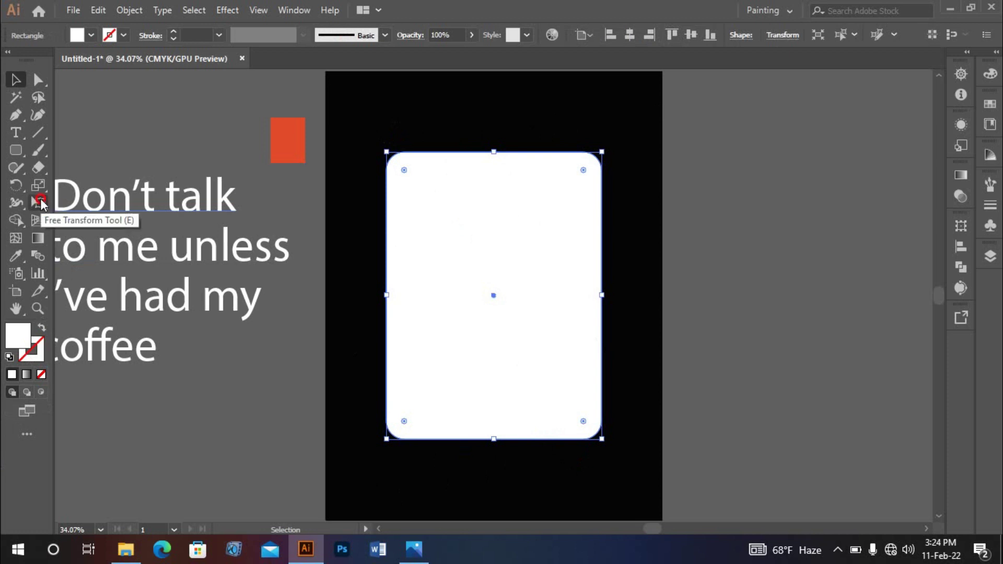
# Use Perspective Distort to pull the bottom corners inward, tapering the rectangle into a cup
pyautogui.click(40, 199)
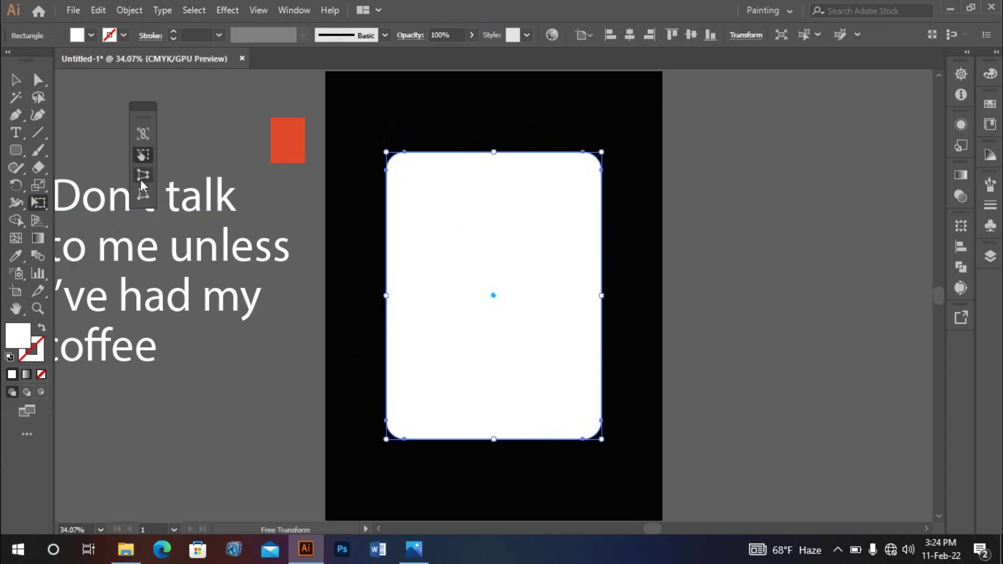
pyautogui.click(141, 177)
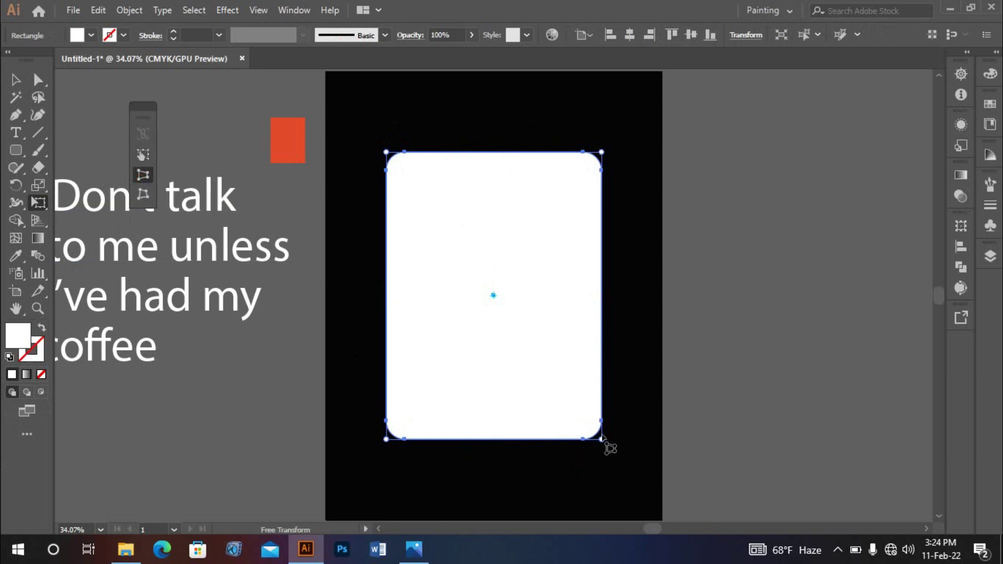
pyautogui.moveTo(601, 439); pyautogui.dragTo(577, 440)
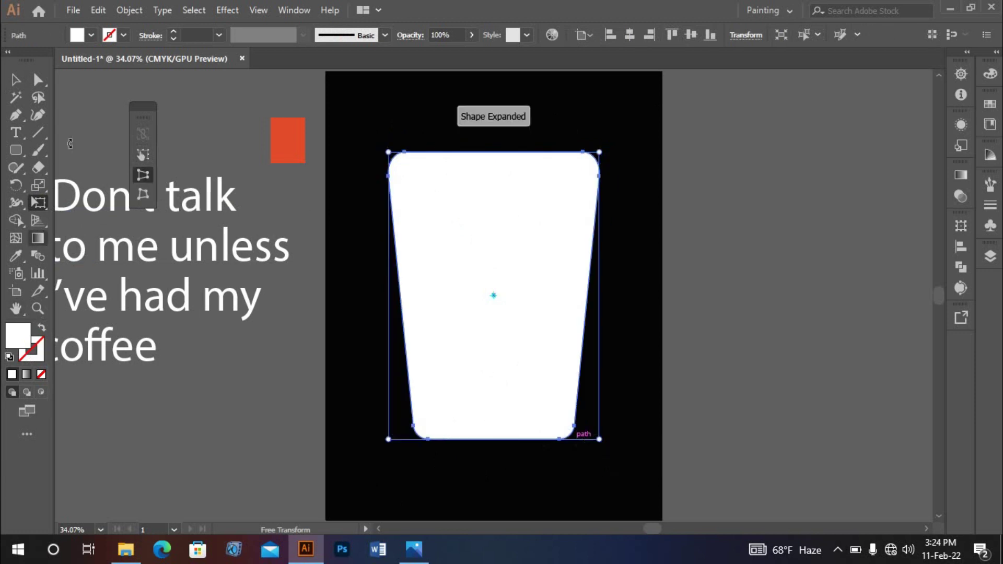
pyautogui.click(16, 80)
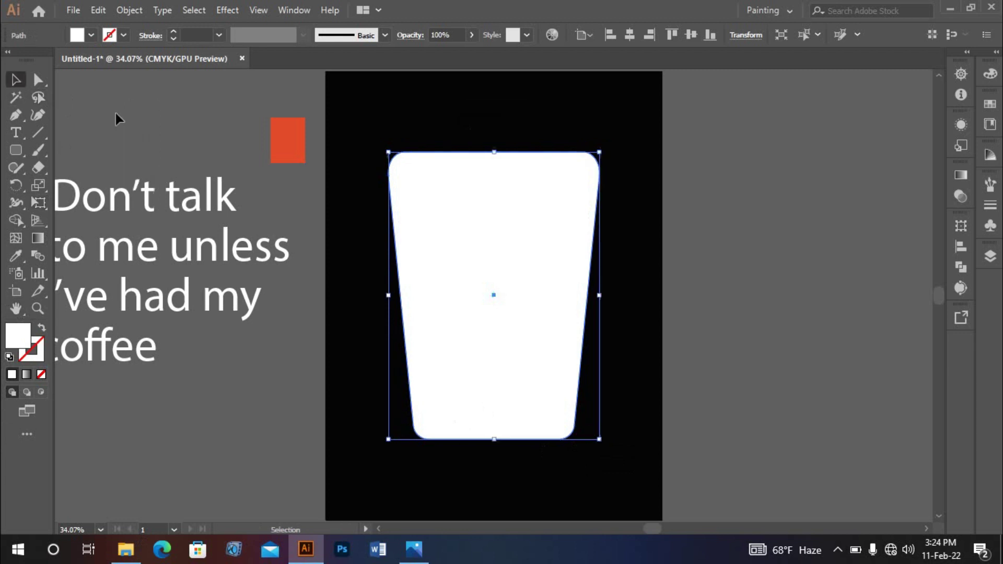
pyautogui.click(617, 328)
pyautogui.click(531, 198)
pyautogui.click(647, 285)
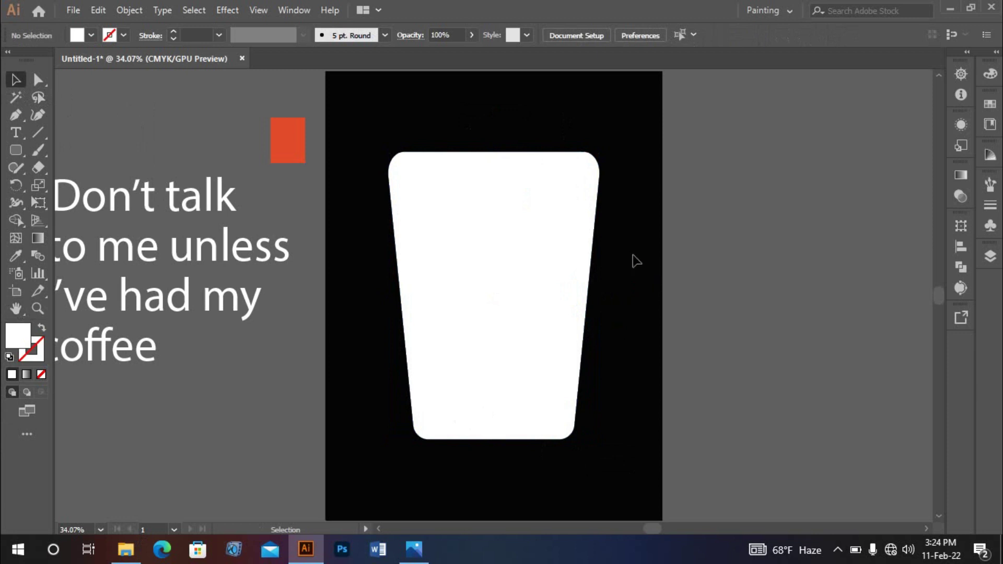
pyautogui.moveTo(469, 111); pyautogui.dragTo(565, 261)
pyautogui.click(634, 154)
# Draw a small rectangle at the cup's top, centre it horizontally, and round it into a 0.4 in pill
pyautogui.click(17, 152)
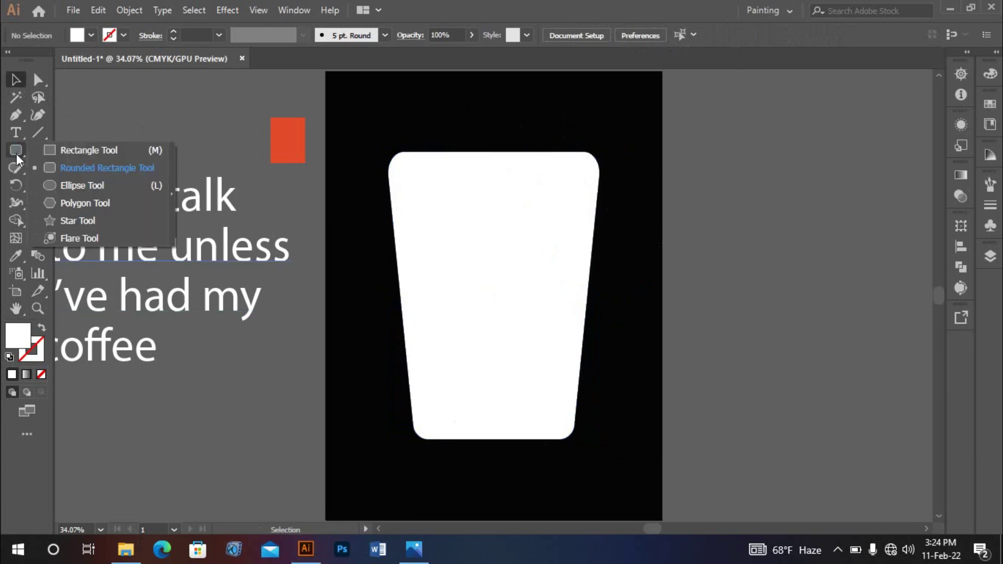
pyautogui.click(78, 151)
pyautogui.moveTo(463, 140); pyautogui.dragTo(538, 162)
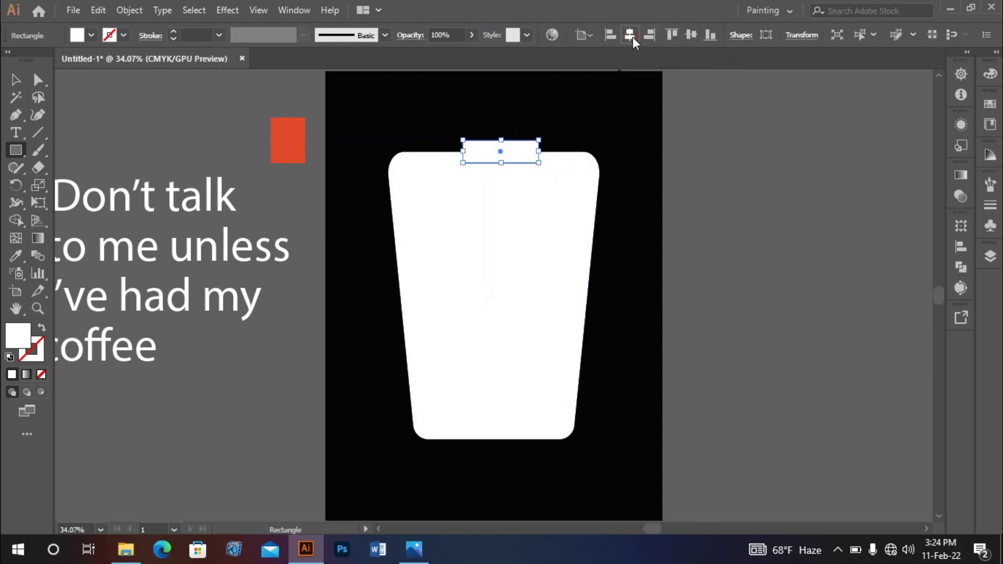
pyautogui.click(634, 37)
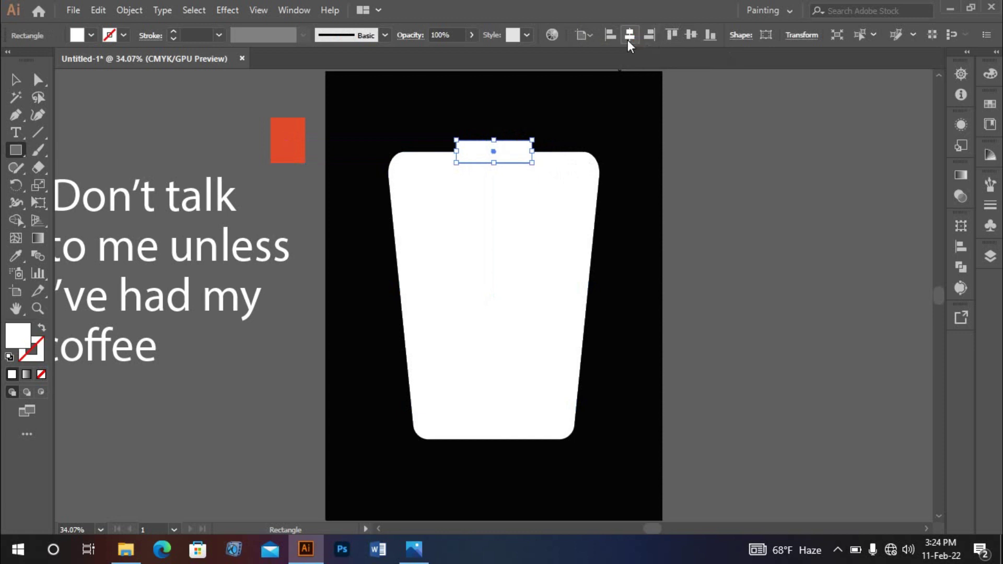
pyautogui.click(38, 80)
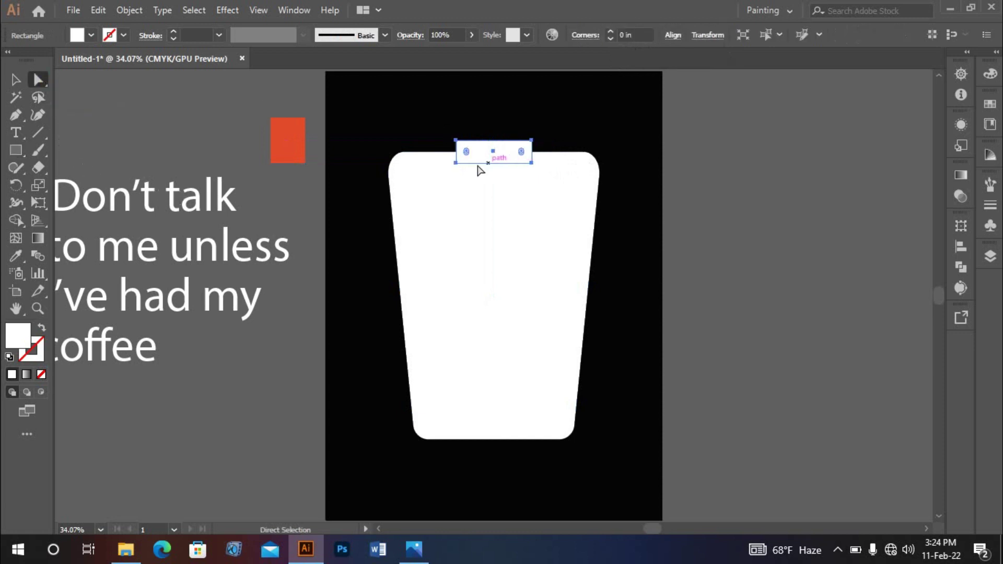
pyautogui.moveTo(466, 152); pyautogui.dragTo(474, 156)
pyautogui.click(24, 81)
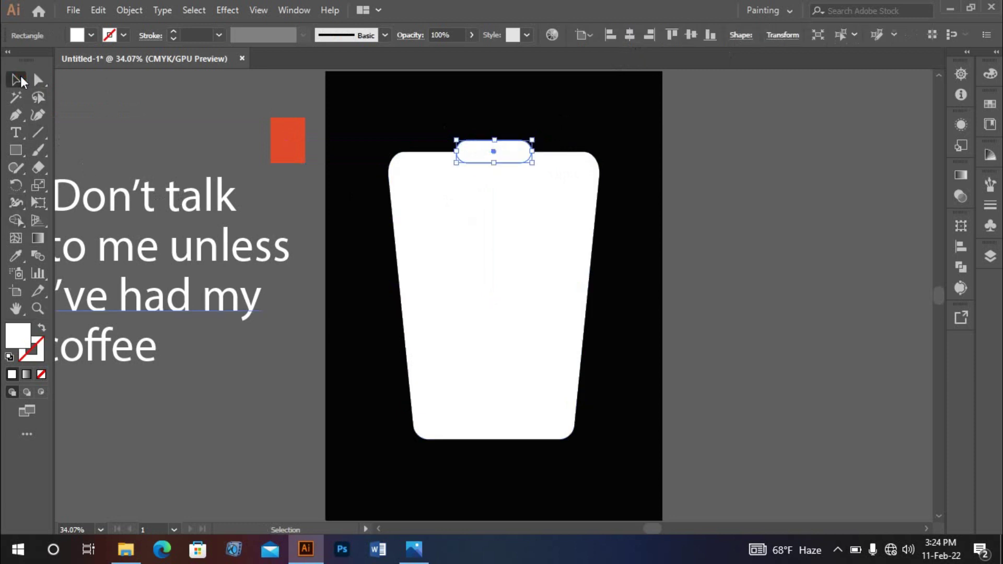
pyautogui.click(426, 131)
pyautogui.moveTo(427, 132); pyautogui.dragTo(578, 255)
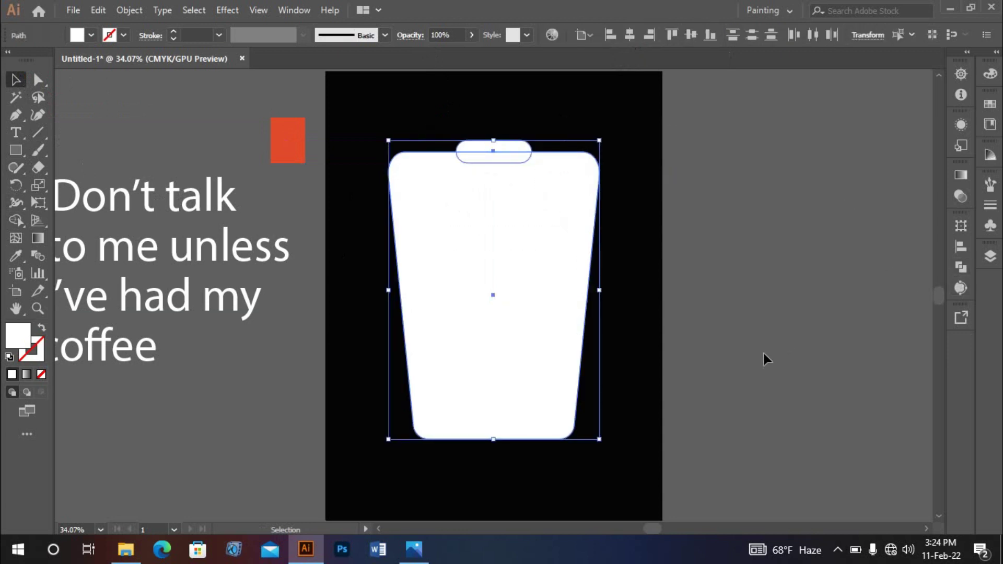
pyautogui.click(15, 224)
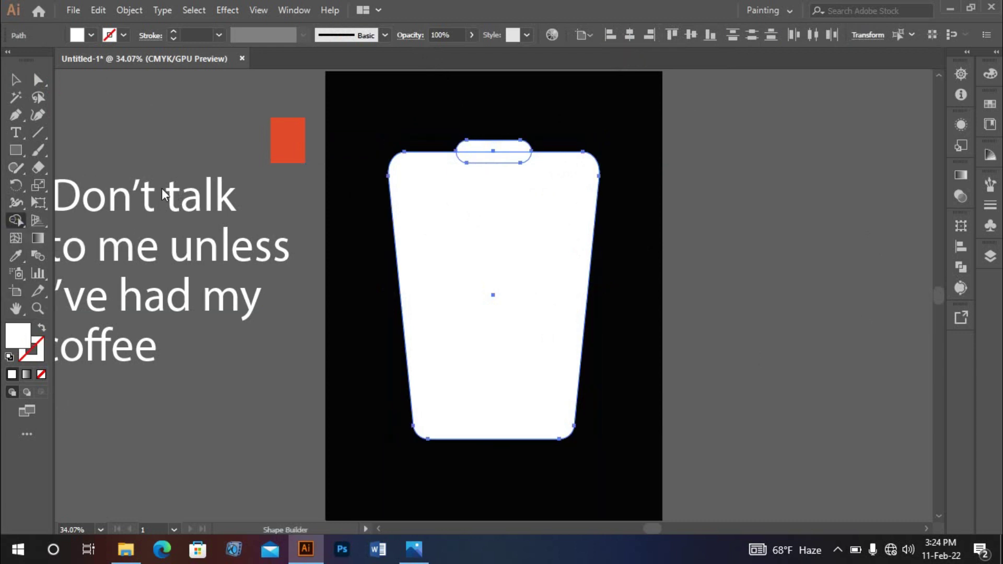
pyautogui.keyDown('alt'); pyautogui.click(500, 134); pyautogui.keyUp('alt')
pyautogui.moveTo(499, 134); pyautogui.dragTo(506, 152)
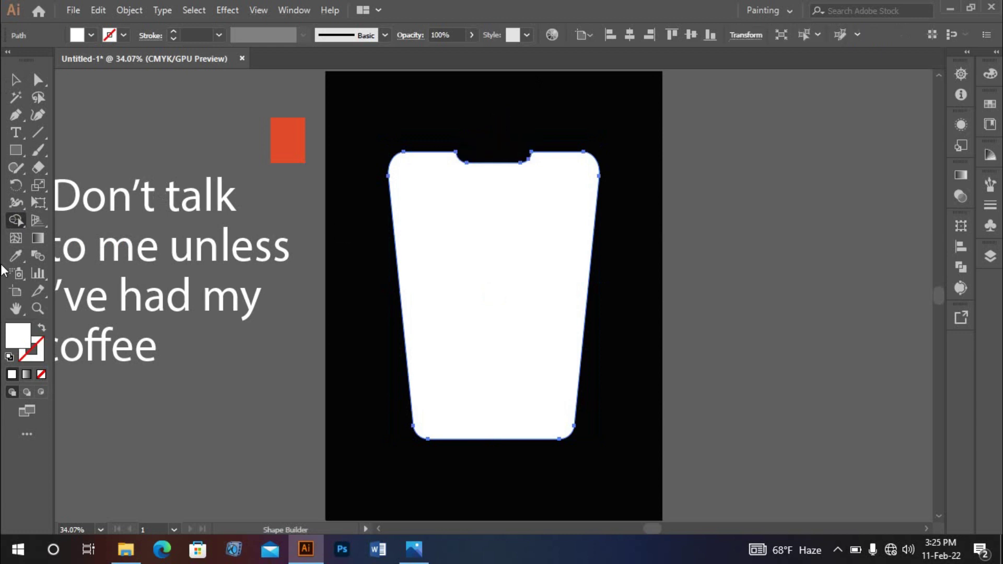
pyautogui.click(16, 80)
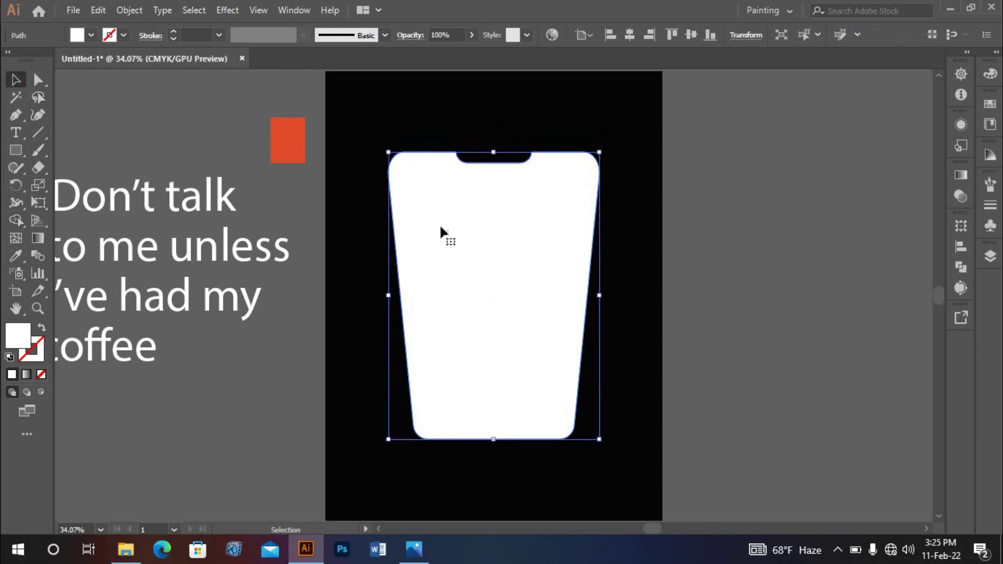
pyautogui.click(509, 114)
pyautogui.moveTo(473, 107); pyautogui.dragTo(560, 350)
pyautogui.click(656, 309)
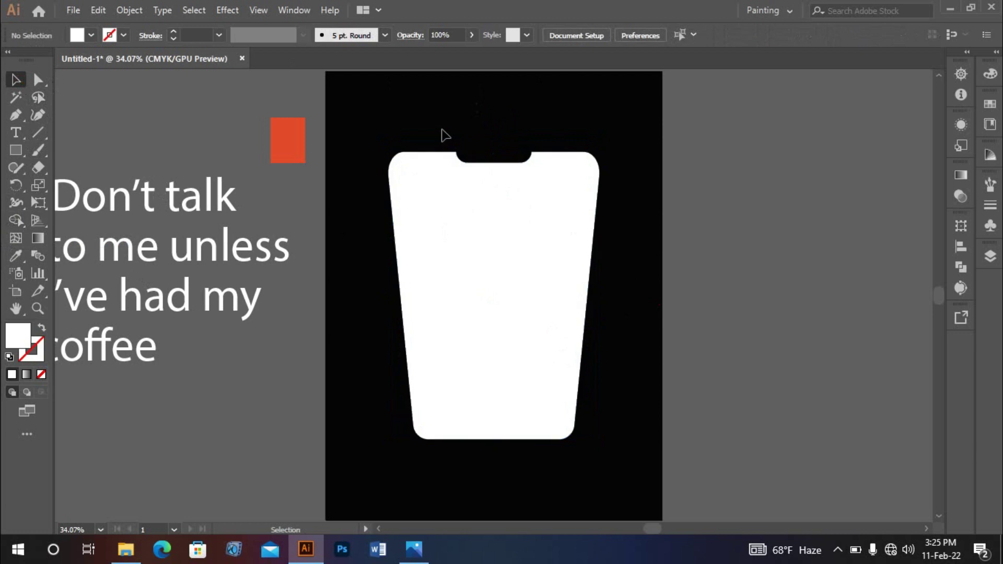
pyautogui.moveTo(452, 136); pyautogui.dragTo(542, 354)
pyautogui.click(674, 249)
pyautogui.moveTo(575, 217); pyautogui.dragTo(502, 166)
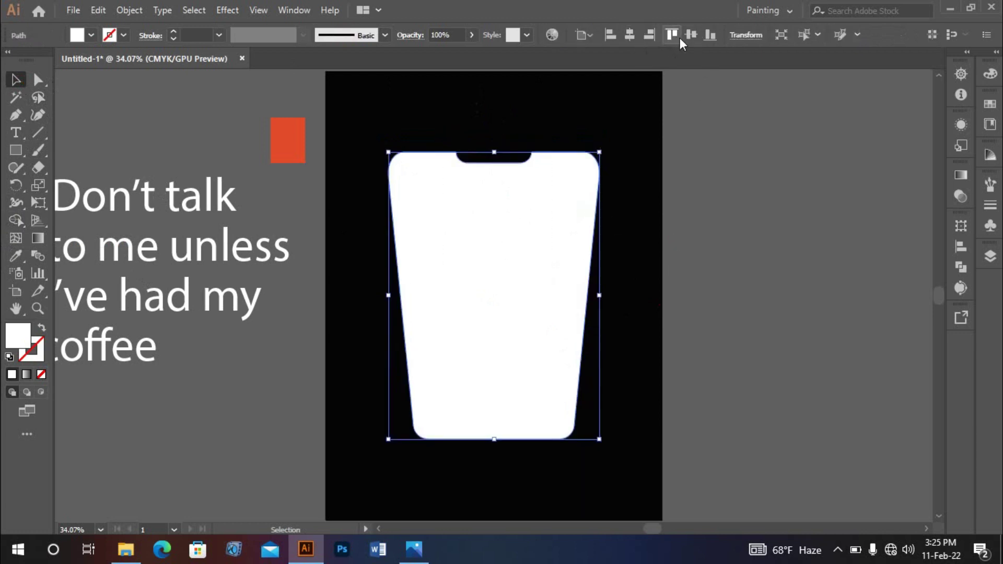
pyautogui.click(698, 156)
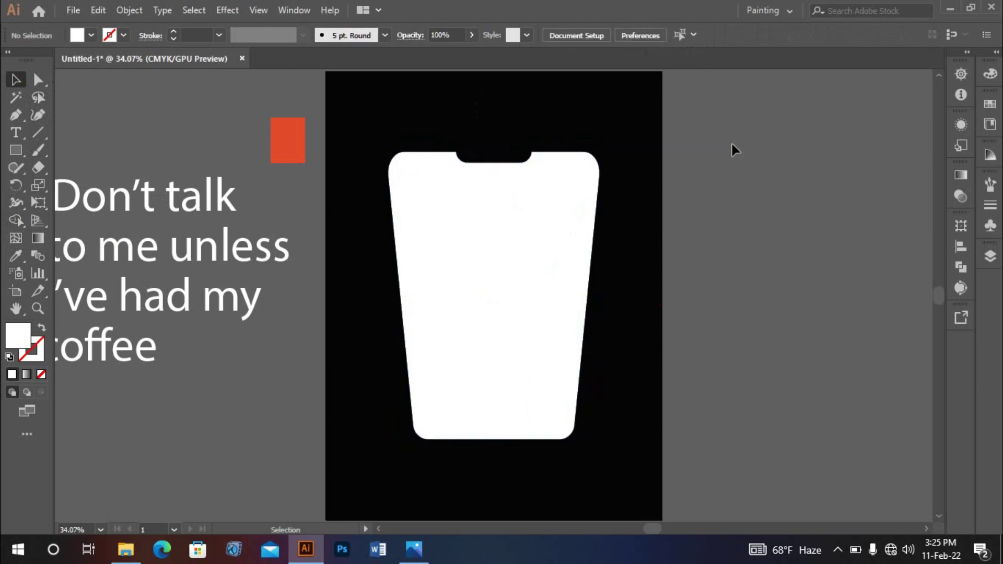
# Set the quote text's font to Explorer Condensed Regular, found by searching 'ex'
pyautogui.moveTo(370, 285); pyautogui.dragTo(401, 279)
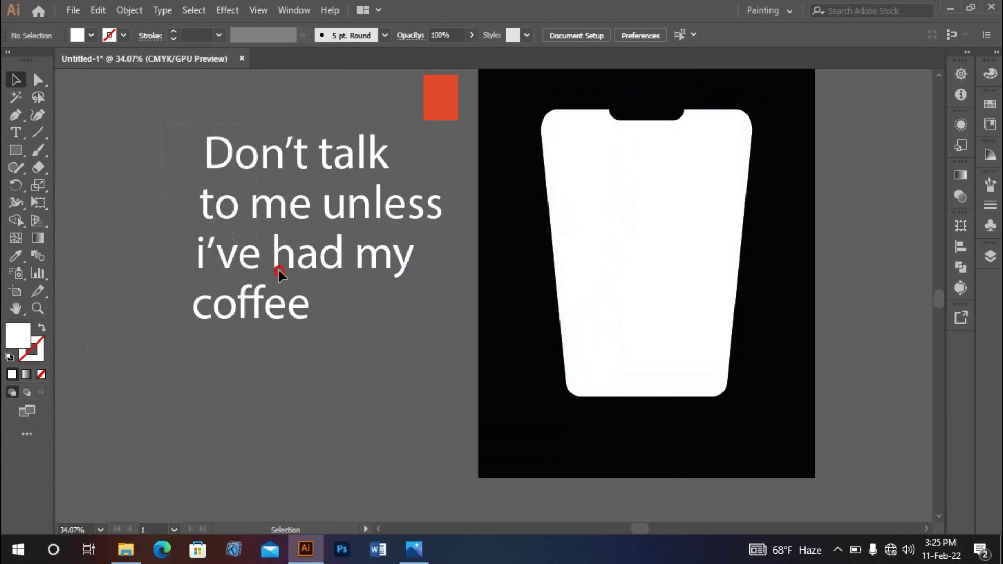
pyautogui.moveTo(329, 348); pyautogui.dragTo(451, 146)
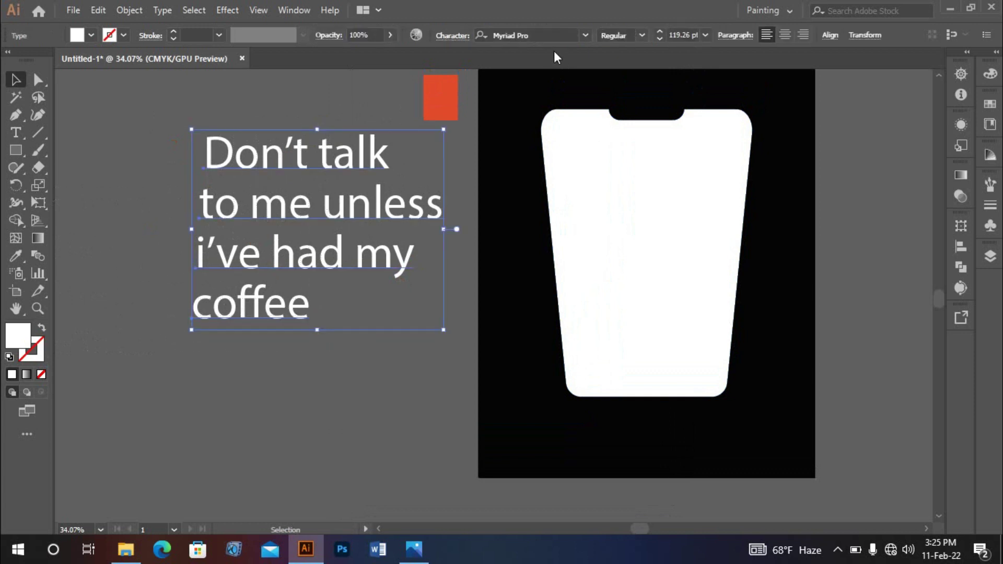
pyautogui.click(542, 37)
pyautogui.write('e')
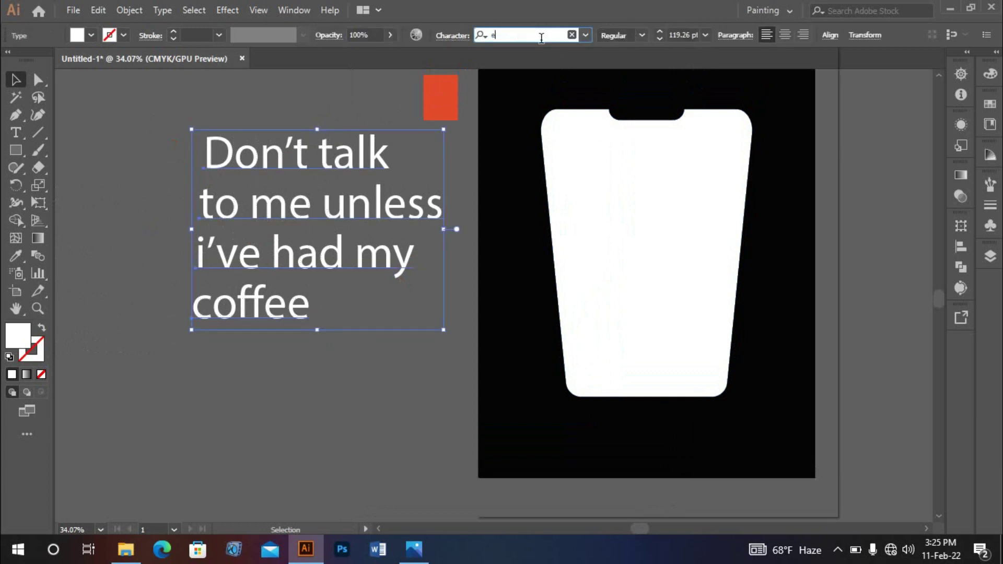
pyautogui.write('x')
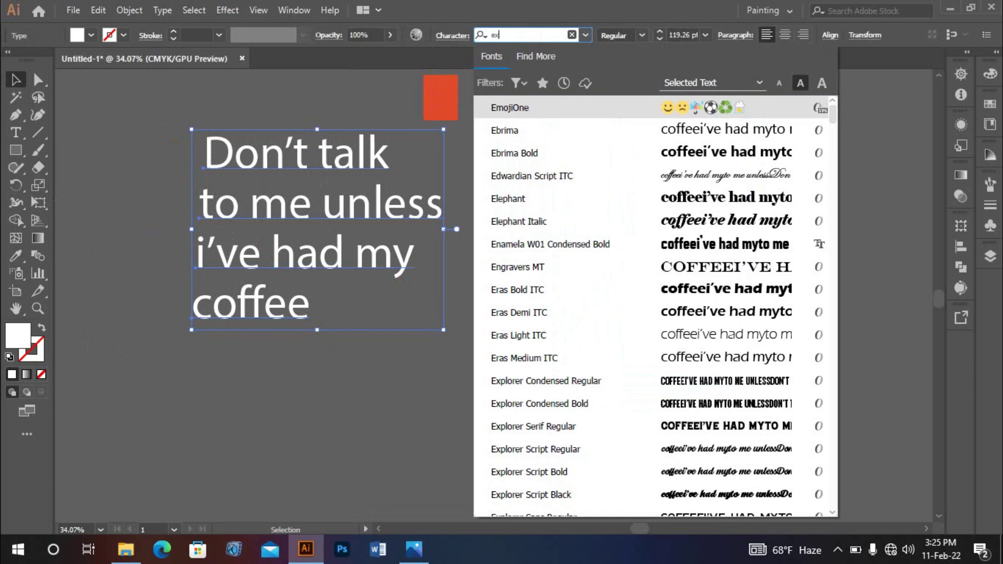
pyautogui.scroll(-4, 516, 163)
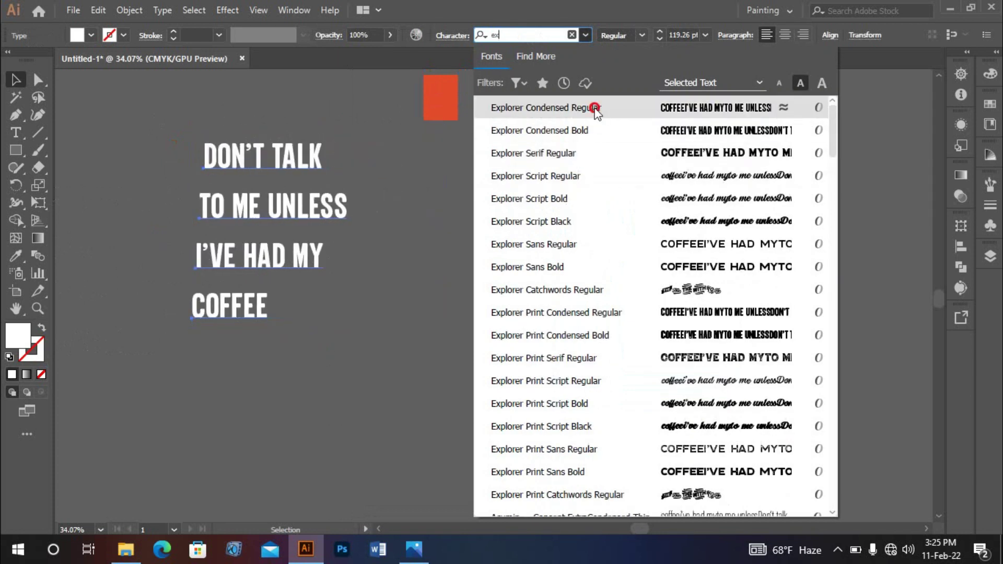
pyautogui.click(593, 109)
pyautogui.click(343, 347)
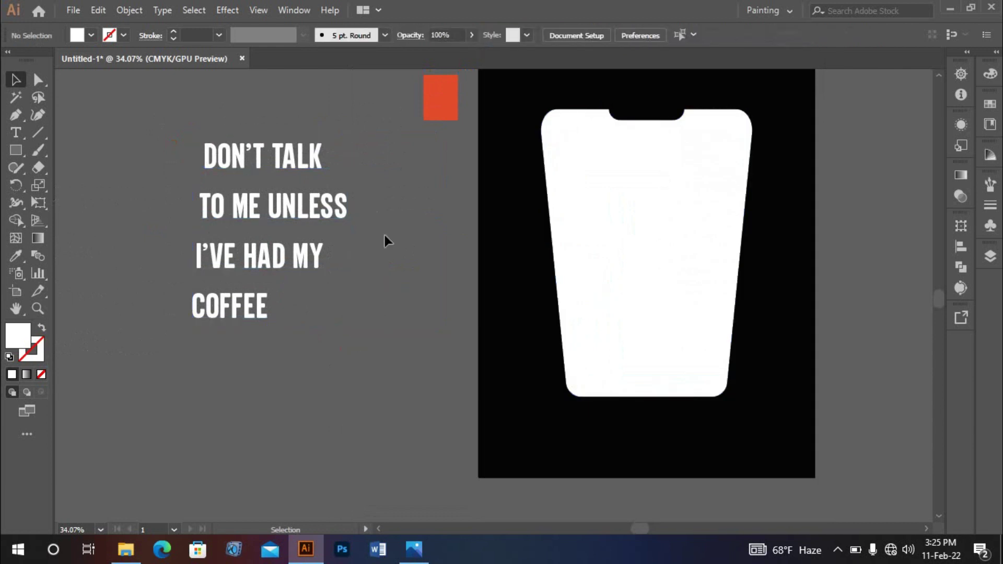
pyautogui.hotkey('ctrl', 'a')
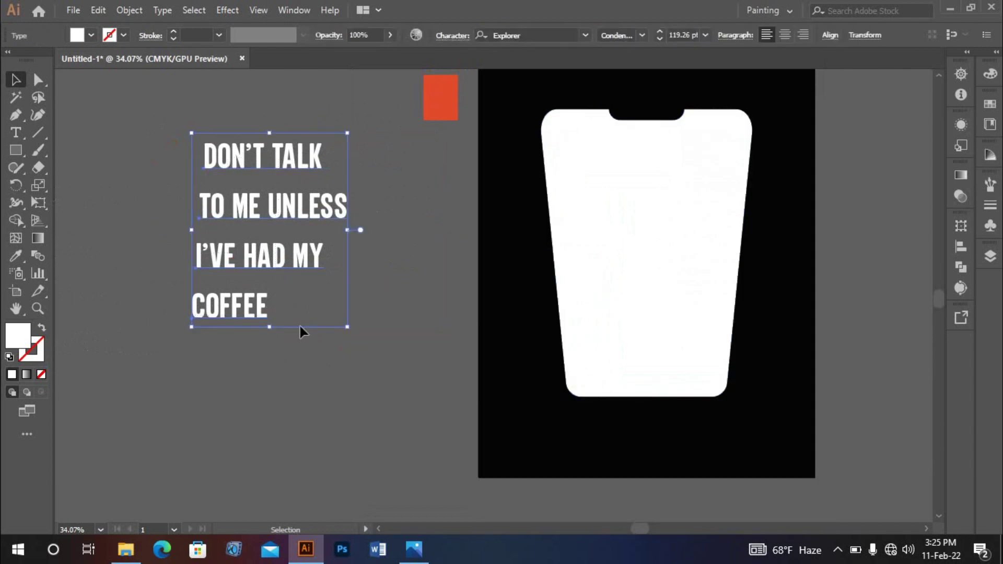
pyautogui.moveTo(372, 233); pyautogui.dragTo(403, 272)
pyautogui.click(404, 268)
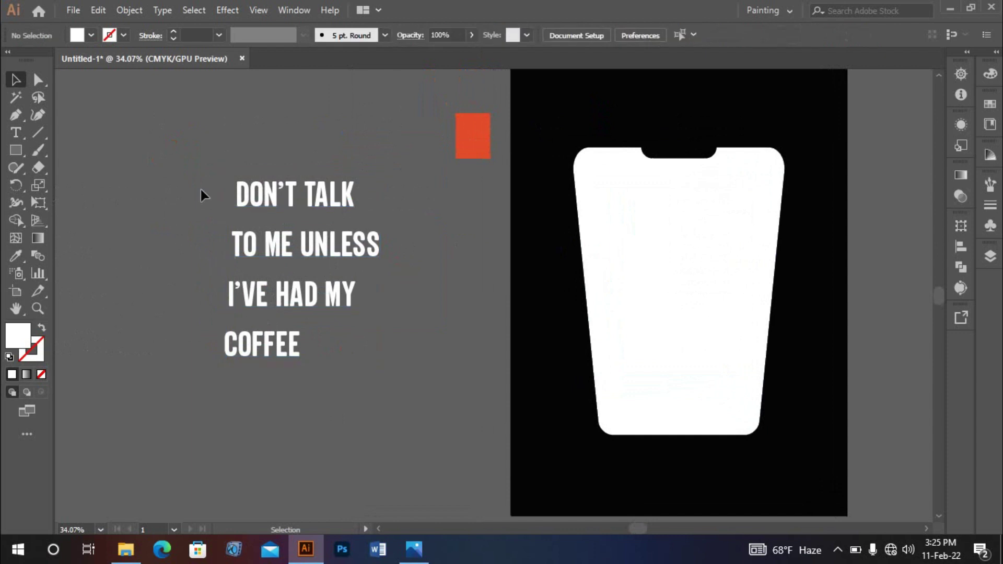
# Alt-drag a spare copy of the quote text off to the left
pyautogui.click(322, 363)
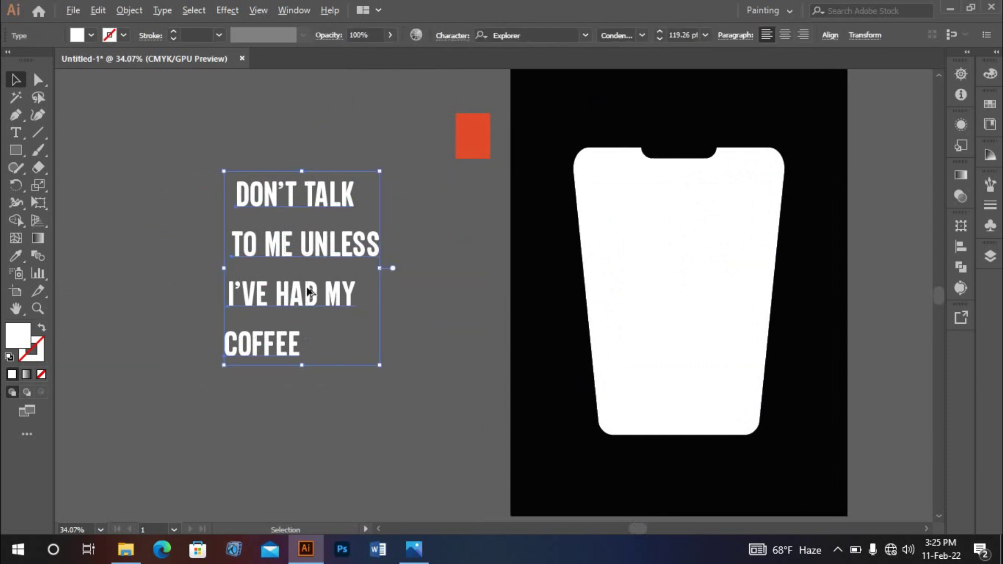
pyautogui.moveTo(306, 242); pyautogui.dragTo(109, 232)
pyautogui.click(389, 353)
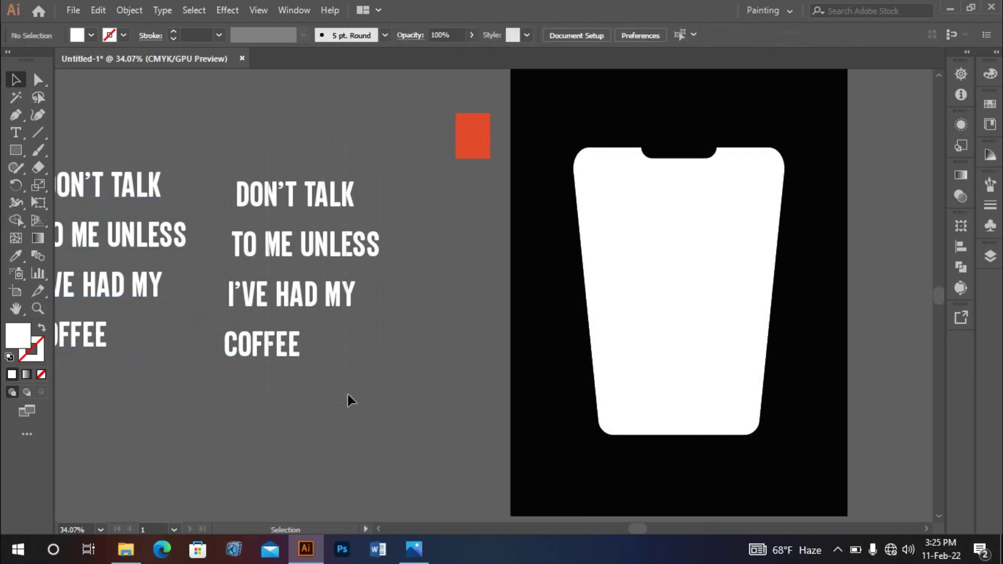
# Convert the original quote to outlines with Create Outlines and move it right and down
pyautogui.click(302, 251)
pyautogui.rightClick(335, 251)
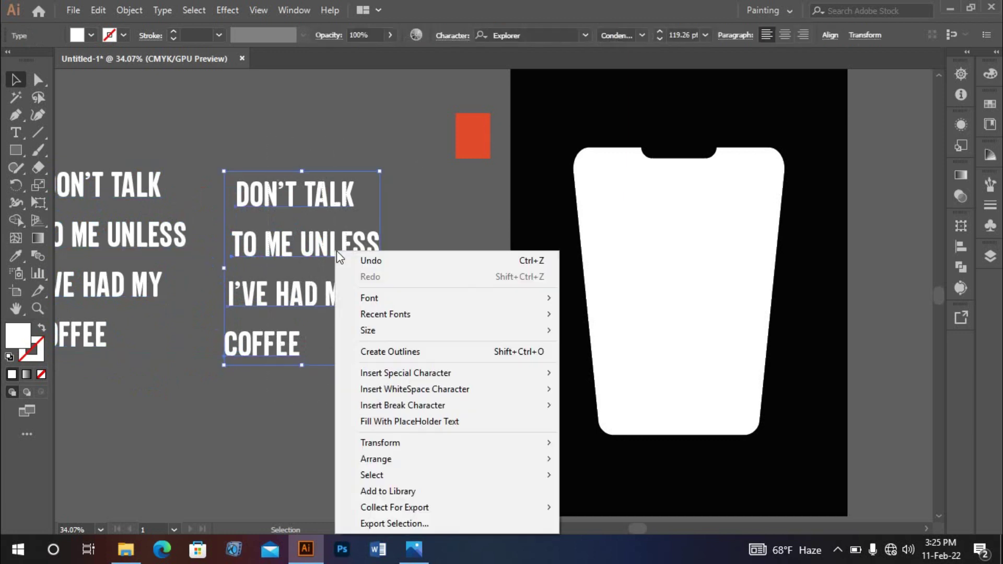
pyautogui.click(393, 353)
pyautogui.click(412, 354)
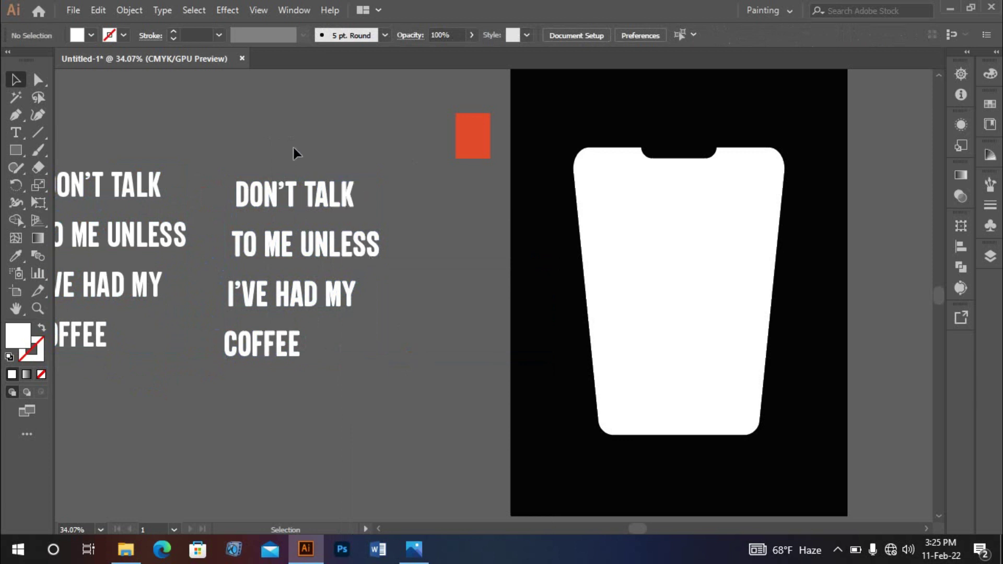
pyautogui.moveTo(312, 288); pyautogui.dragTo(392, 315)
pyautogui.click(520, 235)
pyautogui.moveTo(598, 230); pyautogui.dragTo(451, 206)
pyautogui.moveTo(276, 313); pyautogui.dragTo(288, 299)
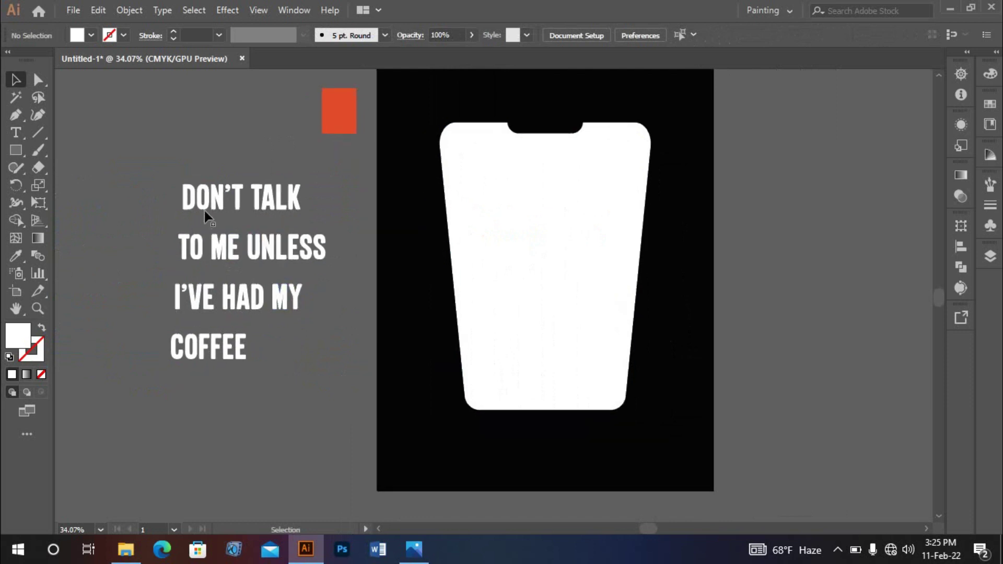
pyautogui.click(206, 306)
pyautogui.click(211, 347)
pyautogui.click(274, 353)
pyautogui.hscroll(2, 632, 340)
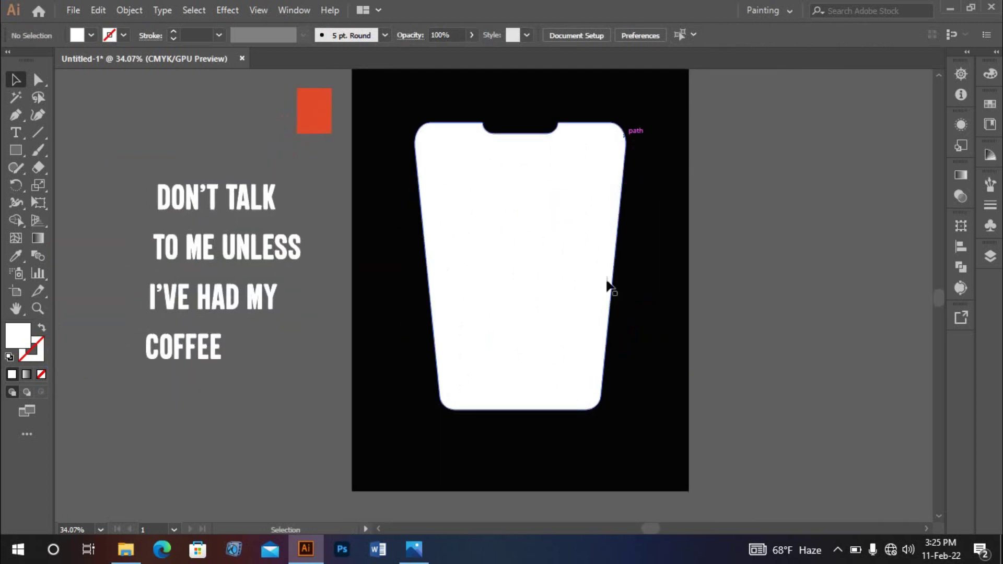
pyautogui.scroll(-1, 630, 353)
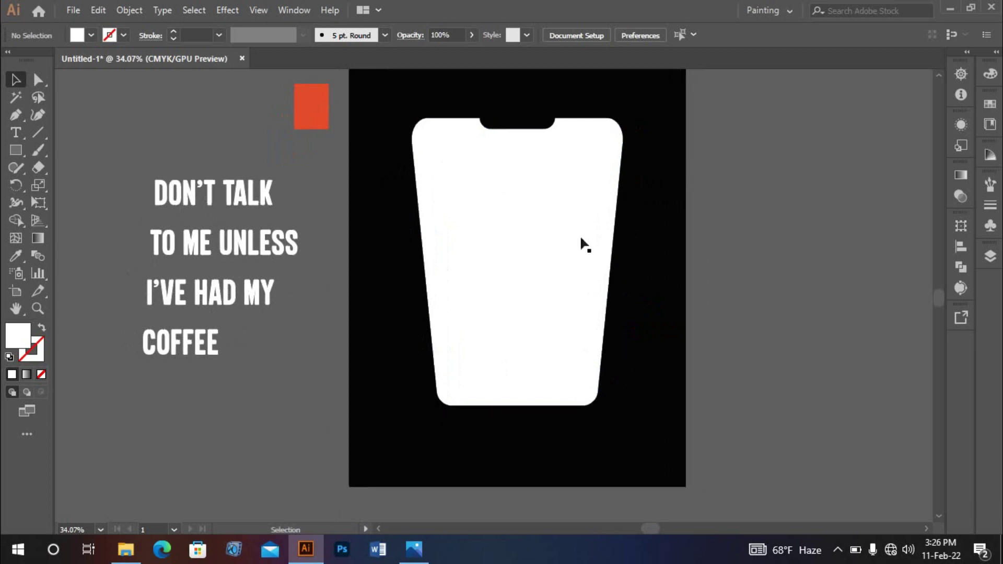
pyautogui.moveTo(385, 133); pyautogui.dragTo(663, 393)
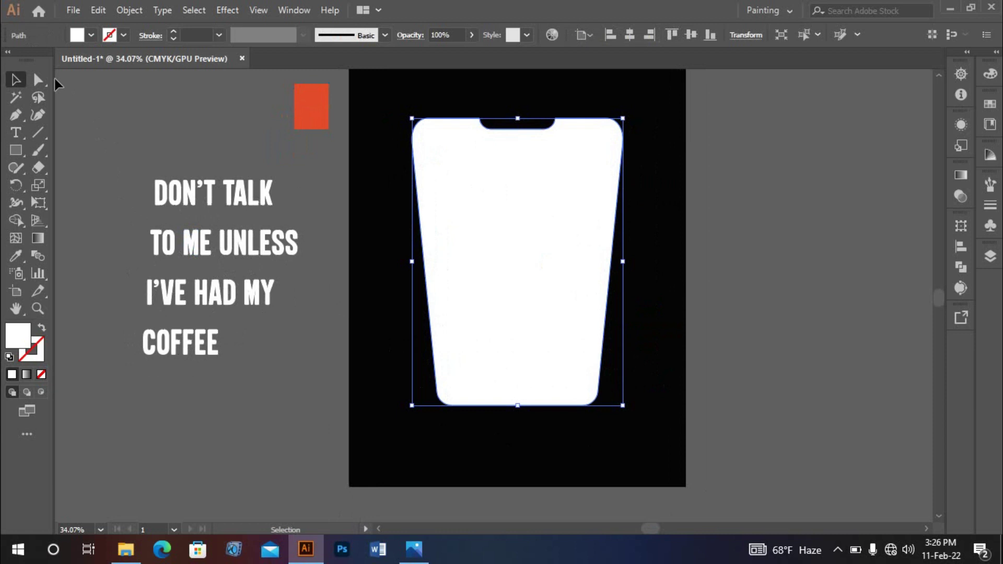
pyautogui.click(41, 80)
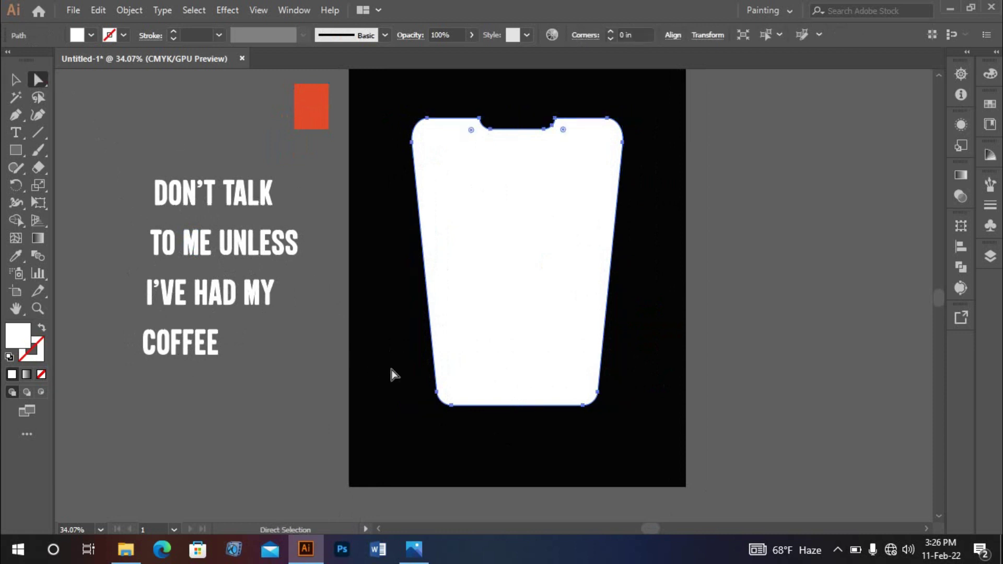
pyautogui.click(321, 193)
pyautogui.click(15, 79)
pyautogui.click(415, 143)
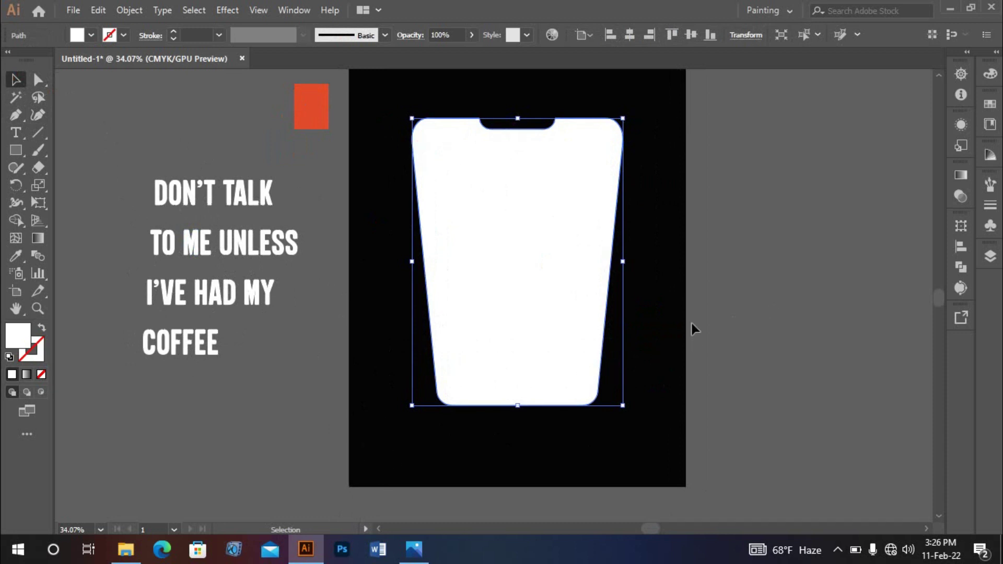
pyautogui.click(636, 321)
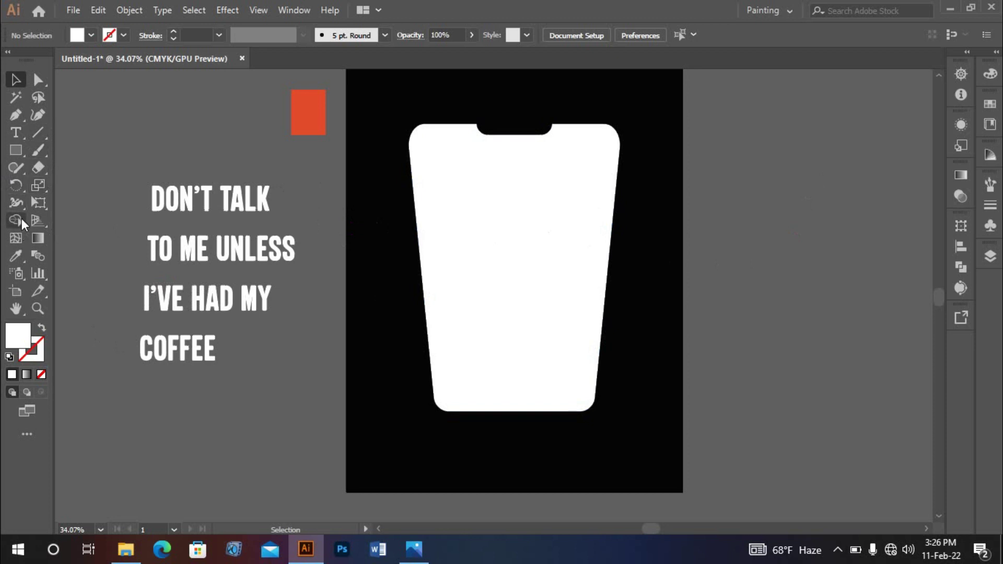
# Draw a horizontal line across the cup top with a black 8 pt stroke, centred horizontally
pyautogui.click(42, 133)
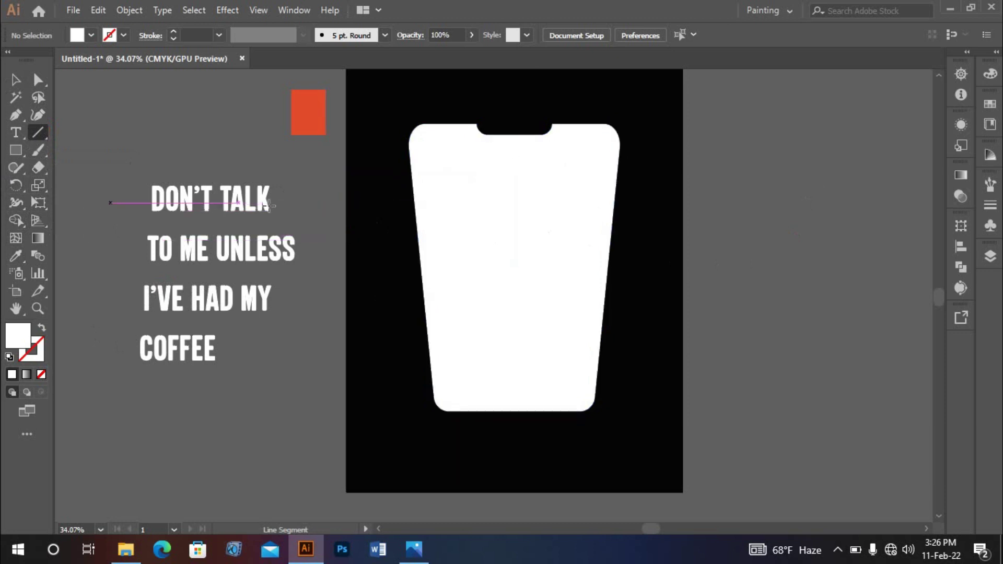
pyautogui.moveTo(367, 163); pyautogui.dragTo(684, 152)
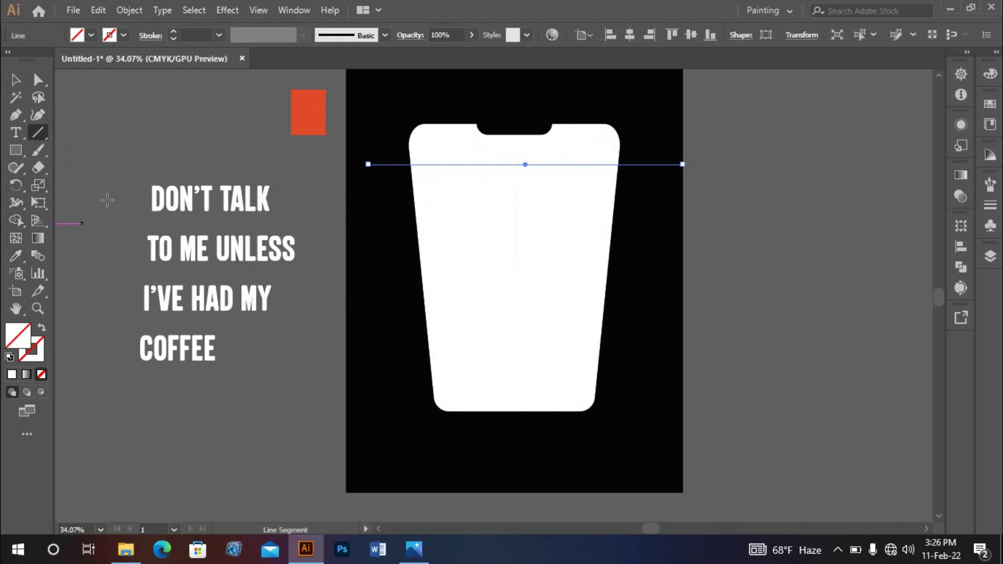
pyautogui.click(120, 37)
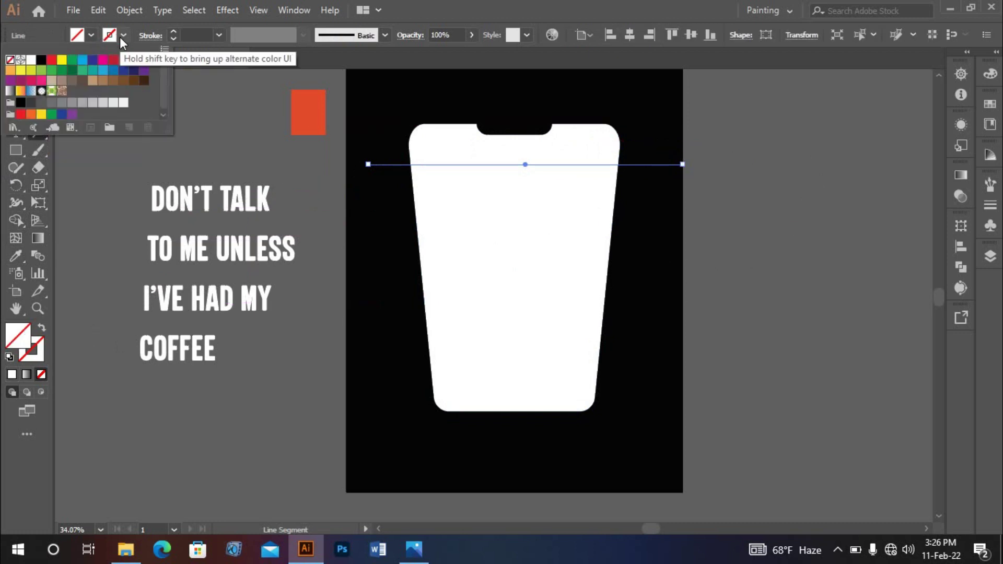
pyautogui.click(41, 60)
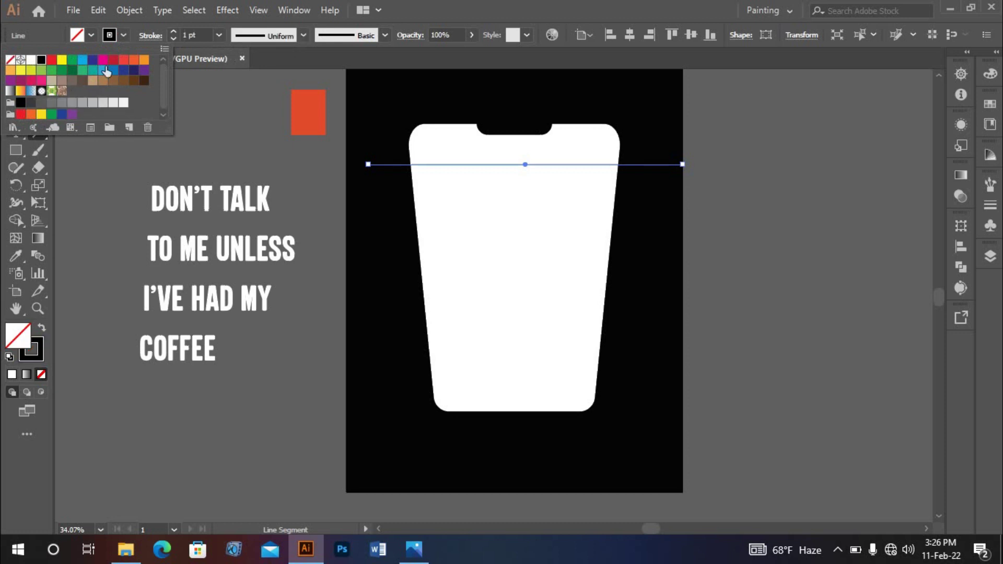
pyautogui.click(174, 31)
pyautogui.click(174, 31)
pyautogui.click(173, 31)
pyautogui.click(174, 32)
pyautogui.click(174, 32)
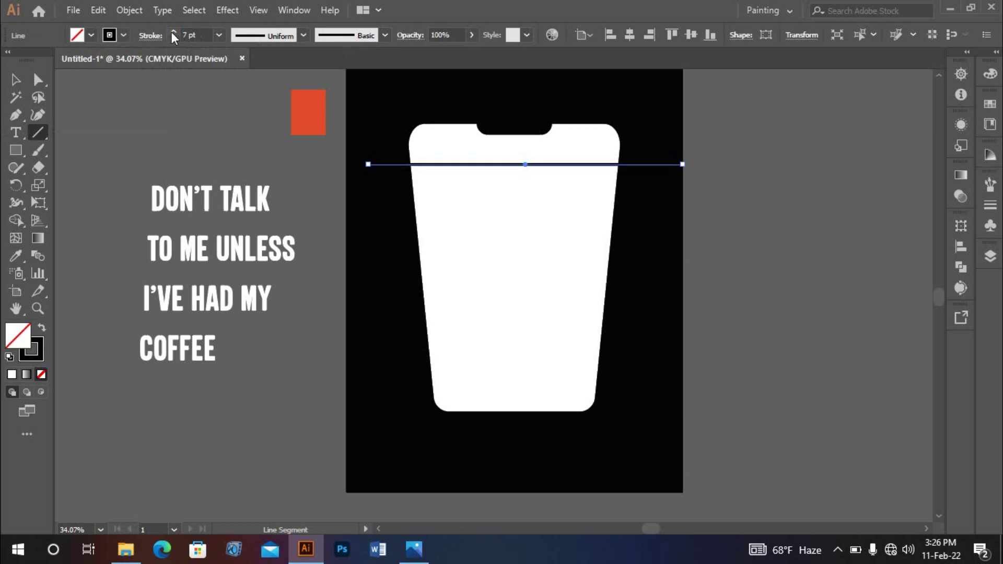
pyautogui.click(173, 31)
pyautogui.click(16, 80)
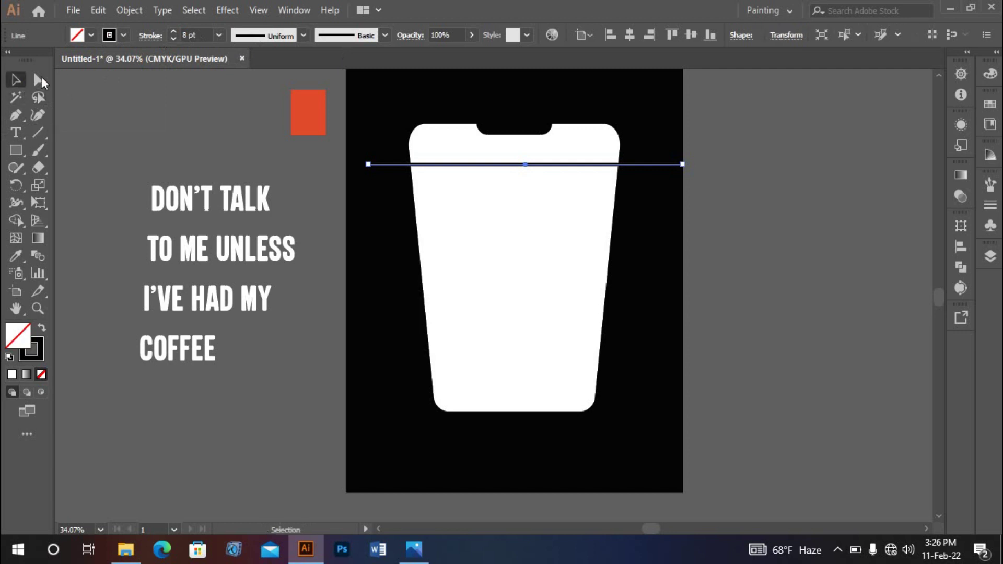
pyautogui.click(628, 35)
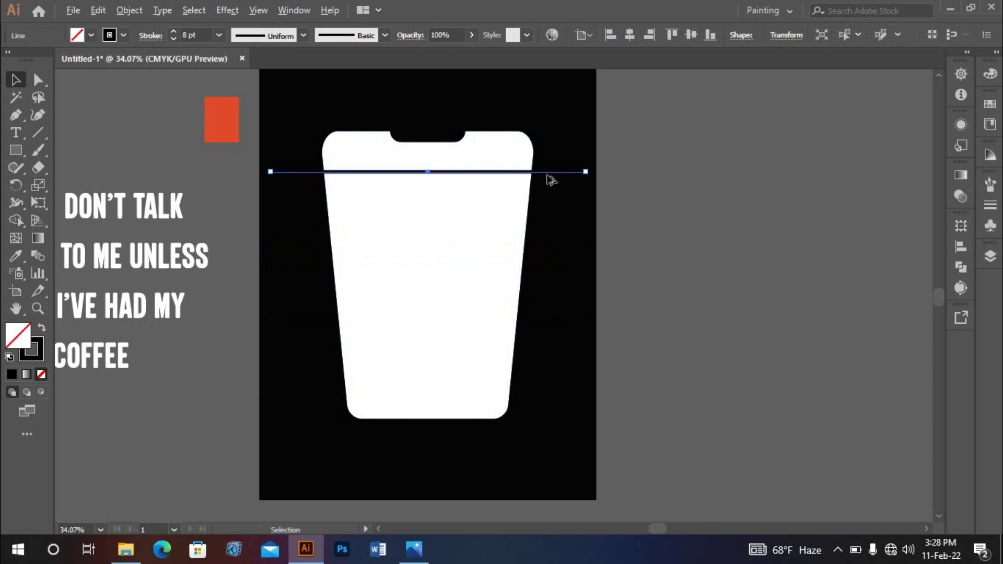
# Duplicate the line downward with Ctrl+D to make five evenly spaced black lines
pyautogui.moveTo(542, 172); pyautogui.dragTo(542, 212)
pyautogui.press('a')
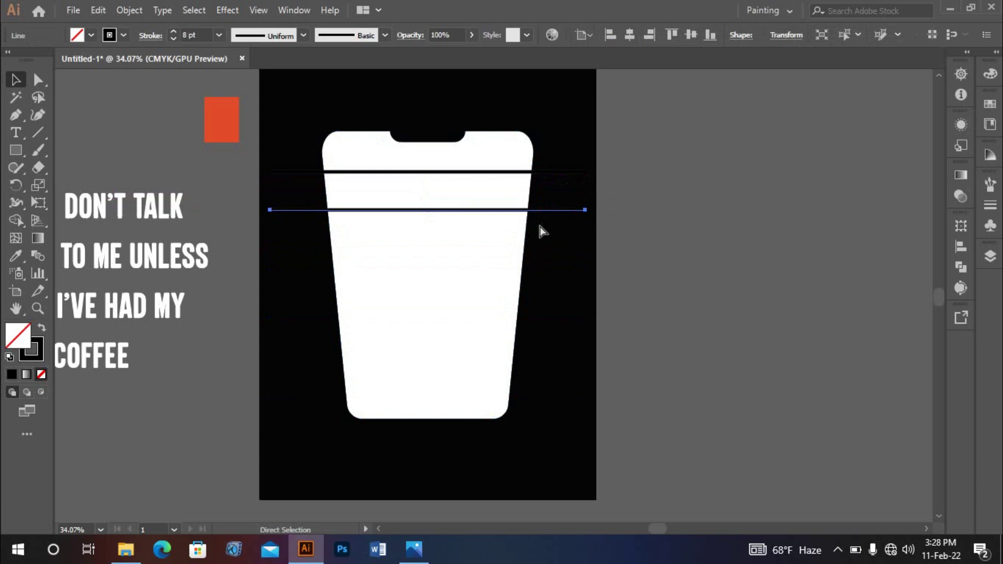
pyautogui.hotkey('ctrl', 'd')
pyautogui.hotkey('ctrl', 'd')
pyautogui.hotkey('ctrl', 'd')
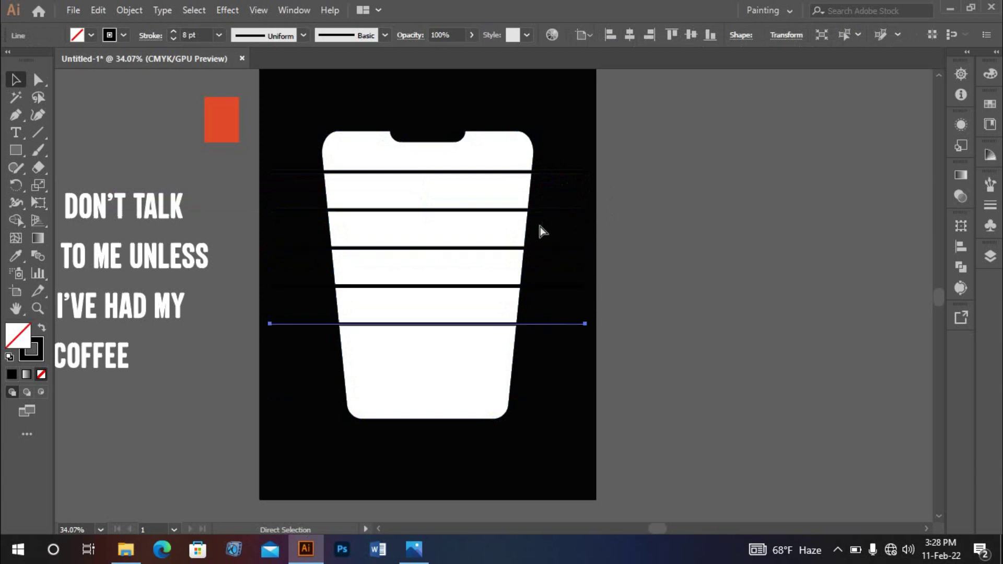
pyautogui.press('v')
pyautogui.click(658, 183)
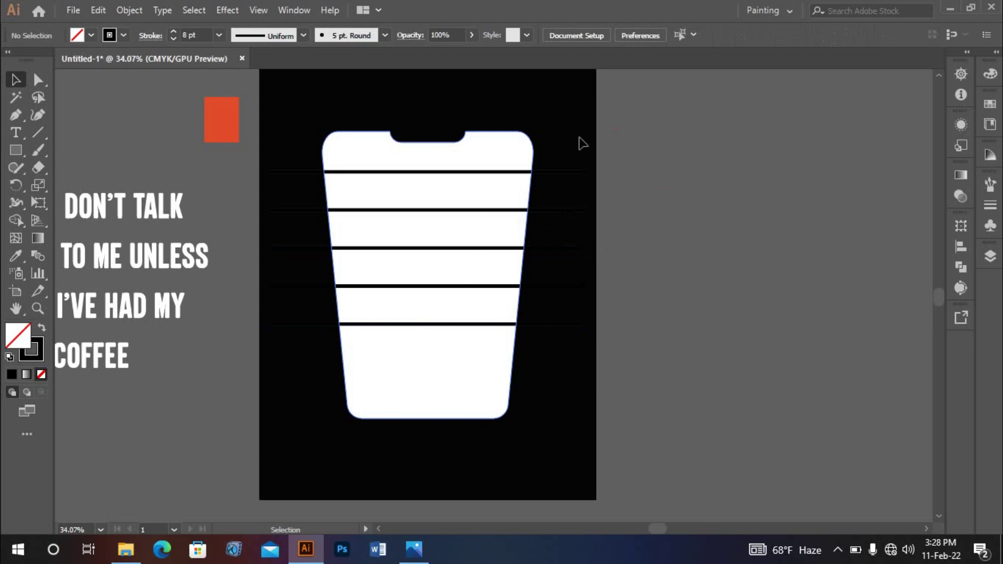
# Group the five lines and stretch the group down nearly to the cup's base
pyautogui.moveTo(579, 137); pyautogui.dragTo(617, 214)
pyautogui.moveTo(629, 334); pyautogui.dragTo(629, 381)
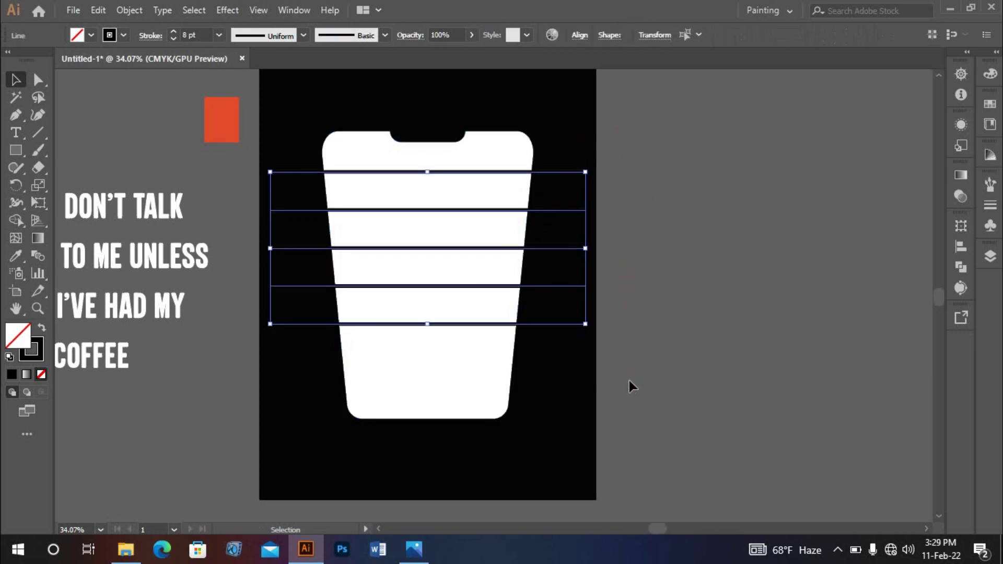
pyautogui.hotkey('ctrl', 'g')
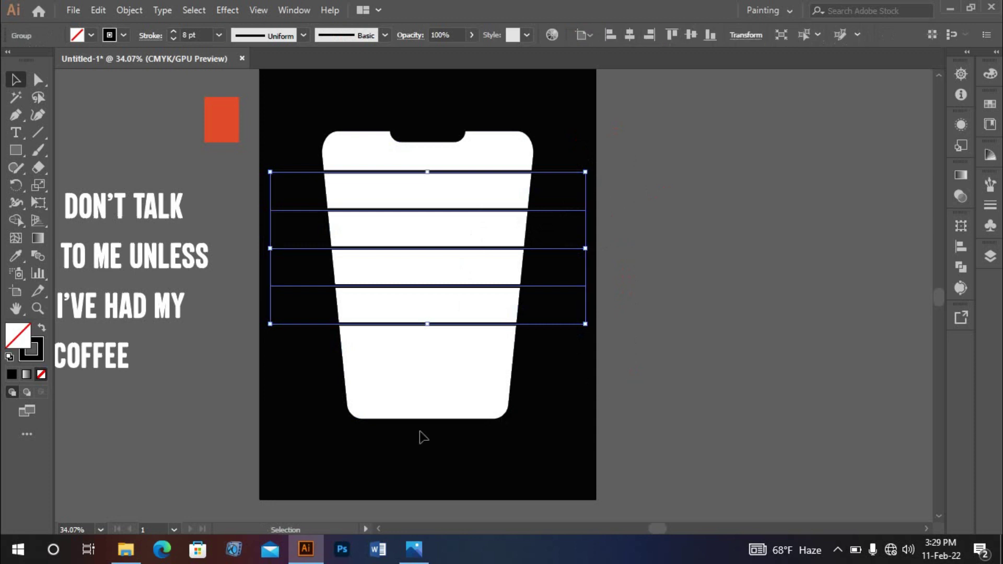
pyautogui.moveTo(431, 323)
pyautogui.mouseDown()
pyautogui.moveTo(440, 393)
pyautogui.moveTo(430, 391)
pyautogui.mouseUp()
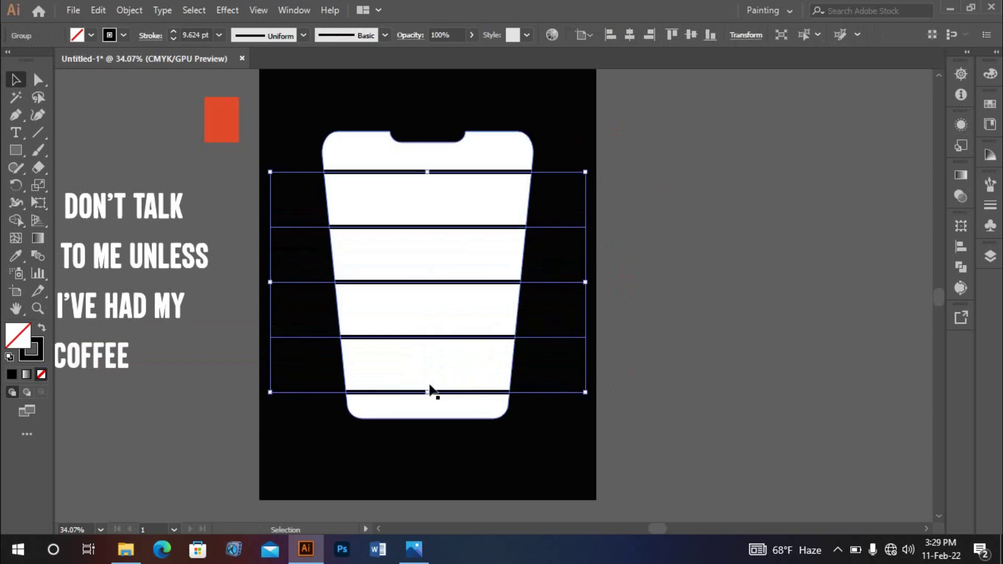
pyautogui.click(706, 157)
pyautogui.moveTo(527, 221); pyautogui.dragTo(534, 220)
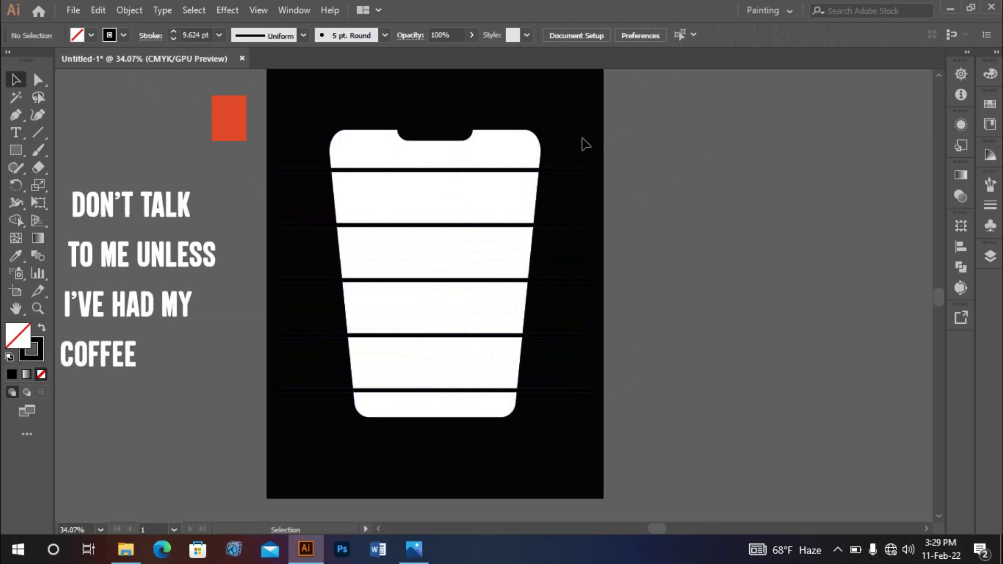
pyautogui.moveTo(676, 407); pyautogui.dragTo(677, 410)
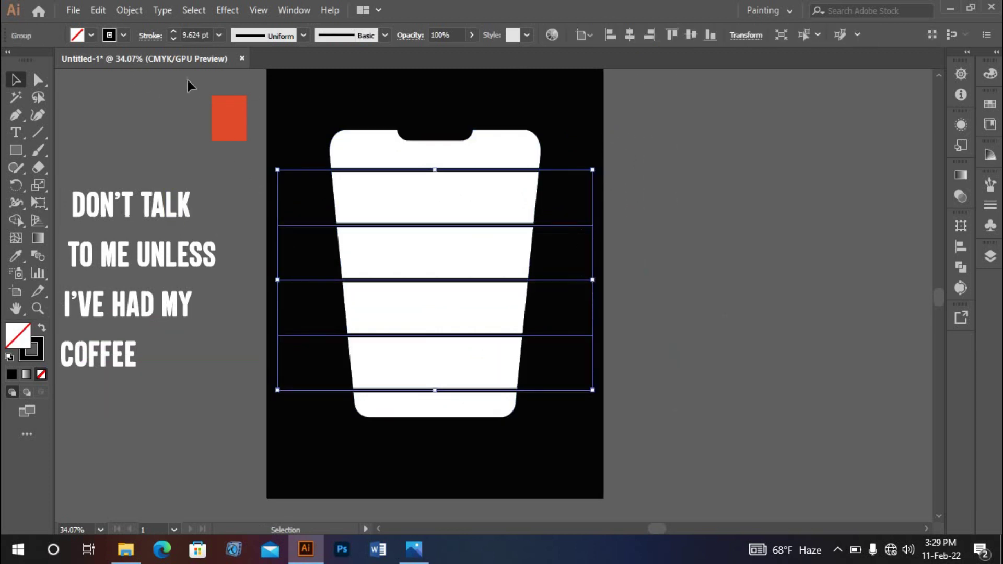
# Expand the line strokes into filled shapes via Object > Expand
pyautogui.click(134, 5)
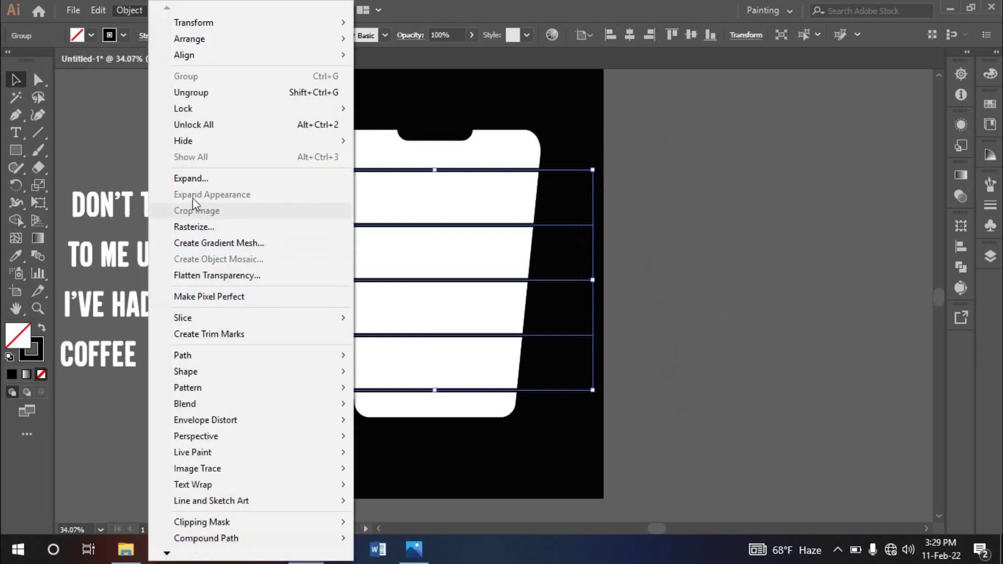
pyautogui.click(191, 178)
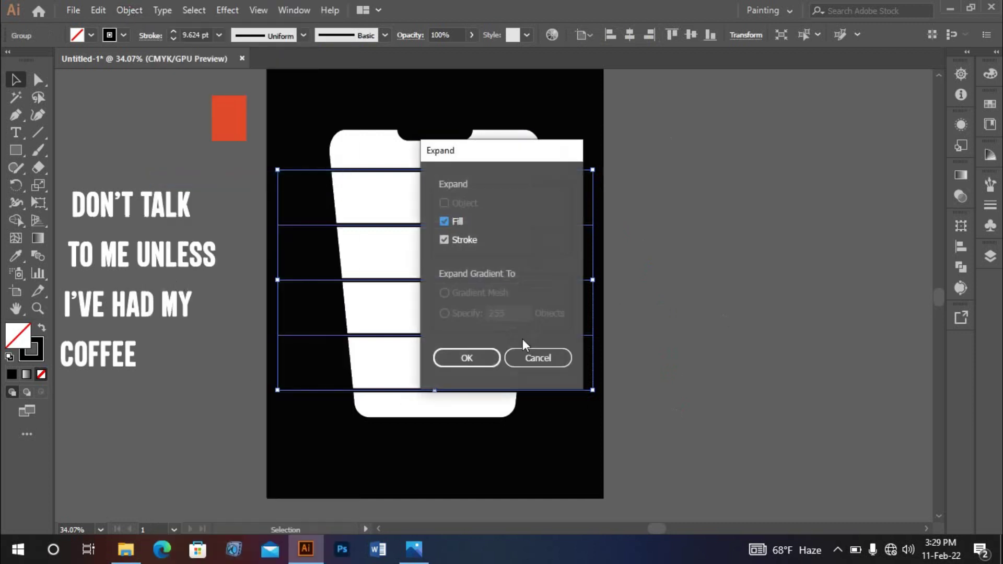
pyautogui.click(462, 355)
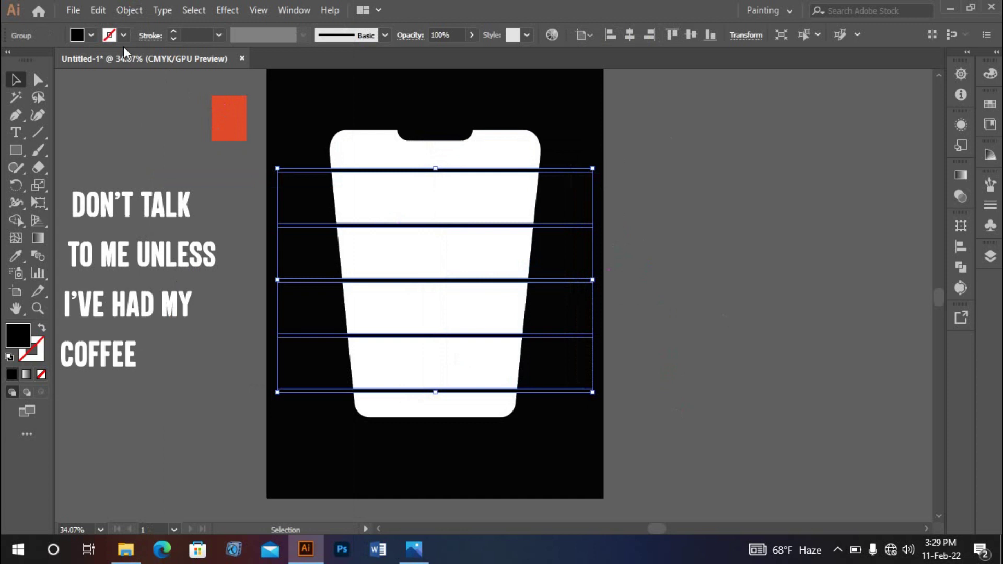
pyautogui.click(579, 150)
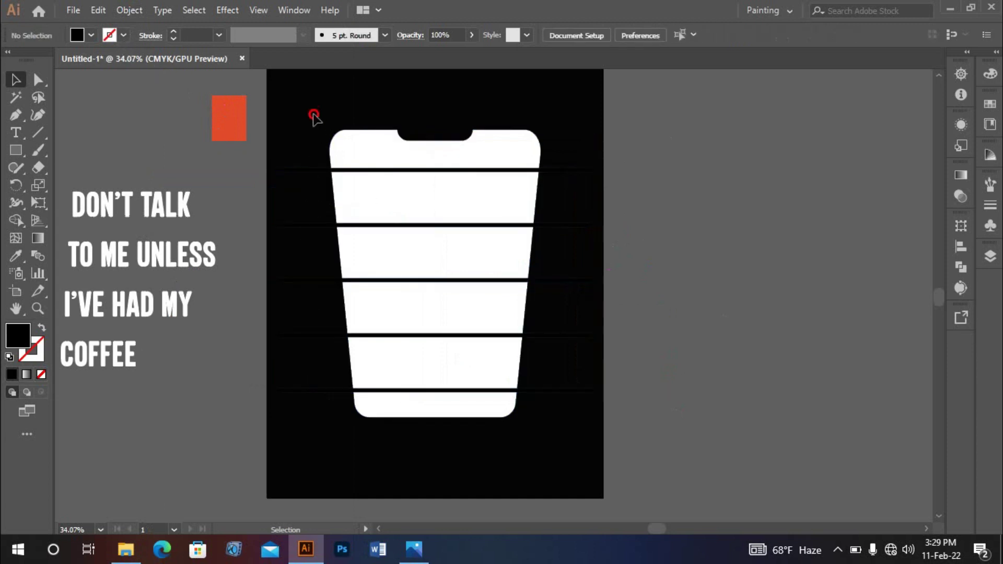
# Divide the cup along the stripes with Pathfinder Divide and ungroup the resulting pieces
pyautogui.moveTo(313, 116); pyautogui.dragTo(534, 415)
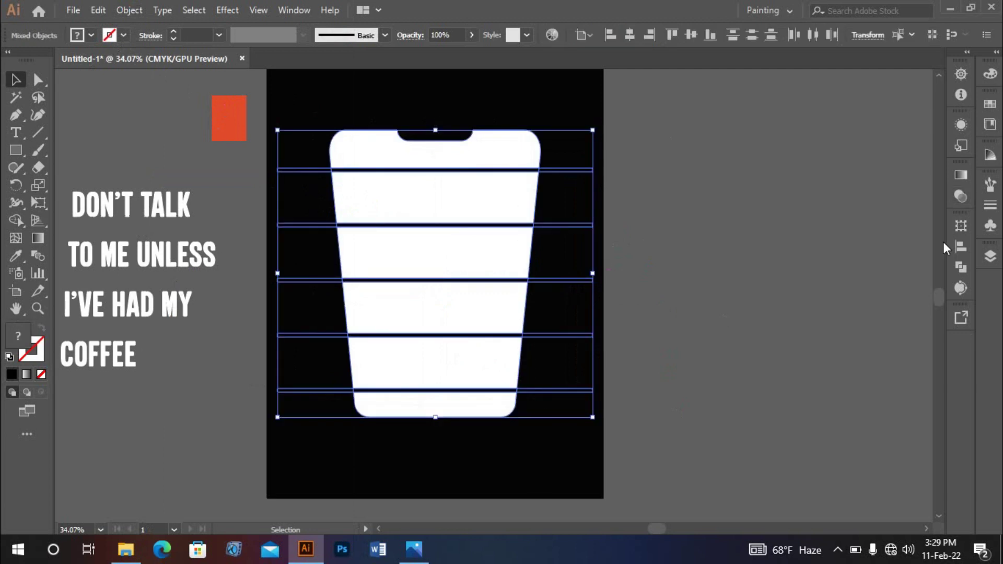
pyautogui.click(962, 269)
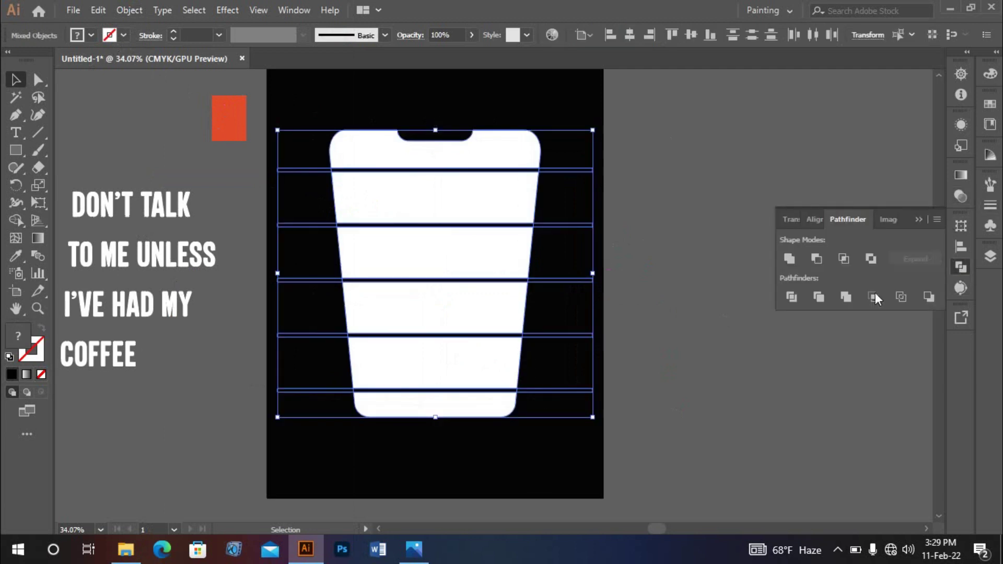
pyautogui.click(790, 299)
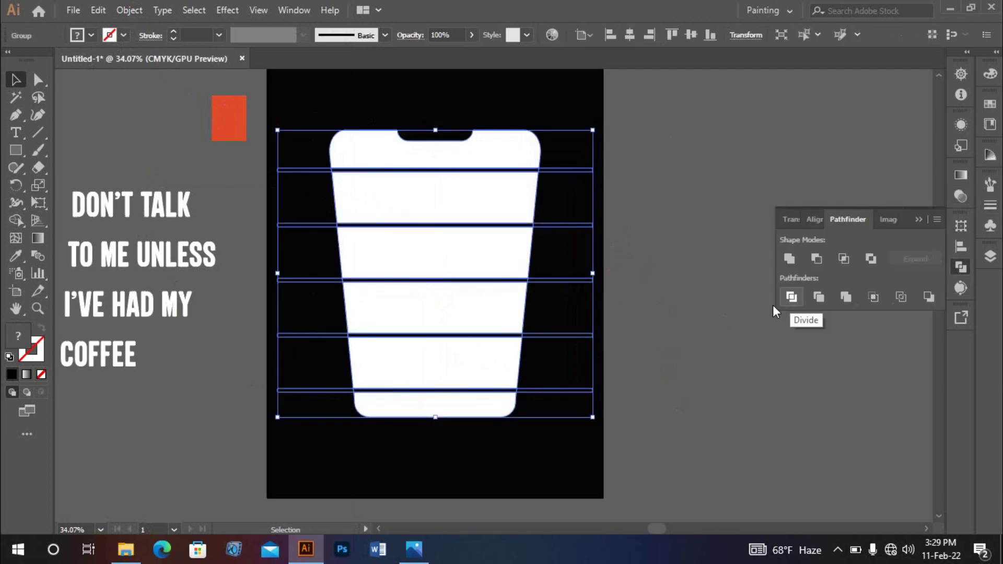
pyautogui.click(635, 267)
pyautogui.click(497, 160)
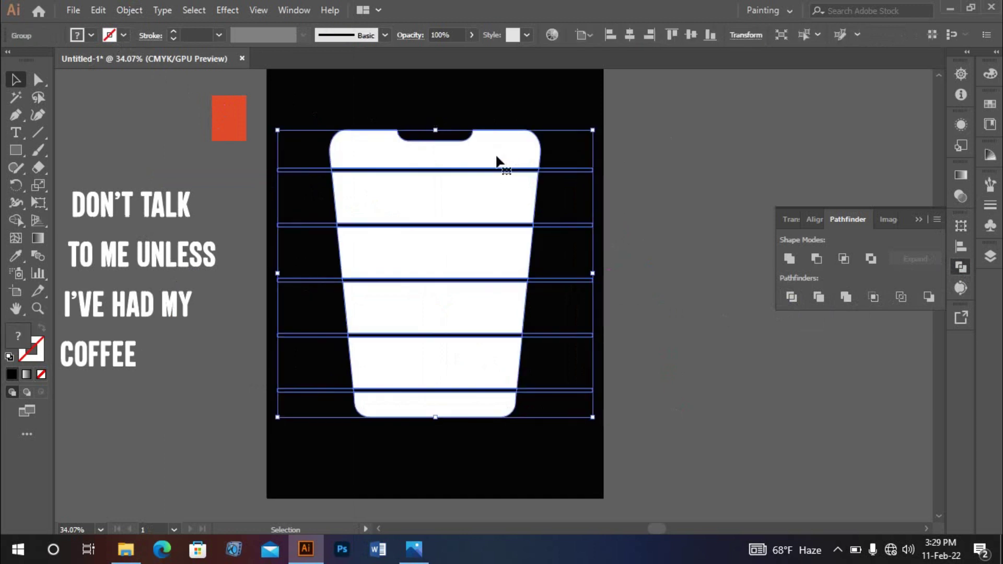
pyautogui.rightClick(498, 159)
pyautogui.click(543, 283)
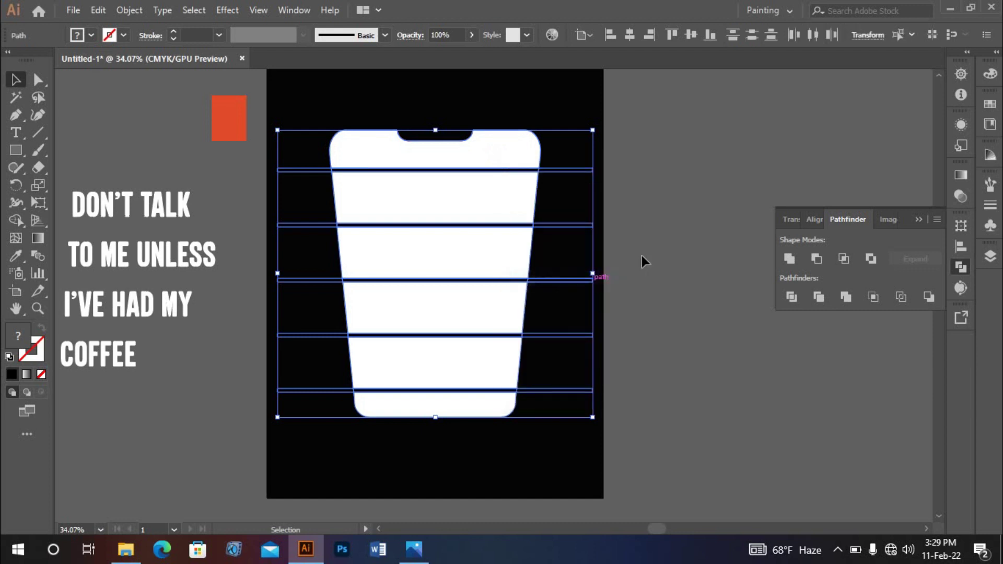
pyautogui.click(616, 174)
# Delete the line pieces overhanging the cup's right and left sides
pyautogui.moveTo(587, 148); pyautogui.dragTo(601, 438)
pyautogui.press('Delete')
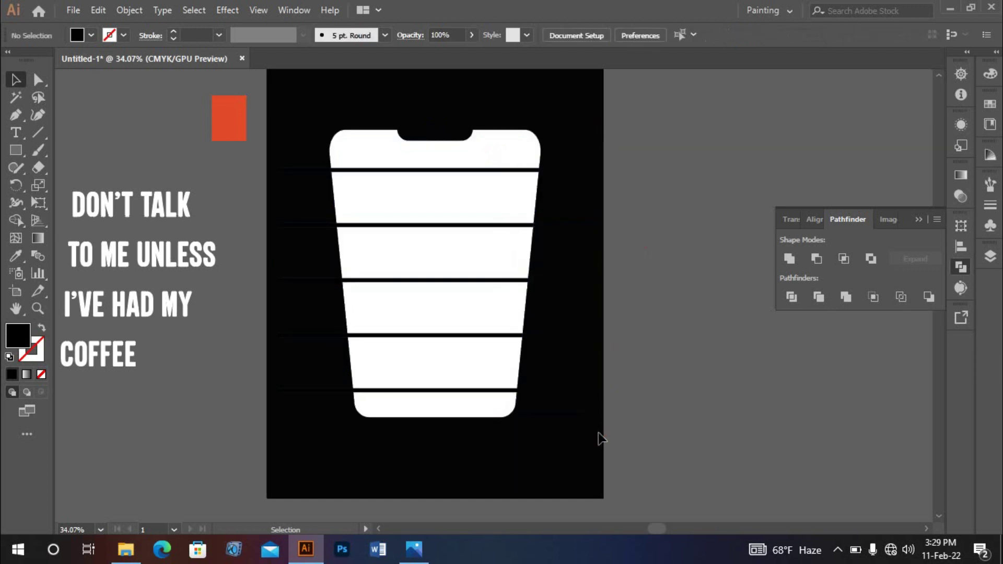
pyautogui.moveTo(280, 160); pyautogui.dragTo(310, 438)
pyautogui.press('Delete')
# Alt-drag a copy of the striped cup onto the pasteboard beside the artboard
pyautogui.moveTo(494, 346); pyautogui.dragTo(387, 365)
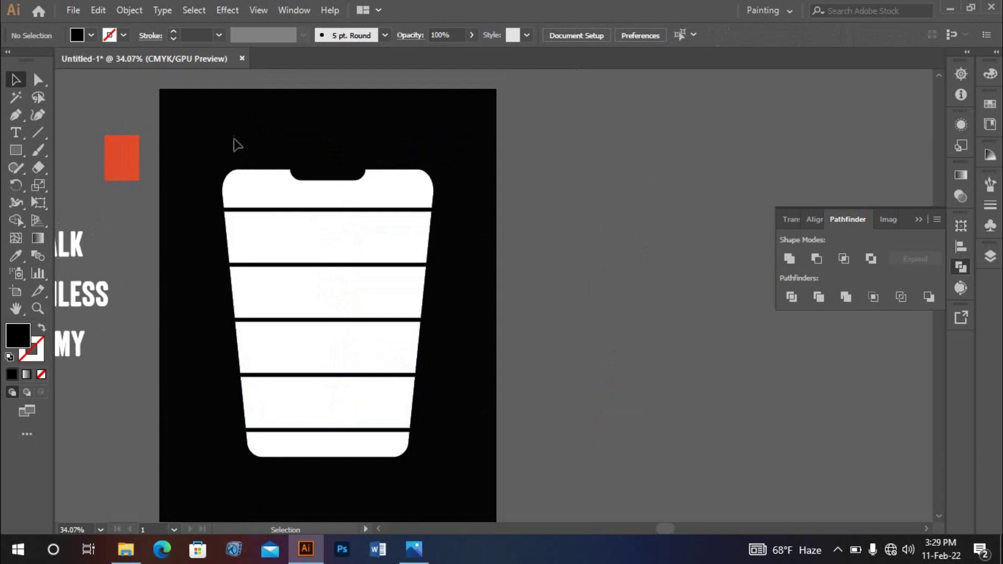
pyautogui.moveTo(235, 143); pyautogui.dragTo(422, 467)
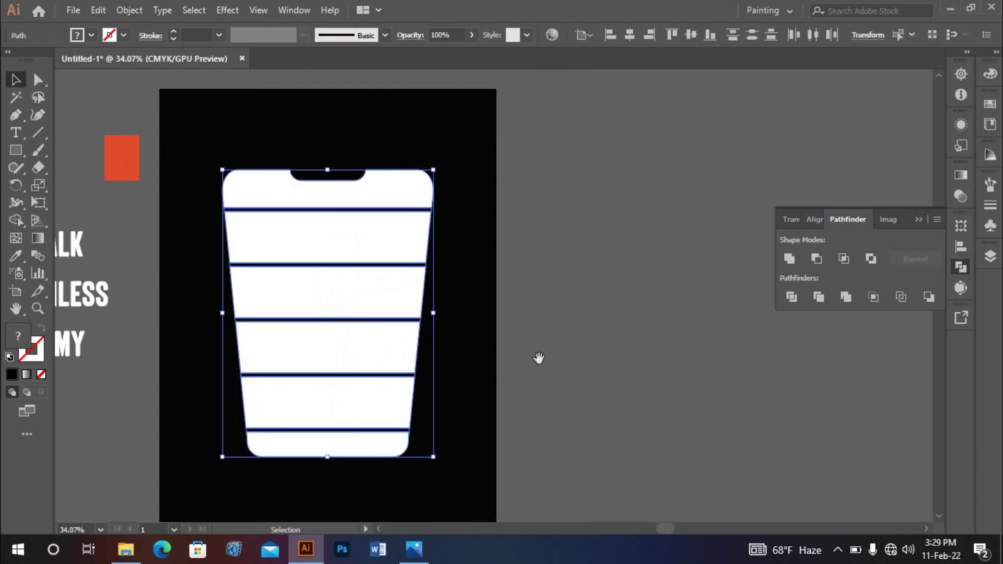
pyautogui.moveTo(539, 358); pyautogui.dragTo(458, 350)
pyautogui.moveTo(308, 302); pyautogui.dragTo(641, 259)
pyautogui.hotkey('ctrl', 'shift', 'a')
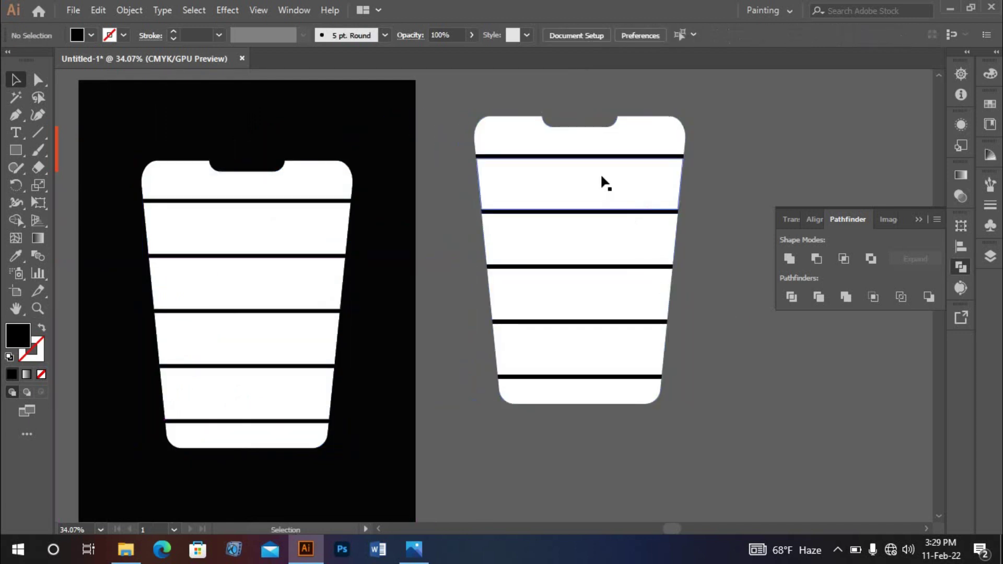
# Delete the copy's five black stripes, leaving separate white bands
pyautogui.click(596, 164)
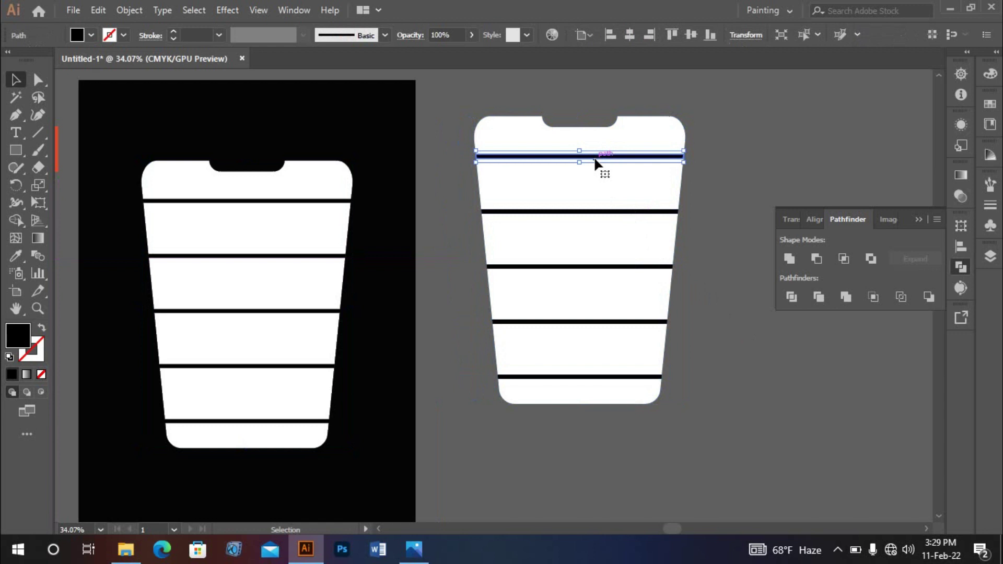
pyautogui.press('Delete')
pyautogui.click(607, 212)
pyautogui.press('Delete')
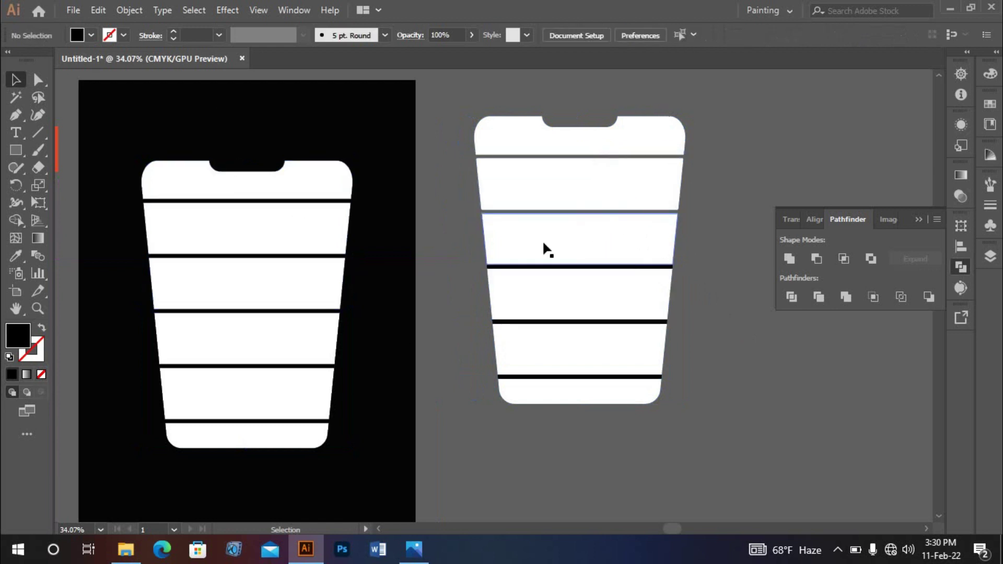
pyautogui.click(562, 265)
pyautogui.press('Delete')
pyautogui.click(576, 323)
pyautogui.press('Delete')
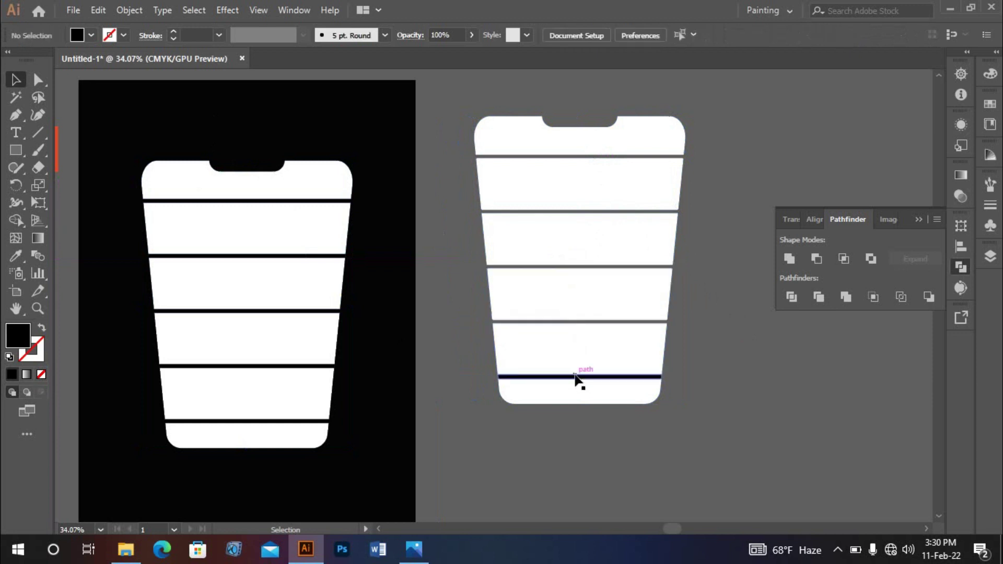
pyautogui.click(575, 377)
pyautogui.press('Delete')
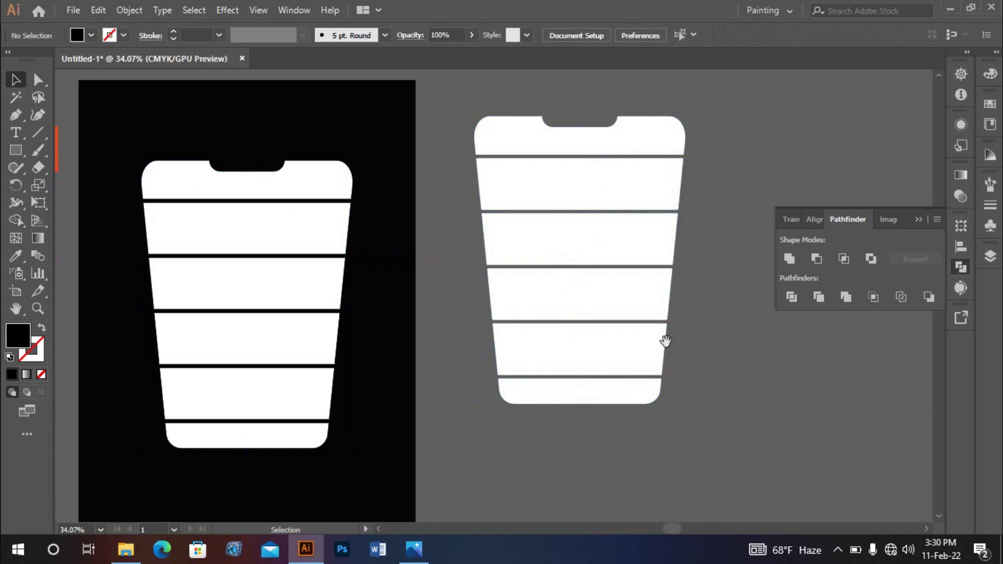
pyautogui.moveTo(525, 334); pyautogui.dragTo(610, 296)
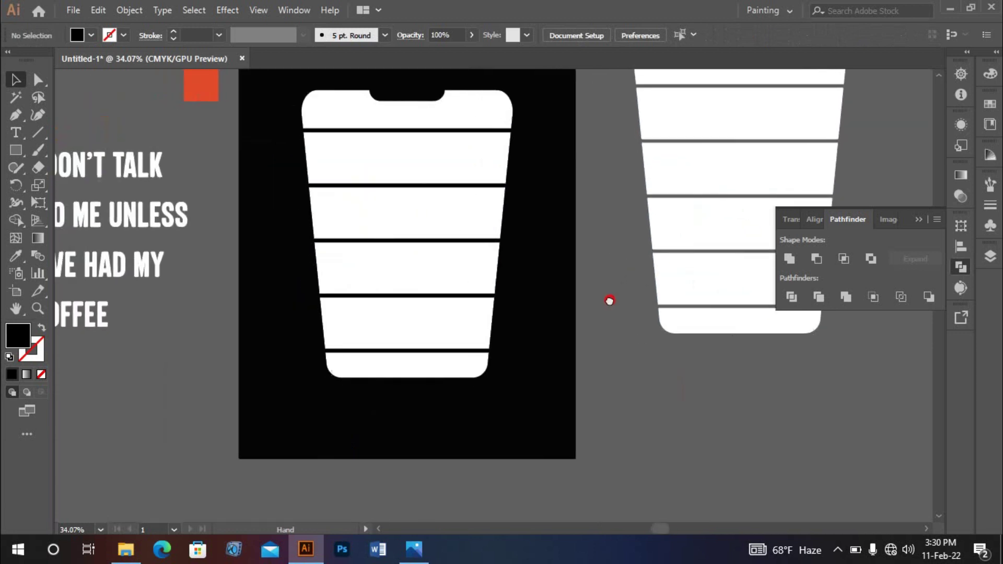
# Select and deselect the original cup's stripes and white bands to inspect them
pyautogui.click(482, 133)
pyautogui.click(482, 157)
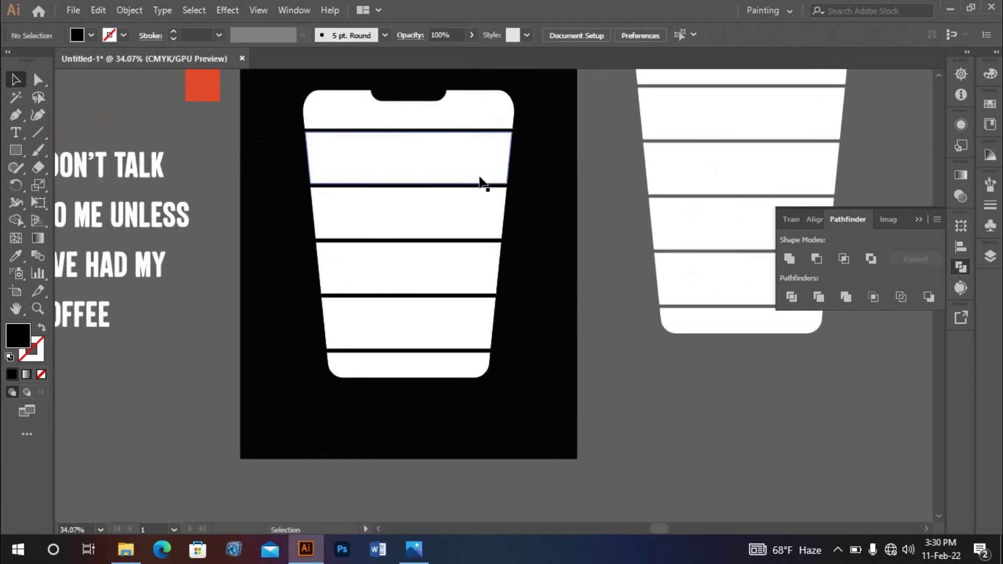
pyautogui.click(476, 189)
pyautogui.click(482, 219)
pyautogui.click(481, 298)
pyautogui.click(476, 320)
pyautogui.click(472, 354)
pyautogui.click(516, 361)
# Fit the artboard in the window, close the Pathfinder panel and pan slightly
pyautogui.hotkey('ctrl', '0')
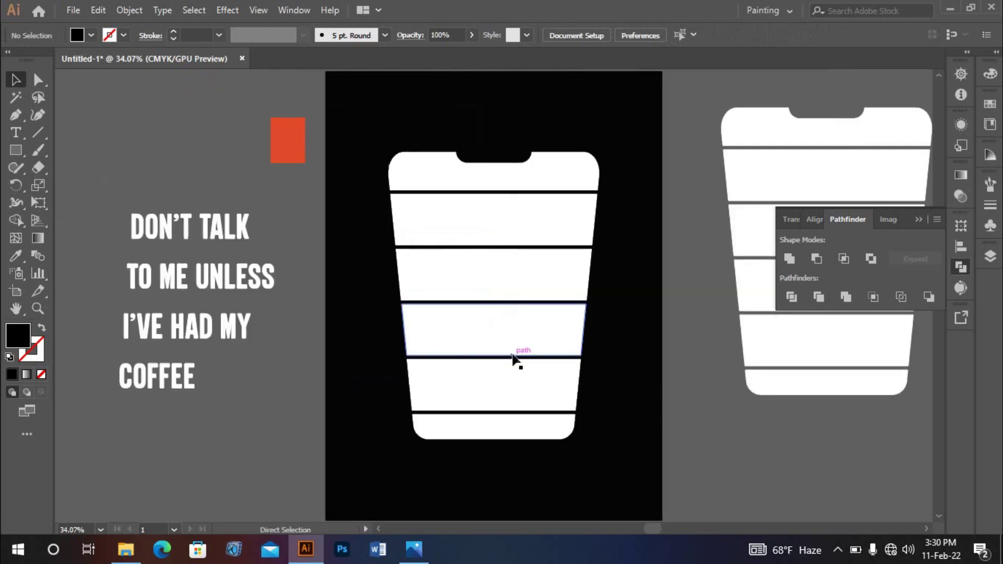
pyautogui.click(916, 220)
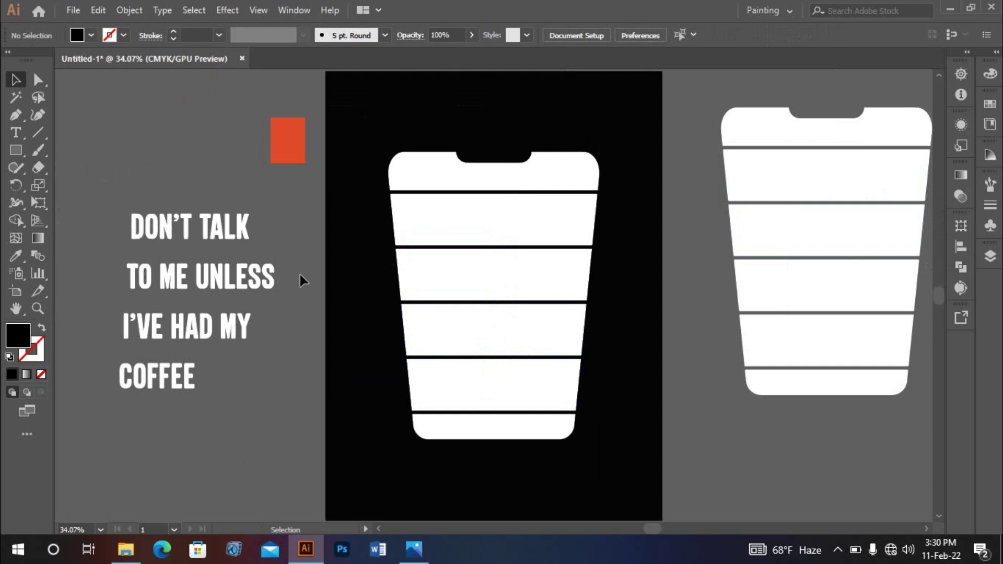
pyautogui.press('space')
pyautogui.moveTo(324, 309); pyautogui.dragTo(321, 299)
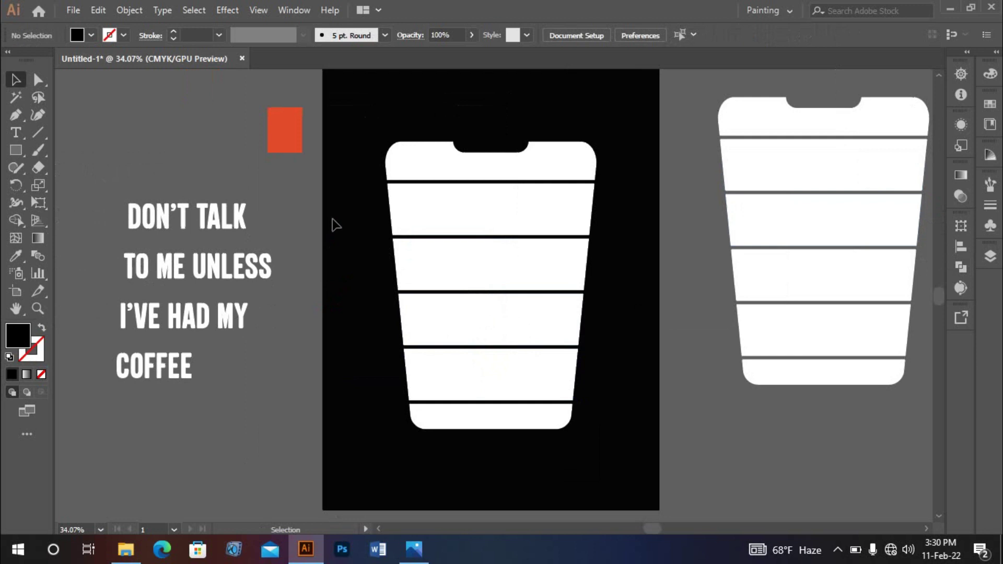
pyautogui.press('space')
pyautogui.moveTo(334, 225); pyautogui.dragTo(343, 219)
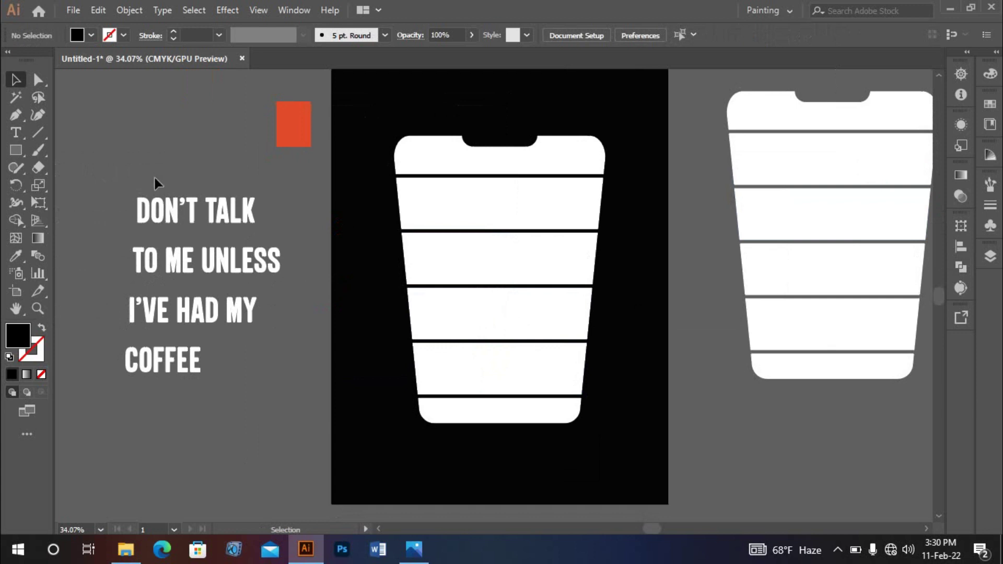
# Inspect the quote text group and the copied cup's second band by selecting them
pyautogui.moveTo(127, 170); pyautogui.dragTo(231, 446)
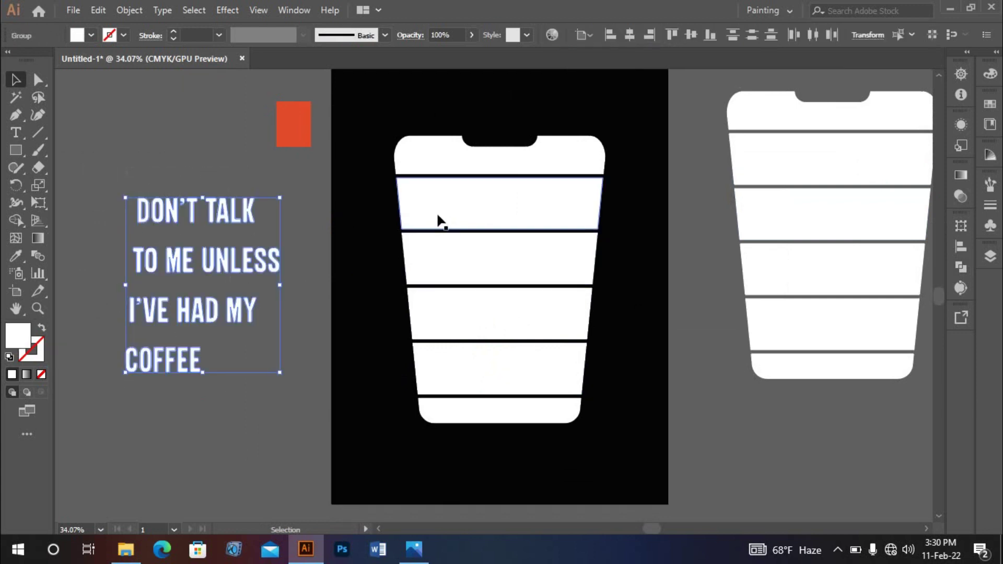
pyautogui.click(162, 166)
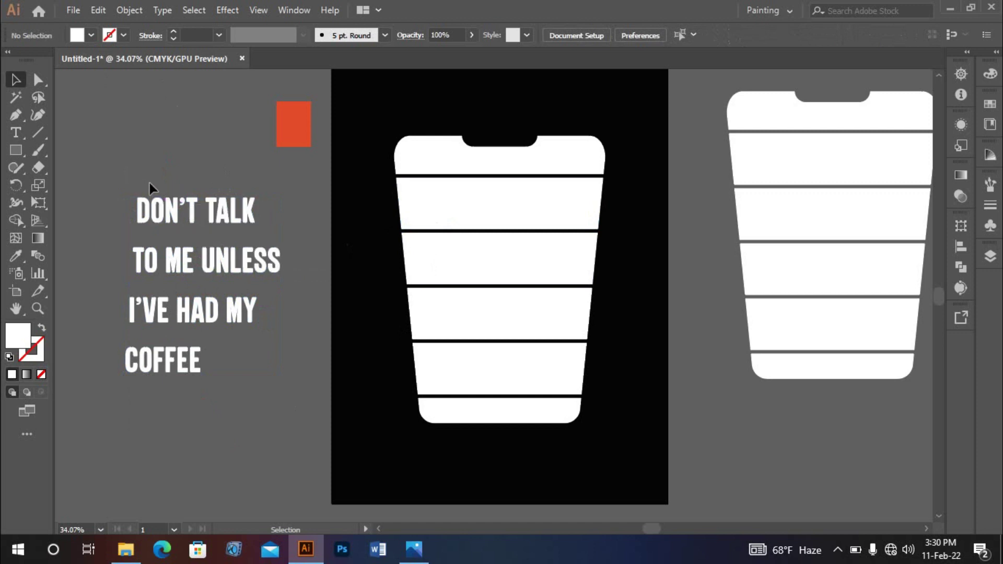
pyautogui.click(233, 294)
pyautogui.click(260, 396)
pyautogui.click(269, 304)
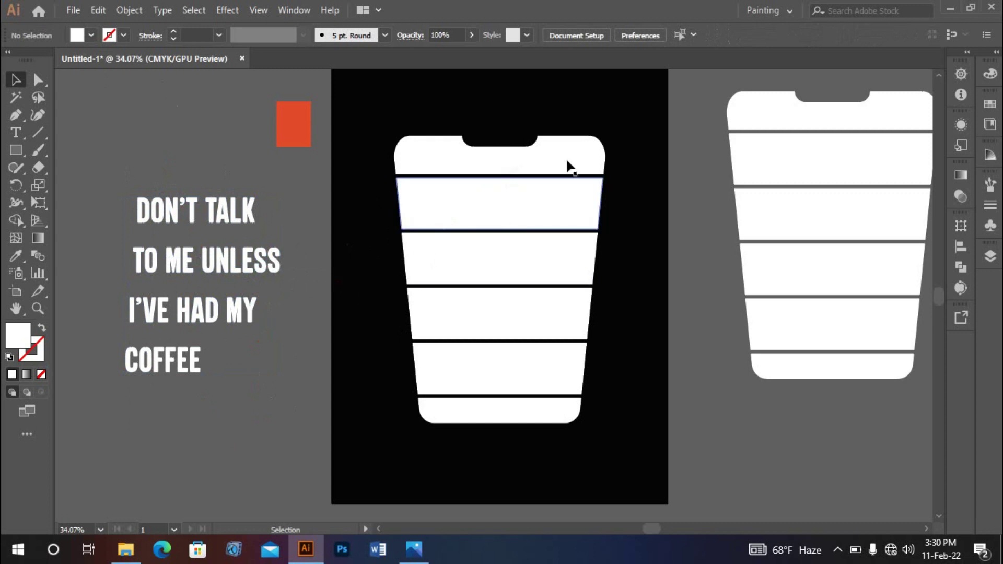
pyautogui.click(582, 208)
pyautogui.click(657, 211)
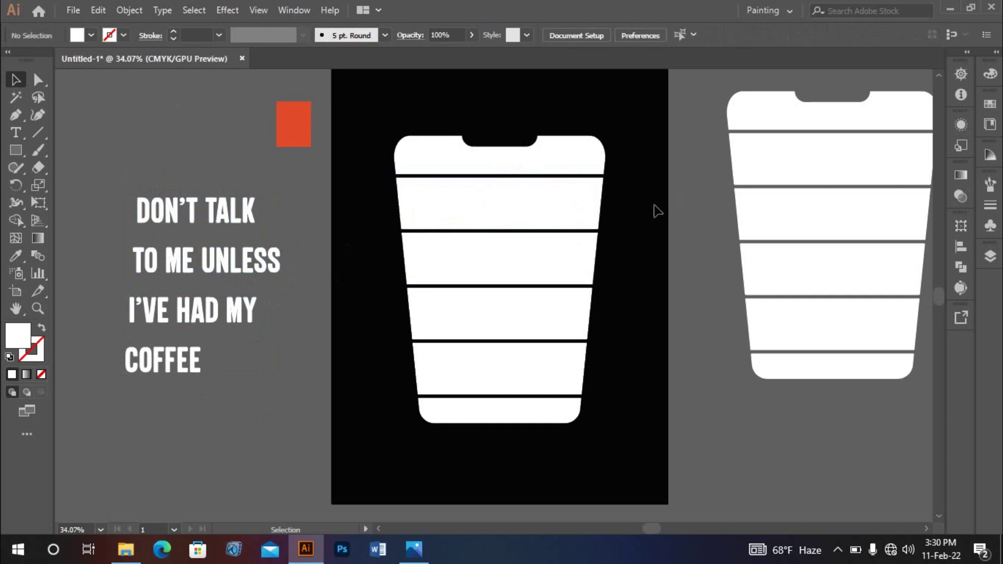
# Pan the canvas so both cups are in view
pyautogui.press('space')
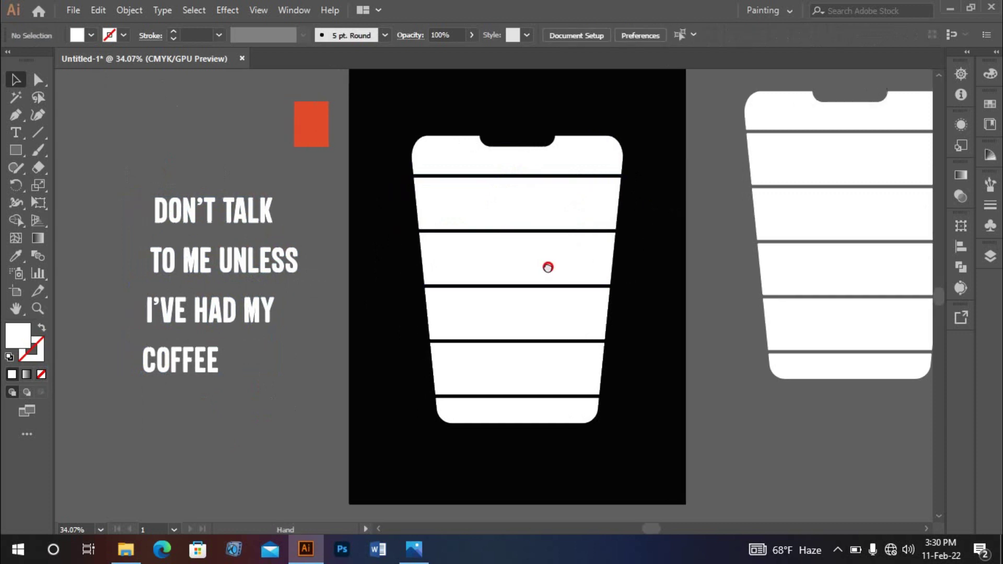
pyautogui.moveTo(539, 268); pyautogui.dragTo(557, 266)
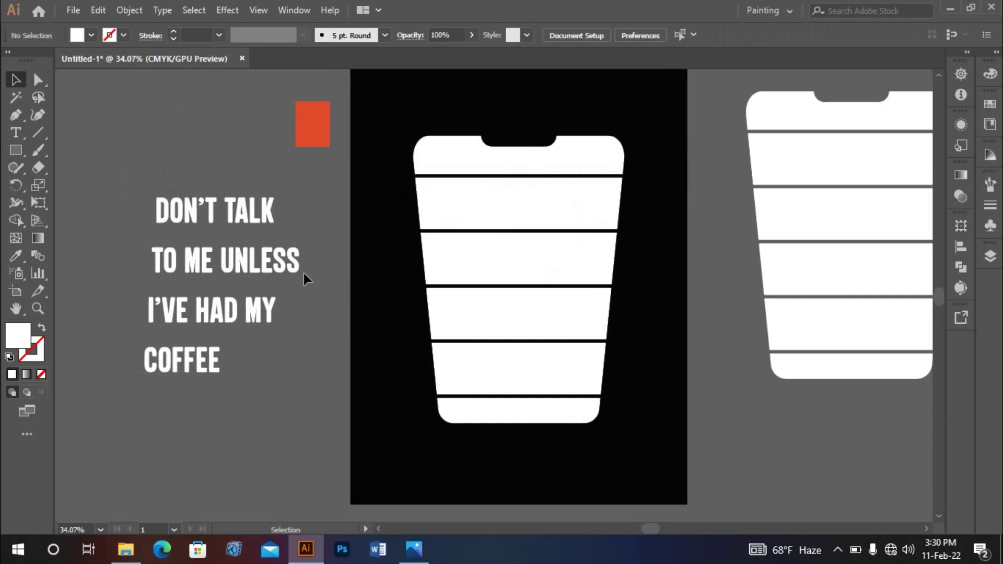
pyautogui.moveTo(323, 280); pyautogui.dragTo(318, 274)
pyautogui.moveTo(461, 217); pyautogui.dragTo(327, 299)
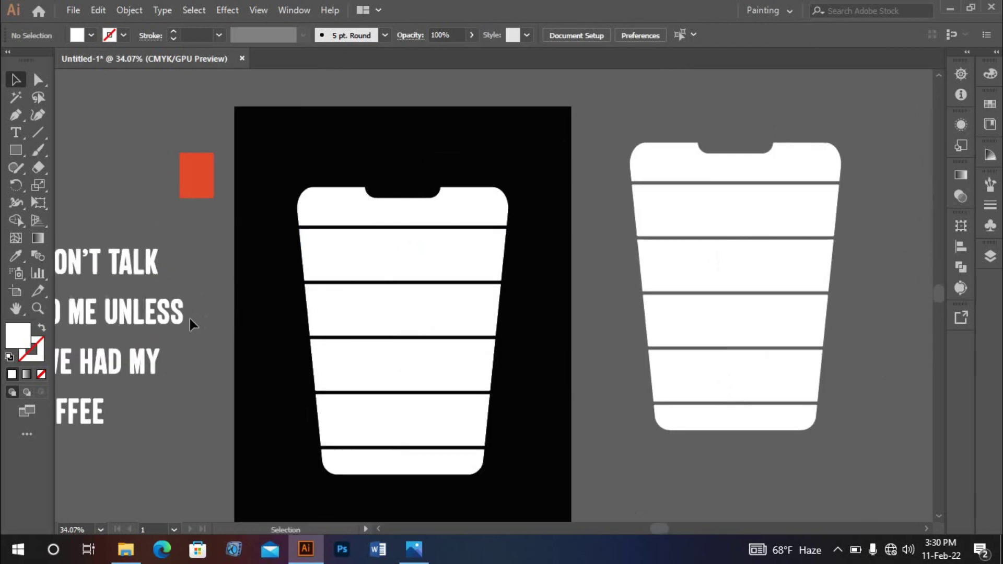
# Alt-drag a copy of the DON'T TALK line up beside the right cup's top
pyautogui.click(142, 274)
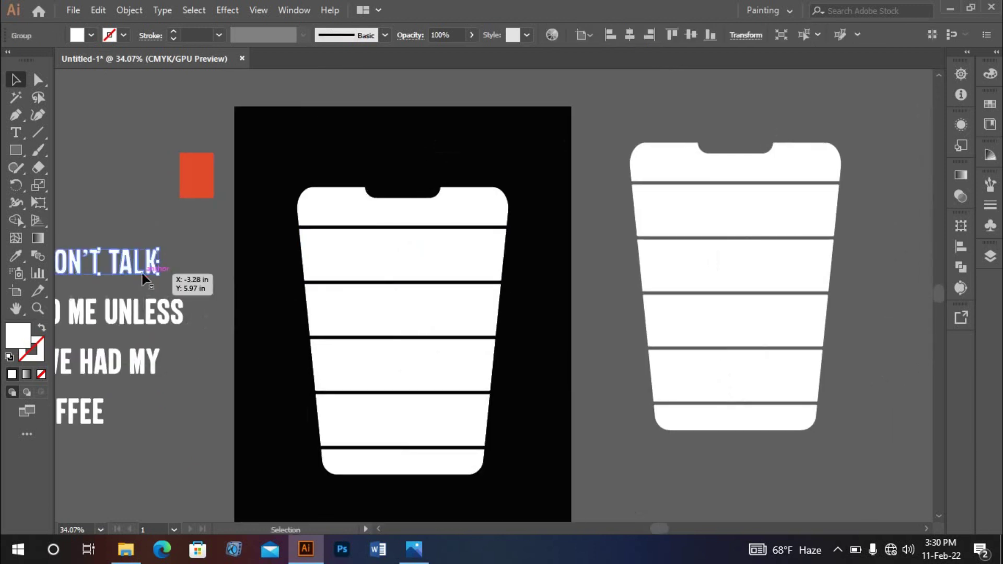
pyautogui.moveTo(142, 274); pyautogui.dragTo(864, 168)
pyautogui.moveTo(880, 209); pyautogui.dragTo(700, 215)
pyautogui.moveTo(692, 172); pyautogui.dragTo(777, 218)
pyautogui.click(768, 169)
# Reposition the DON'T TALK copy clear of the cup, then add the top band to the selection
pyautogui.click(772, 215)
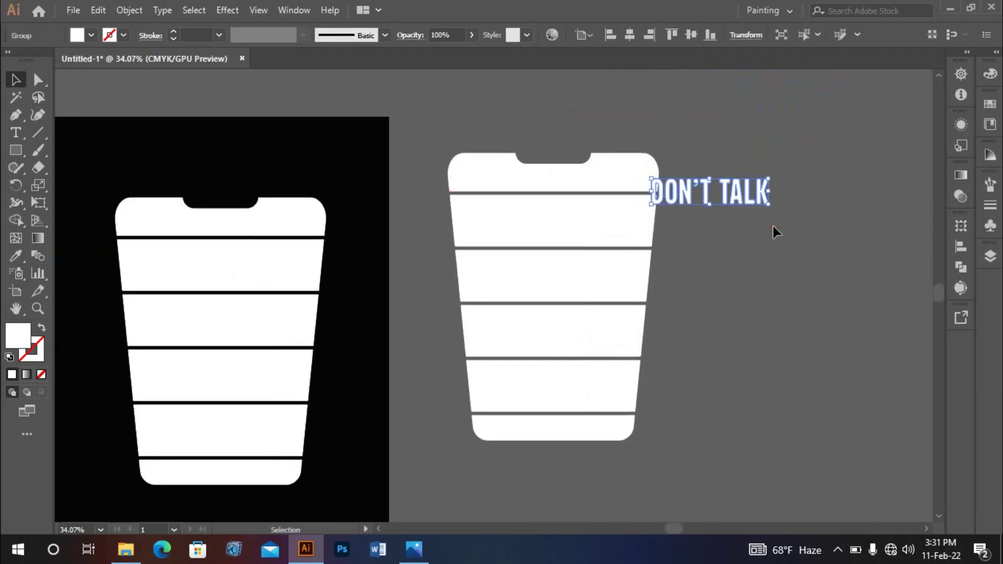
pyautogui.press('Delete')
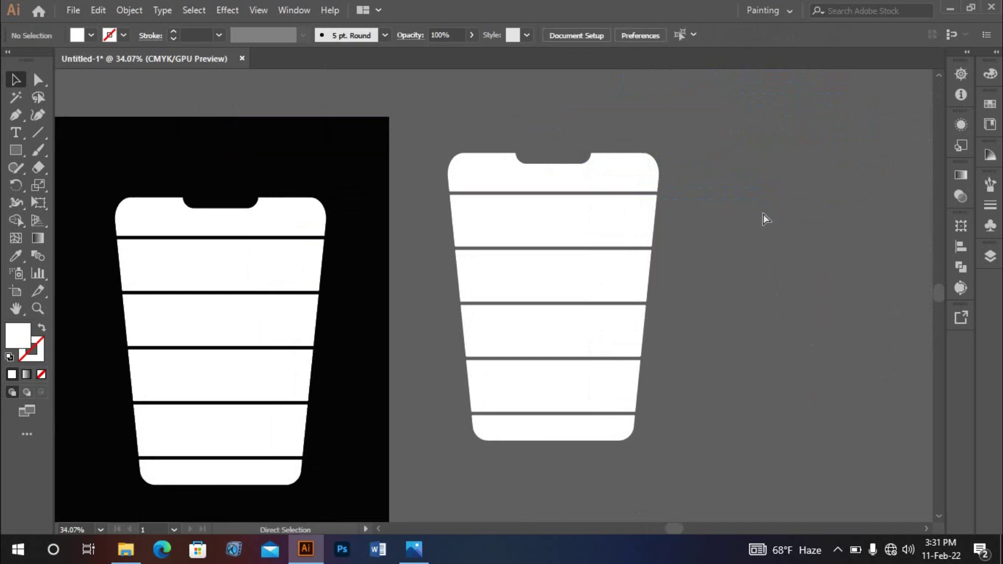
pyautogui.hotkey('ctrl', 'z')
pyautogui.click(759, 221)
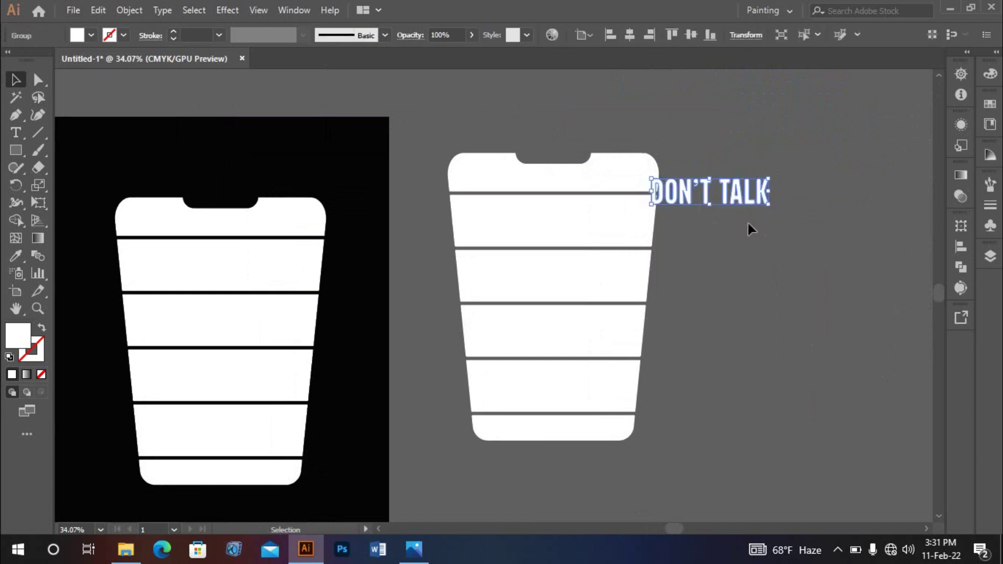
pyautogui.moveTo(755, 196); pyautogui.dragTo(800, 216)
pyautogui.click(775, 209)
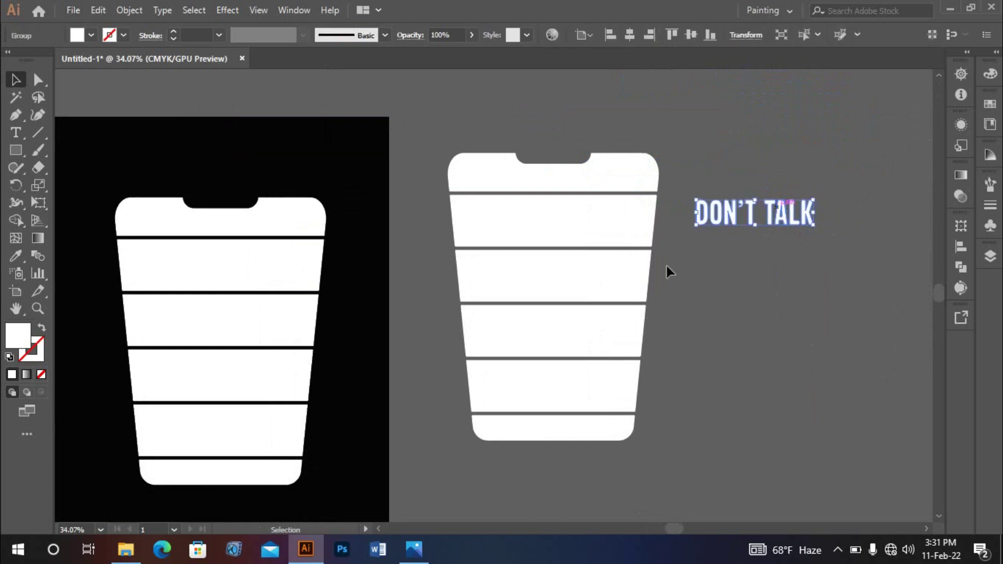
pyautogui.keyDown('shift'); pyautogui.click(602, 221); pyautogui.keyUp('shift')
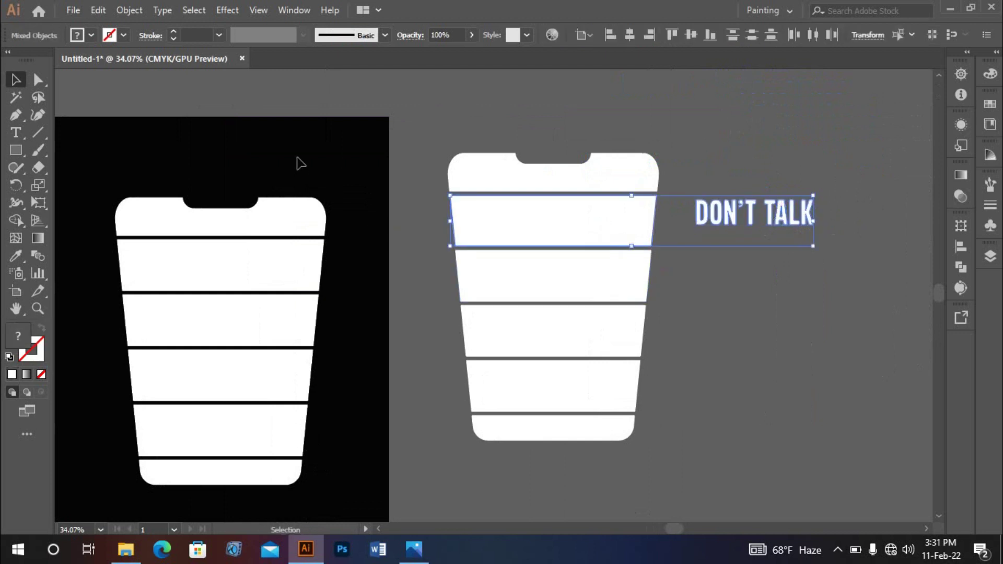
pyautogui.click(132, 10)
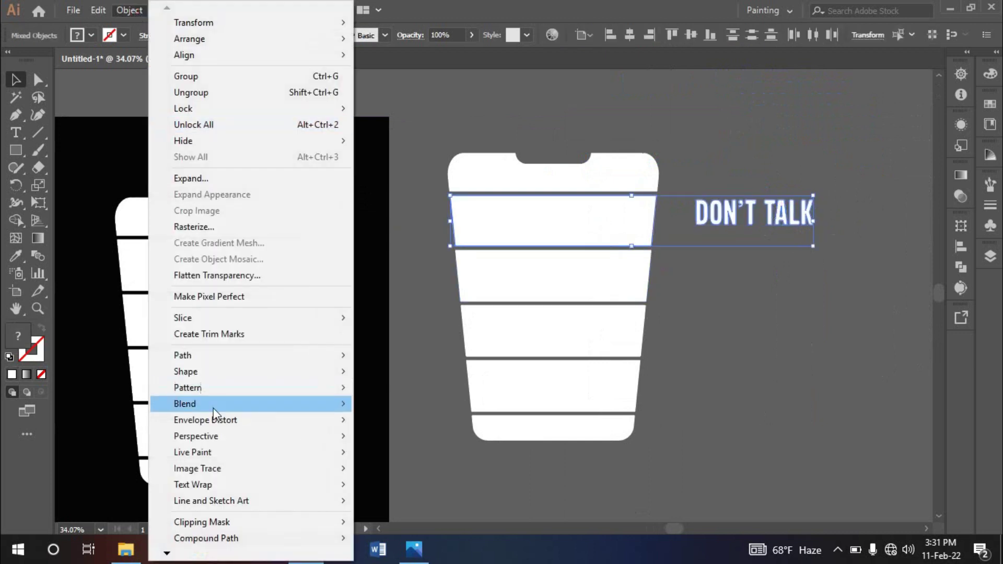
pyautogui.moveTo(234, 421)
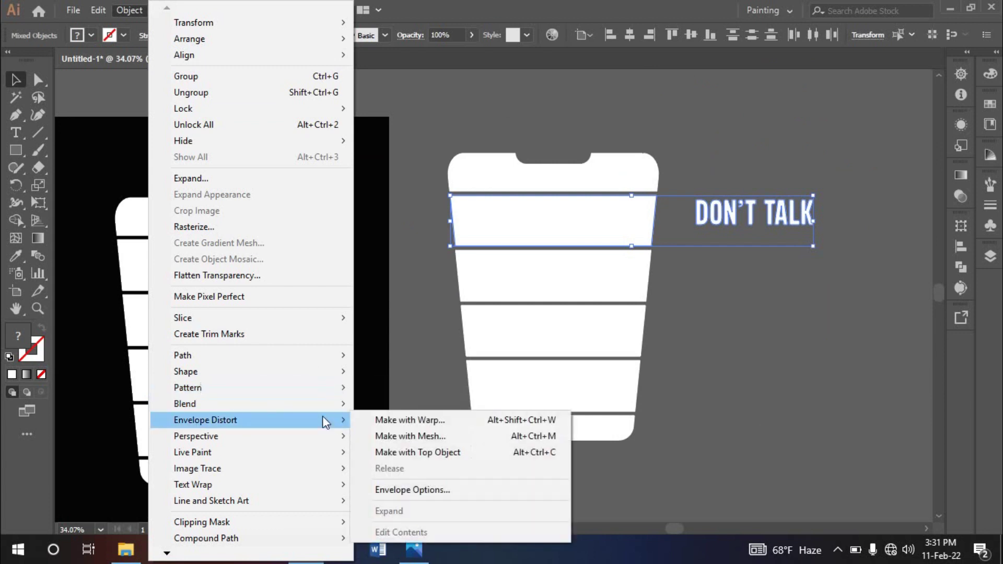
pyautogui.click(402, 452)
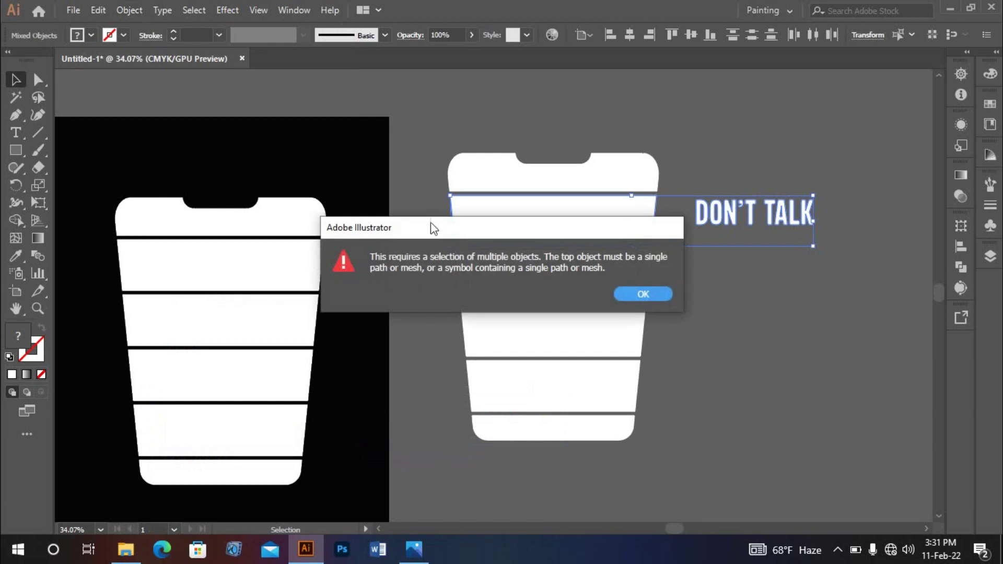
pyautogui.moveTo(431, 230); pyautogui.dragTo(451, 113)
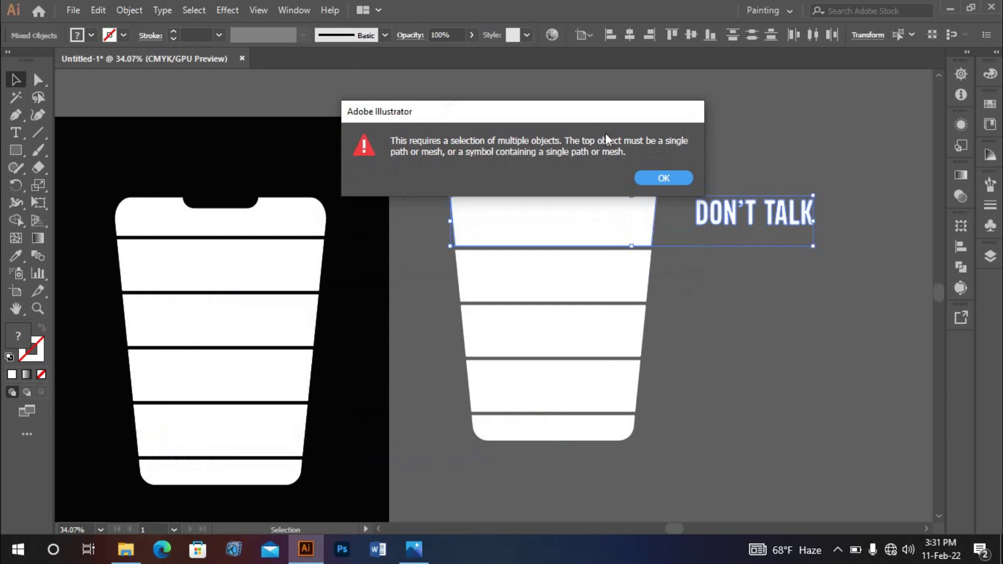
pyautogui.moveTo(603, 118); pyautogui.dragTo(636, 100)
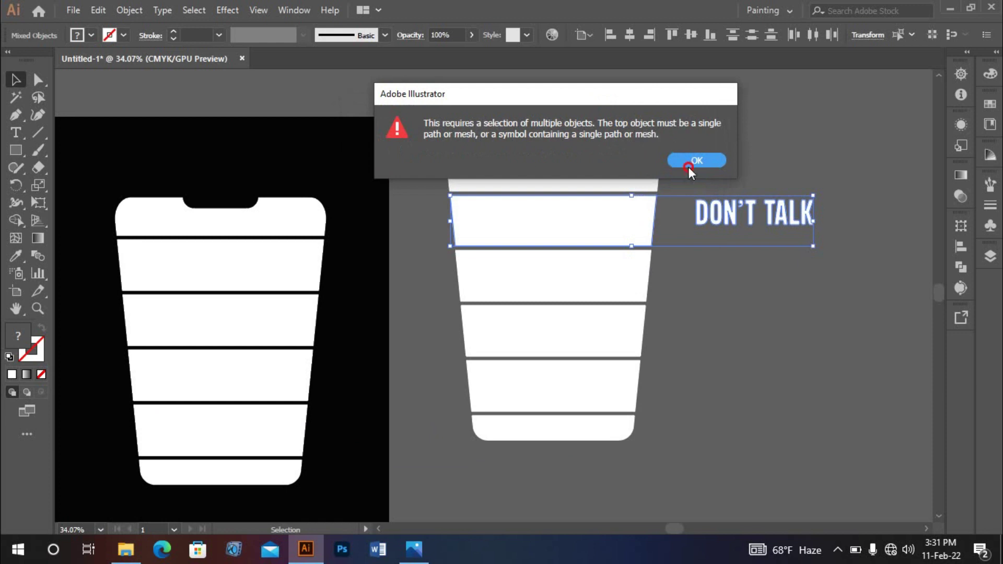
# Dismiss the error alert and ungroup the DON'T TALK copy's letters
pyautogui.click(705, 162)
pyautogui.click(782, 131)
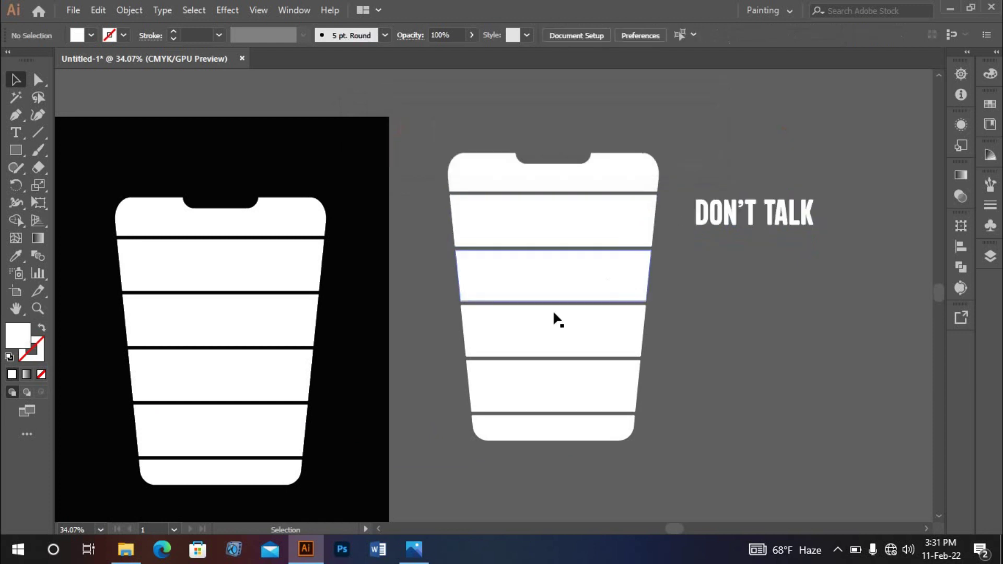
pyautogui.click(737, 214)
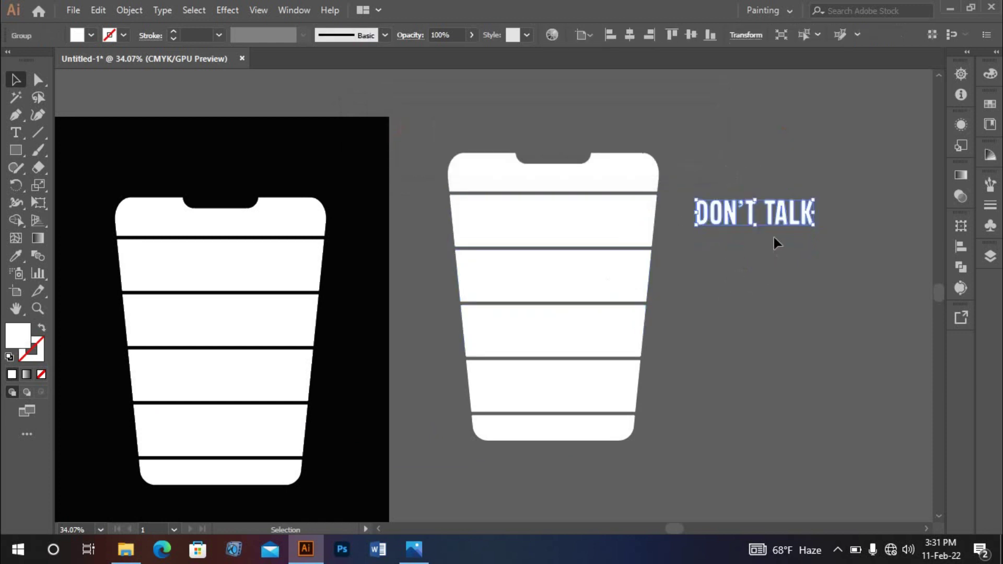
pyautogui.rightClick(774, 219)
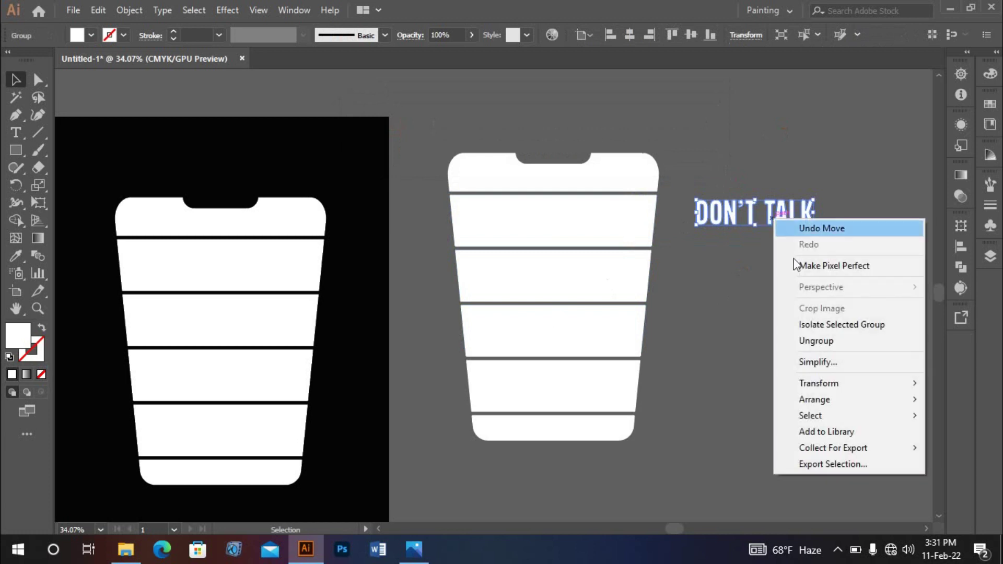
pyautogui.click(799, 340)
pyautogui.click(744, 316)
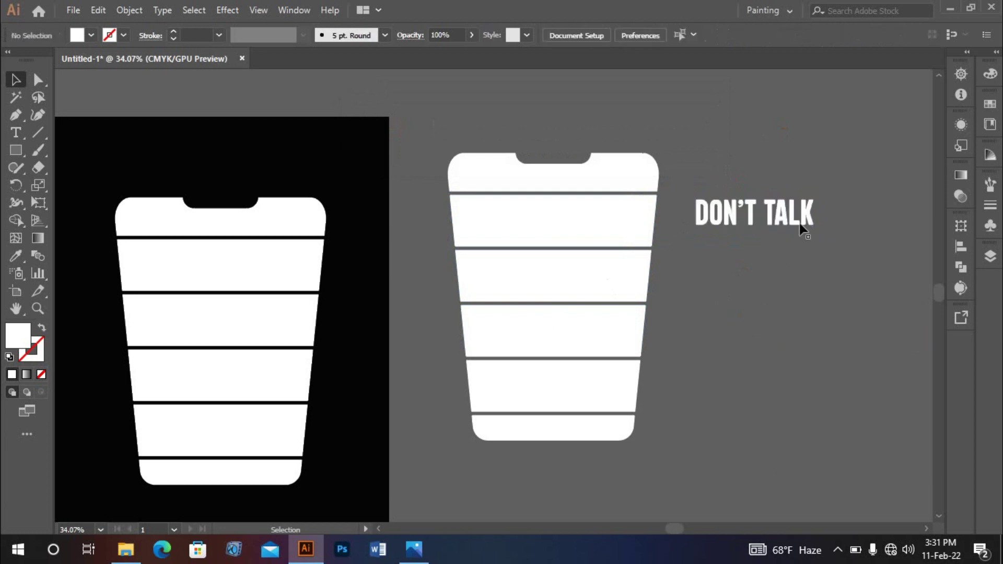
# Delete all the DON'T TALK copy's letters and pan back to the artboard
pyautogui.moveTo(799, 224); pyautogui.dragTo(787, 254)
pyautogui.click(735, 135)
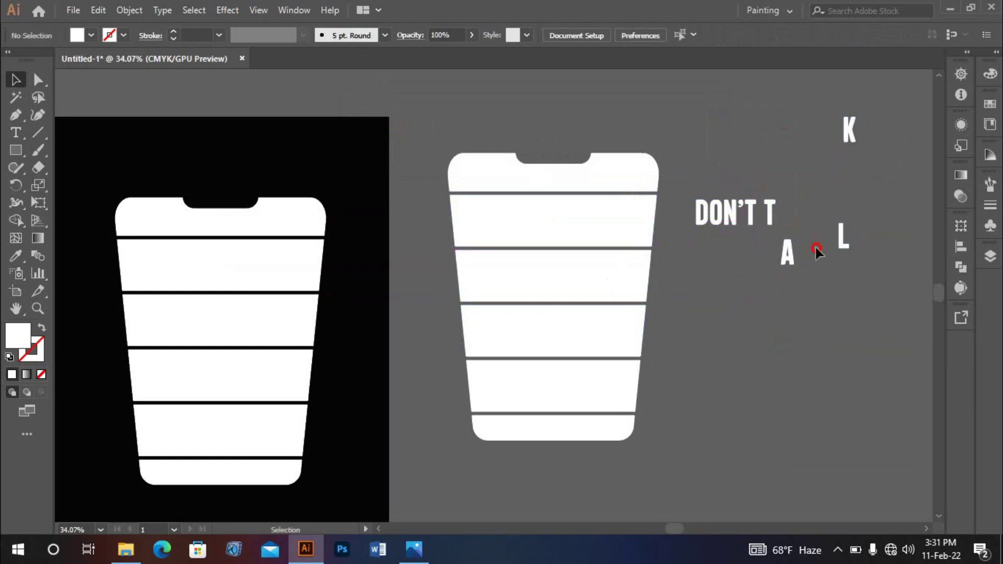
pyautogui.moveTo(859, 316); pyautogui.dragTo(861, 321)
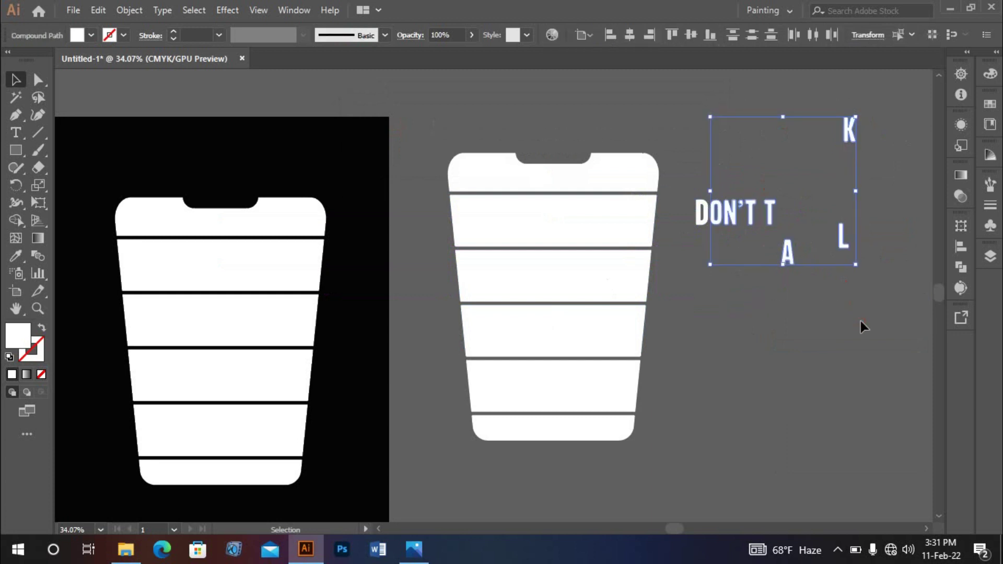
pyautogui.press('Delete')
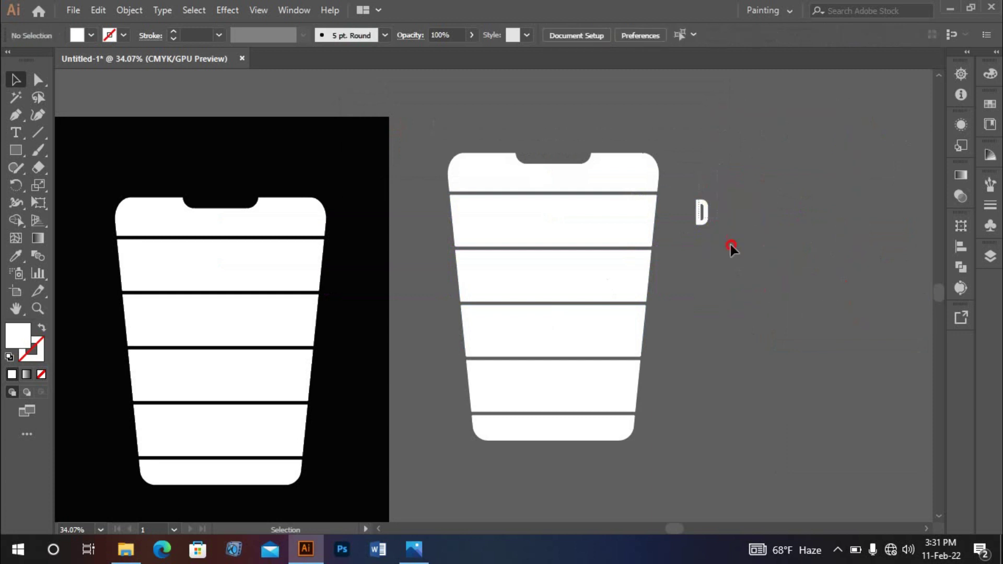
pyautogui.hotkey('ctrl', 'a')
pyautogui.press('Delete')
pyautogui.press('space')
pyautogui.moveTo(351, 360); pyautogui.dragTo(638, 291)
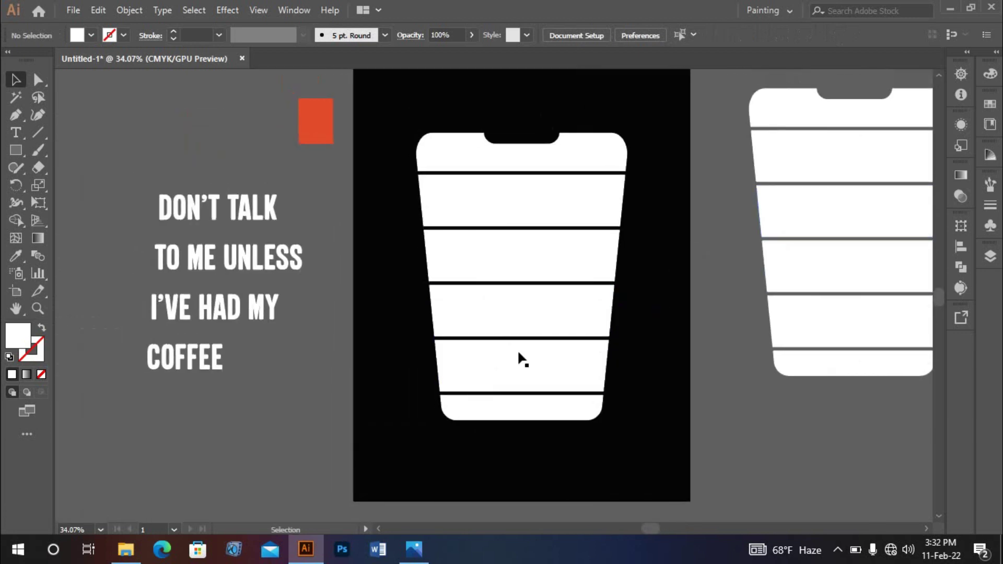
# Accidentally delete the white cup shape, then restore it with undo
pyautogui.moveTo(508, 282); pyautogui.dragTo(619, 445)
pyautogui.press('a')
pyautogui.press('Delete')
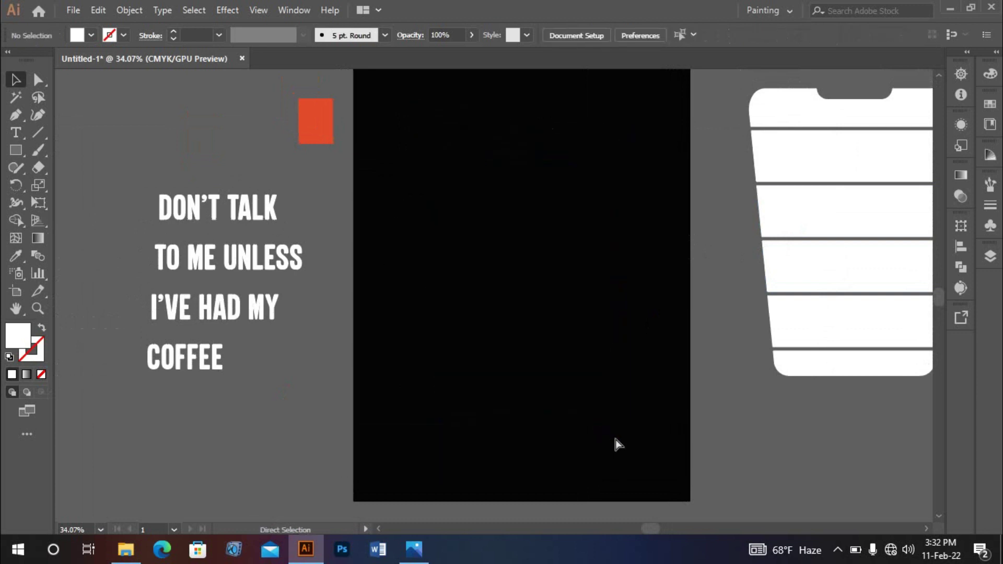
pyautogui.hotkey('ctrl', 'z')
pyautogui.press('v')
pyautogui.click(708, 335)
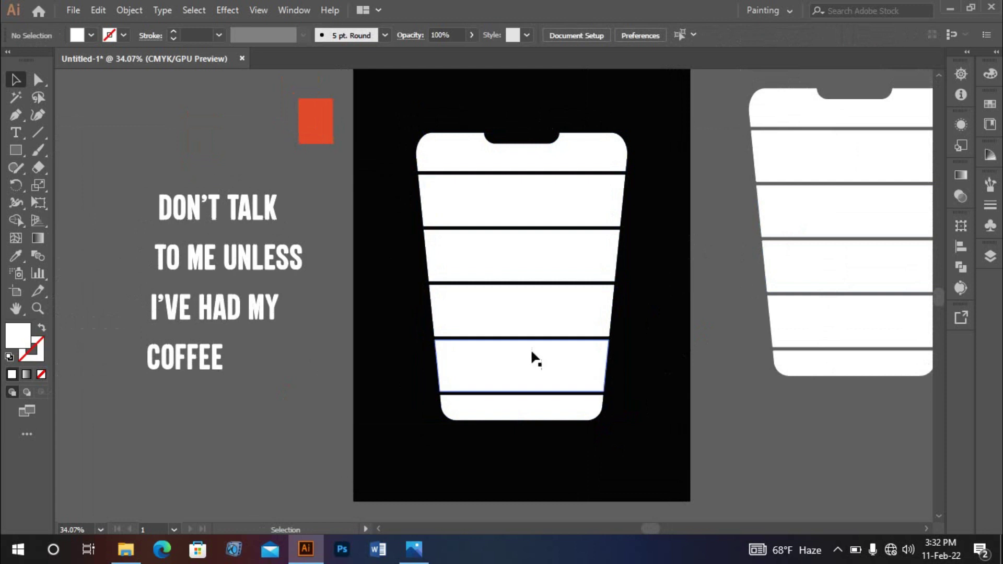
pyautogui.hscroll(-1, 394, 366)
# Envelope DON'T TALK into the cup's first white band using Make with Top Object
pyautogui.click(281, 212)
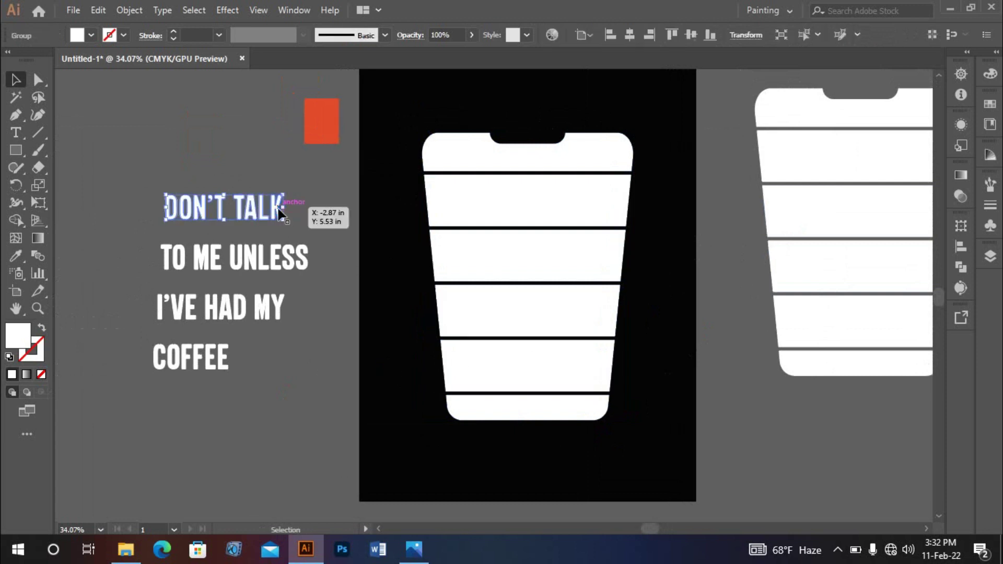
pyautogui.keyDown('shift'); pyautogui.click(522, 192); pyautogui.keyUp('shift')
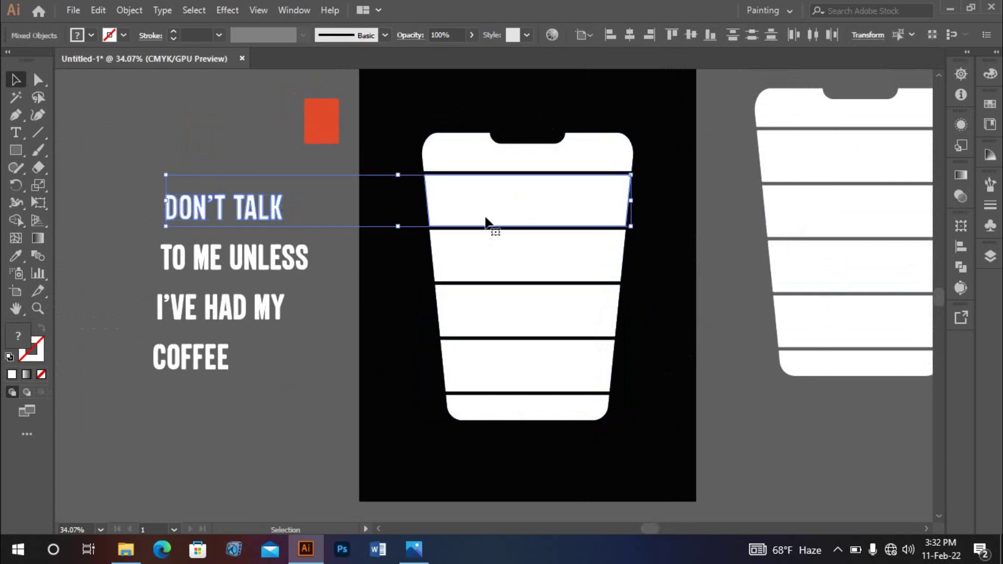
pyautogui.click(140, 9)
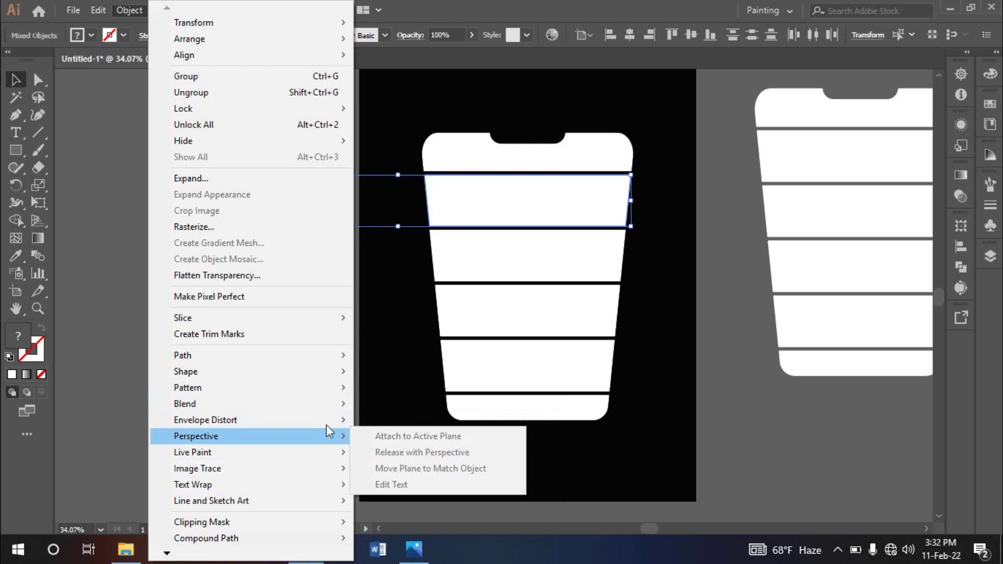
pyautogui.moveTo(325, 421)
pyautogui.click(420, 452)
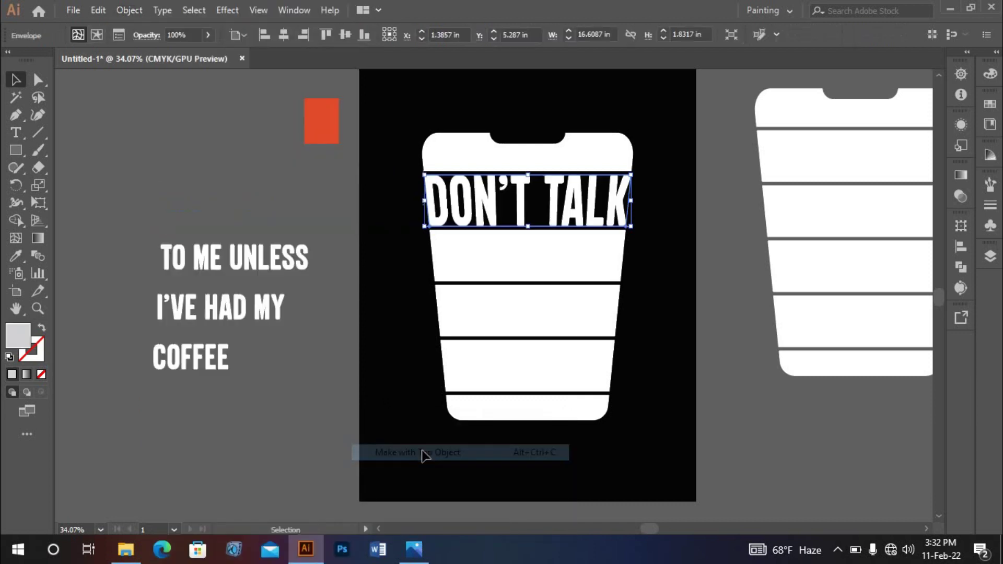
pyautogui.click(541, 276)
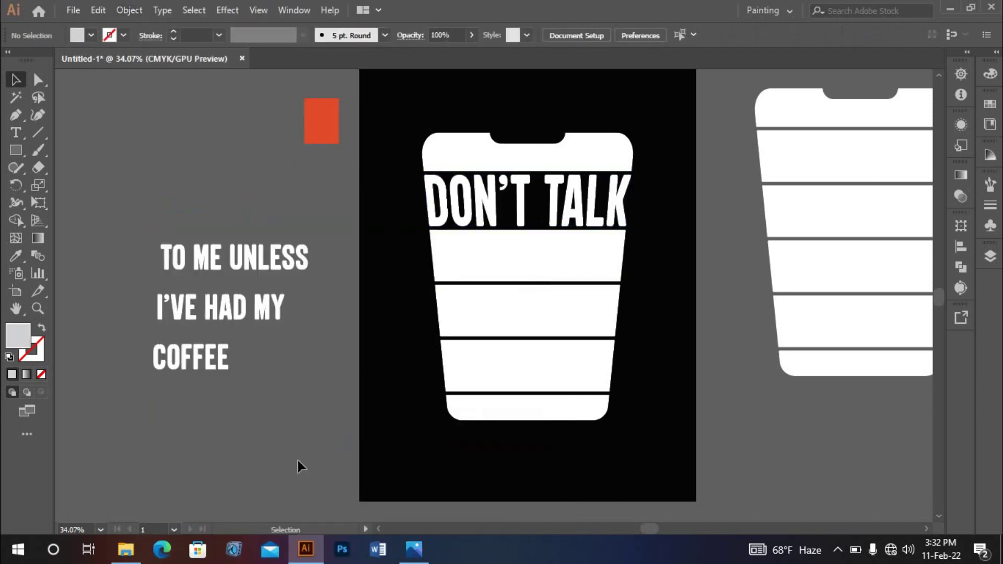
# Envelope TO ME UNLESS into the second cup band with Make with Top Object
pyautogui.click(469, 252)
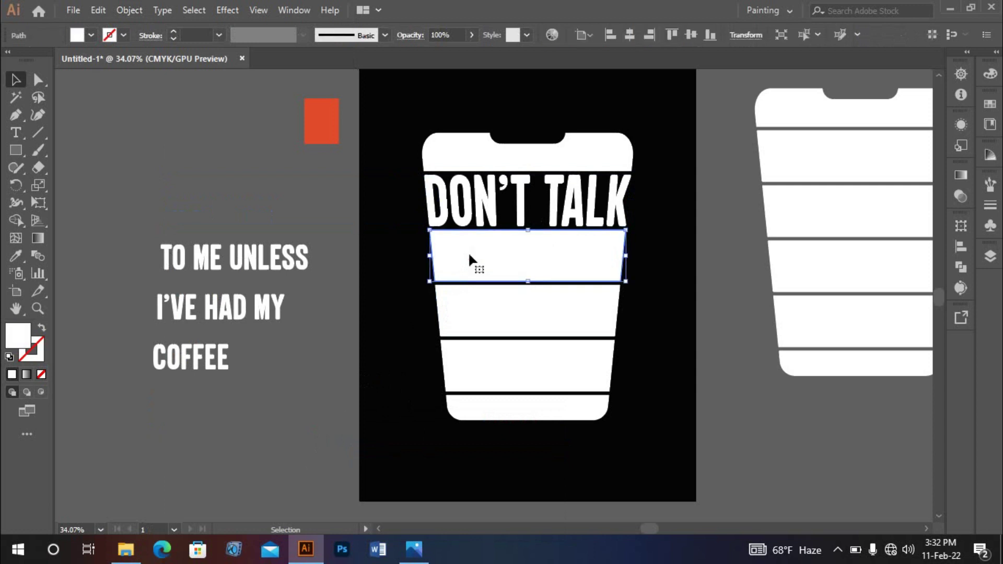
pyautogui.keyDown('shift'); pyautogui.click(292, 258); pyautogui.keyUp('shift')
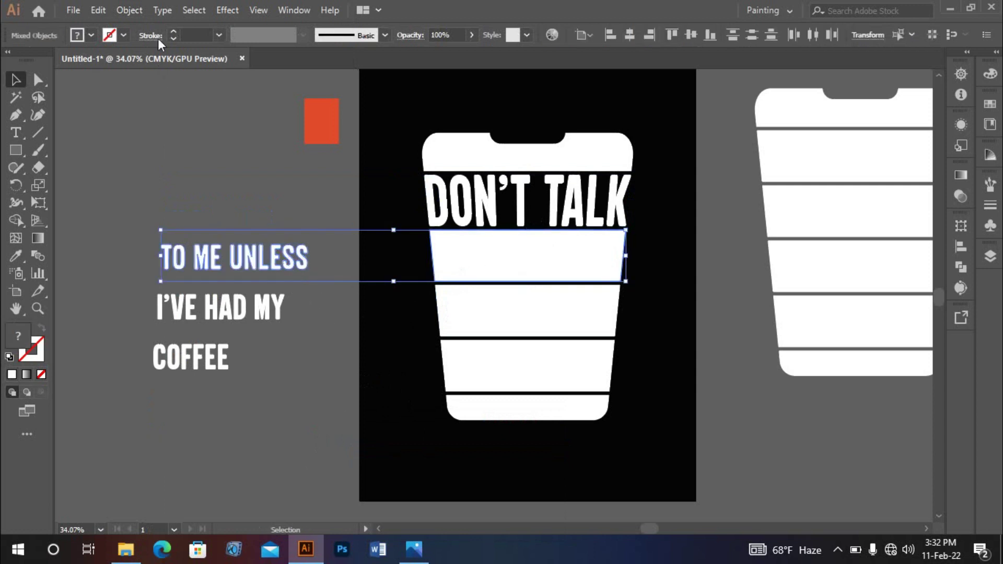
pyautogui.click(131, 10)
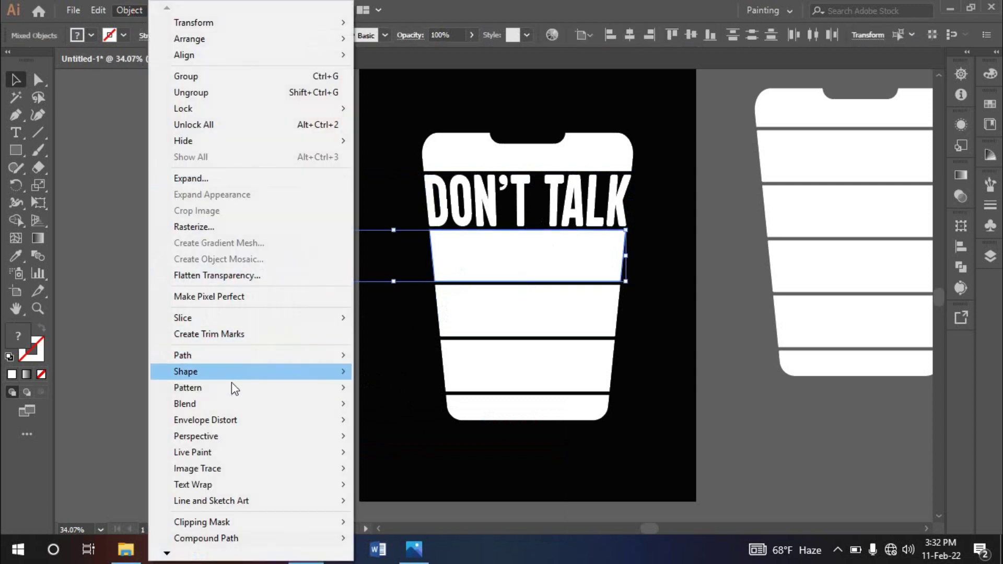
pyautogui.moveTo(249, 398)
pyautogui.click(444, 252)
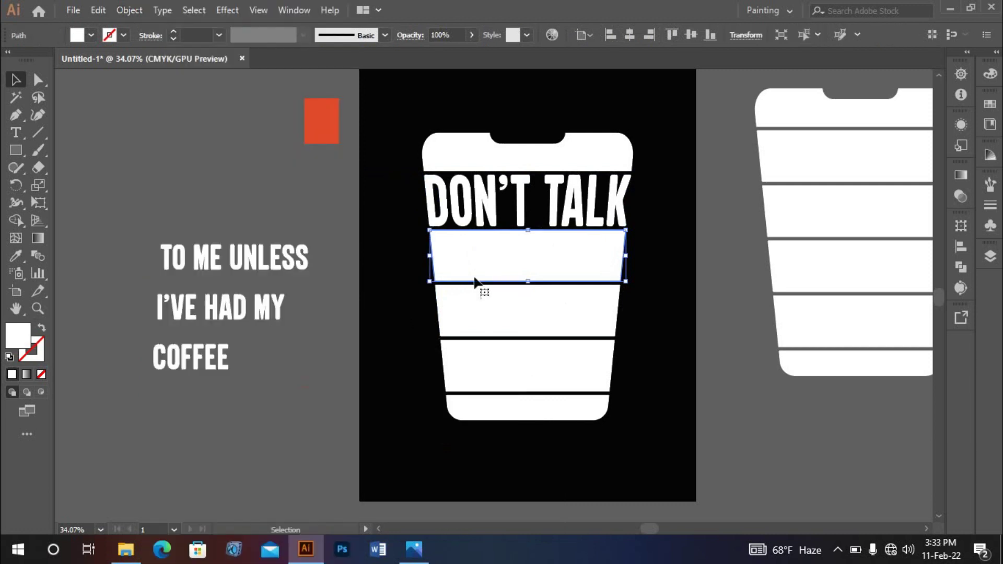
pyautogui.keyDown('shift'); pyautogui.click(287, 263); pyautogui.keyUp('shift')
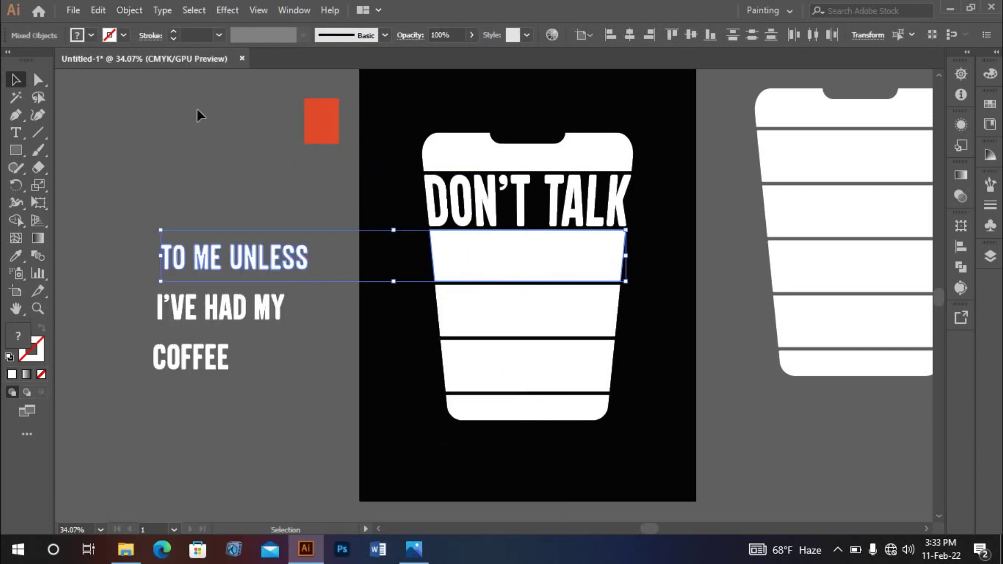
pyautogui.click(129, 15)
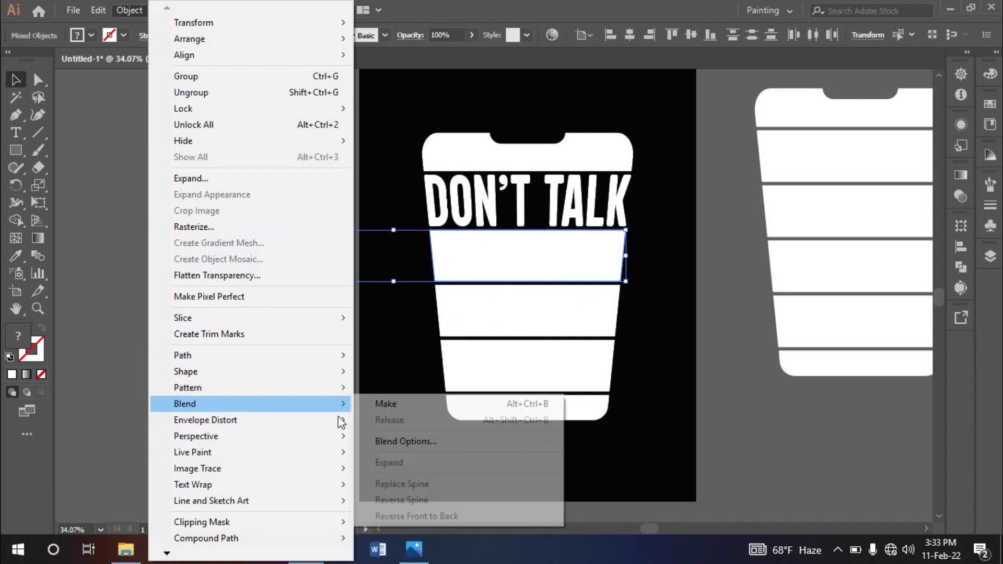
pyautogui.moveTo(340, 421)
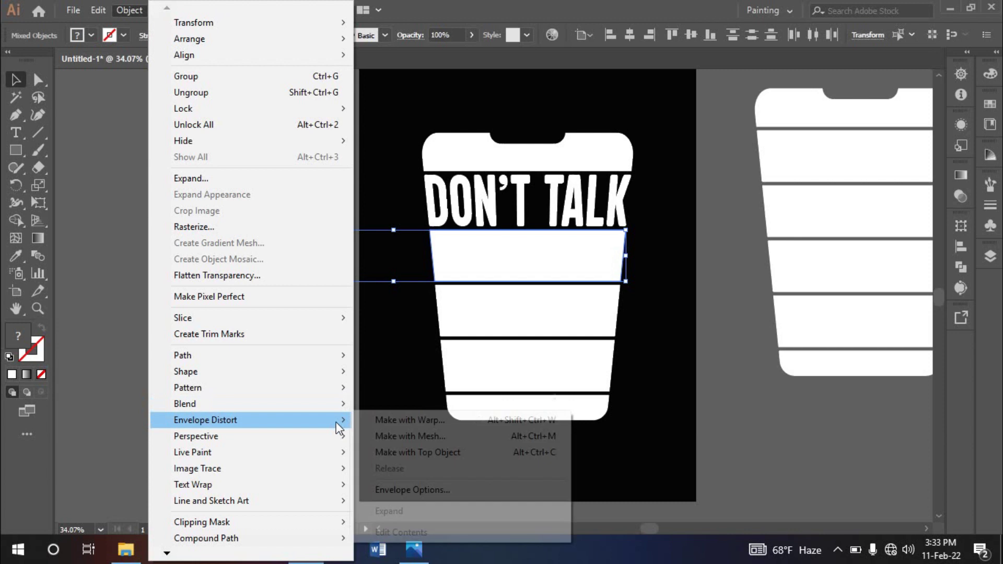
pyautogui.click(412, 453)
pyautogui.click(390, 371)
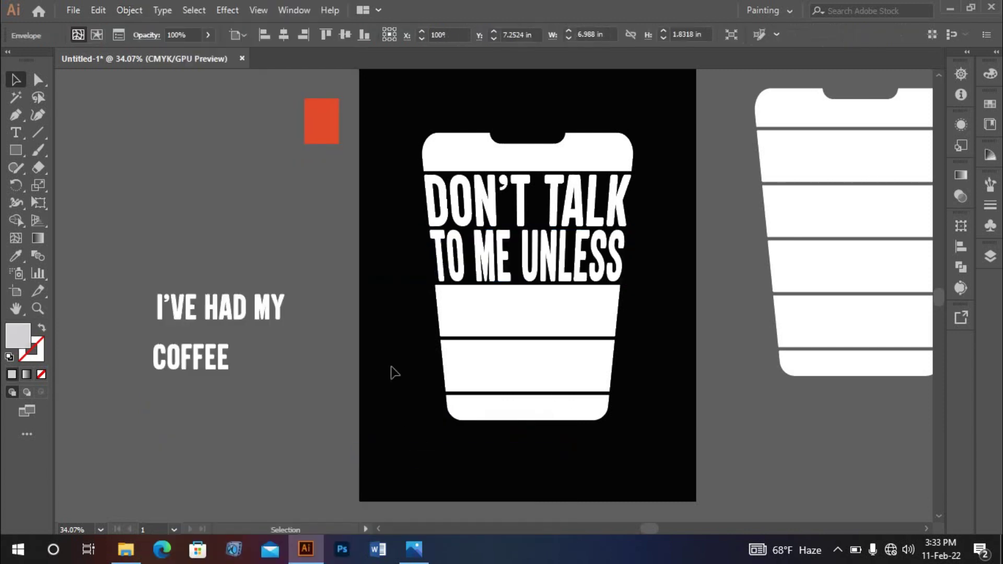
# Envelope I'VE HAD MY into the third cup band the same way
pyautogui.click(468, 319)
pyautogui.keyDown('shift'); pyautogui.click(265, 315); pyautogui.keyUp('shift')
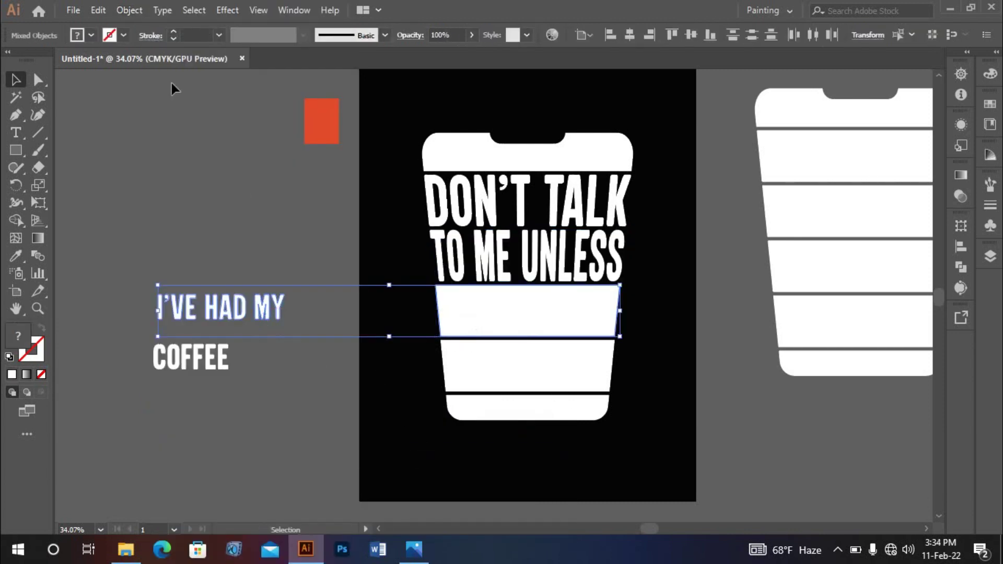
pyautogui.click(128, 10)
pyautogui.moveTo(268, 409)
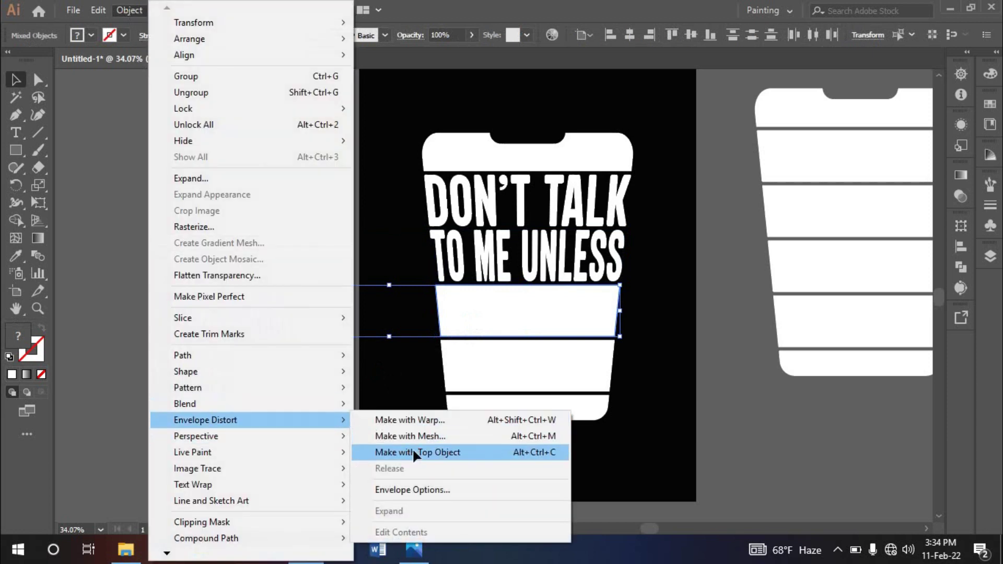
pyautogui.click(415, 453)
pyautogui.click(398, 416)
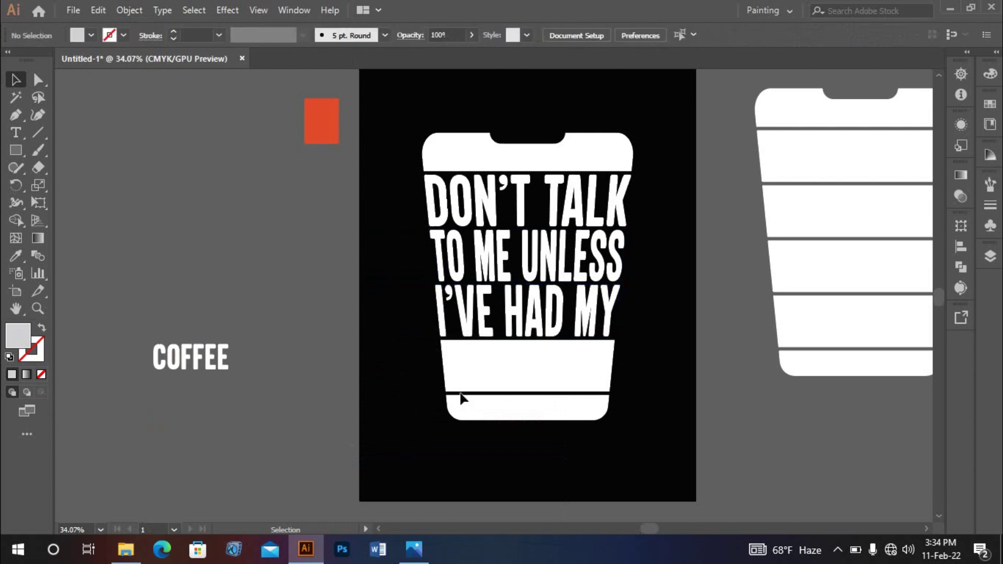
# Envelope COFFEE into the fourth white band using Envelope Distort > Make with Top Object
pyautogui.click(494, 372)
pyautogui.keyDown('shift'); pyautogui.click(219, 364); pyautogui.keyUp('shift')
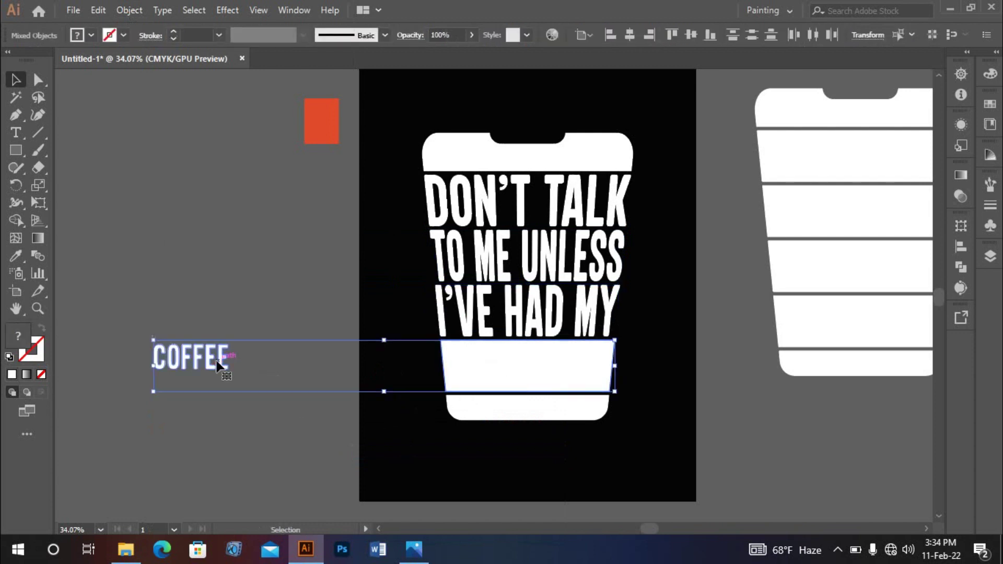
pyautogui.click(143, 10)
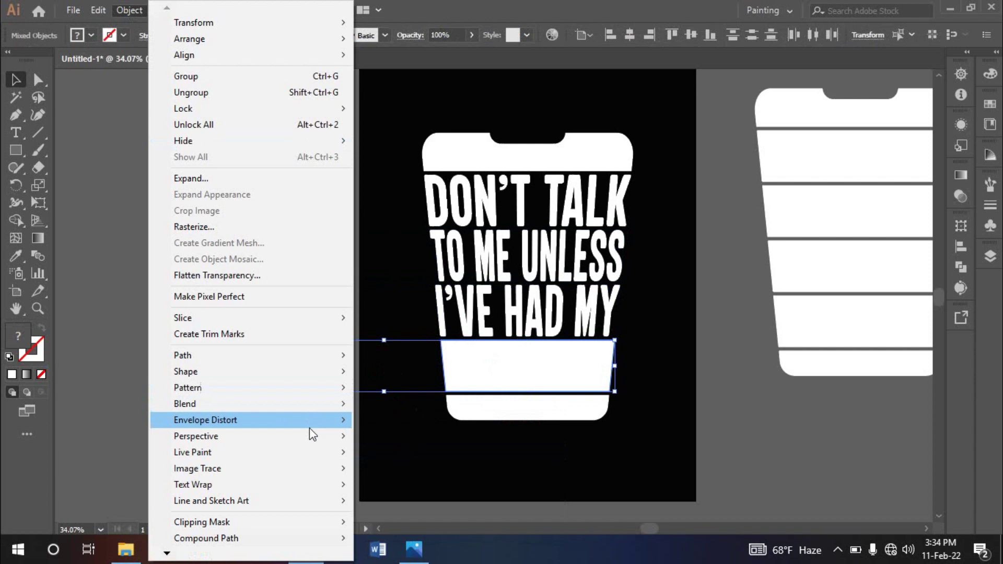
pyautogui.moveTo(309, 428)
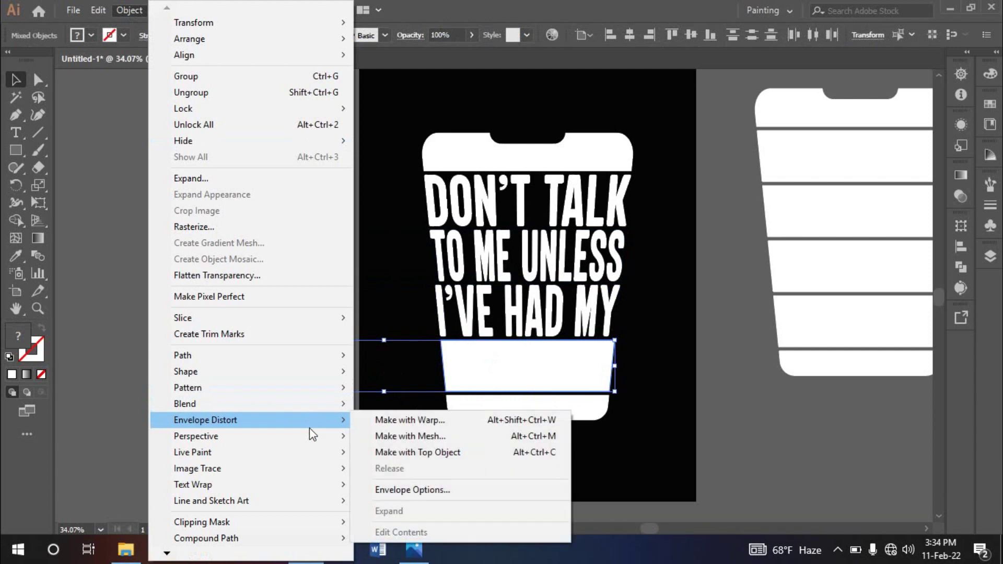
pyautogui.click(413, 451)
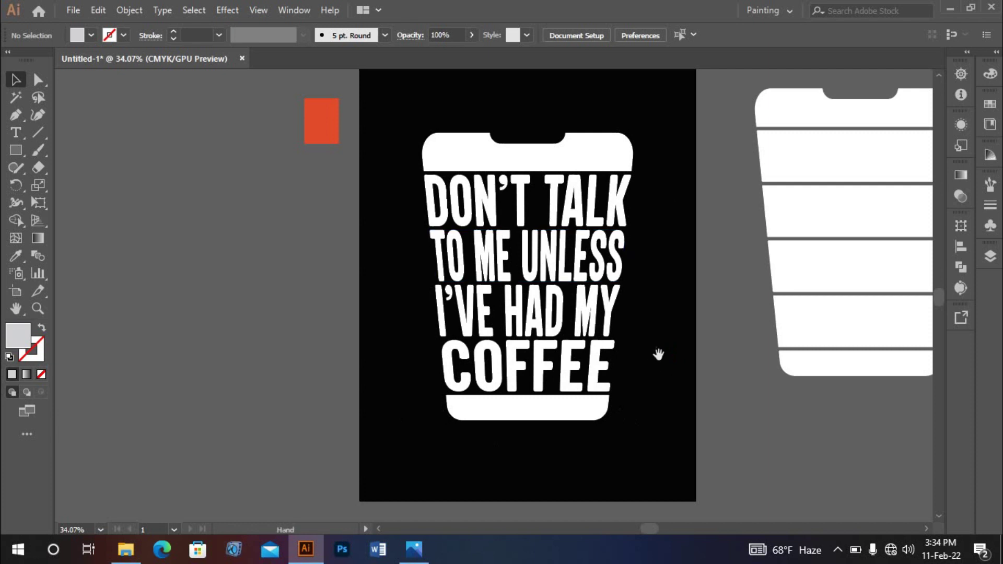
pyautogui.scroll(-1, 656, 360)
# Drag the bottom band slightly lower and nudge the lid band upward
pyautogui.click(572, 413)
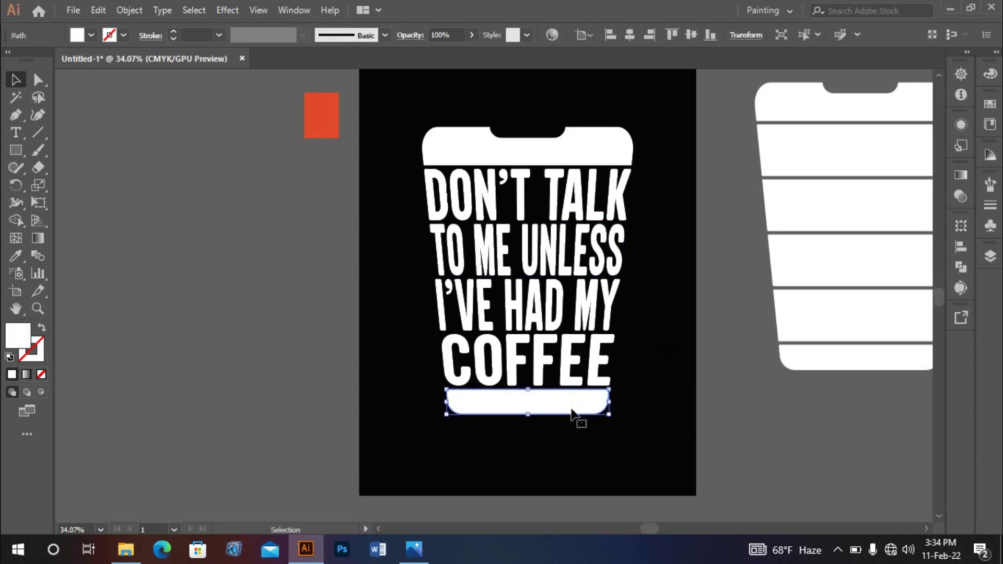
pyautogui.moveTo(573, 413); pyautogui.dragTo(578, 418)
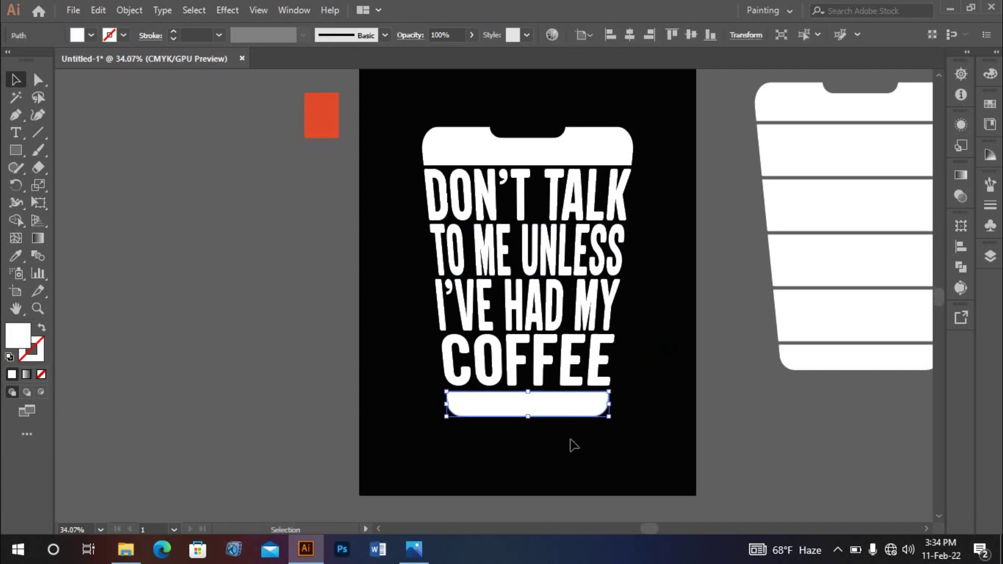
pyautogui.click(573, 446)
pyautogui.click(600, 149)
pyautogui.moveTo(601, 149); pyautogui.dragTo(601, 148)
pyautogui.press('Up')
pyautogui.press('Up')
pyautogui.press('Up')
pyautogui.press('Up')
pyautogui.press('Up')
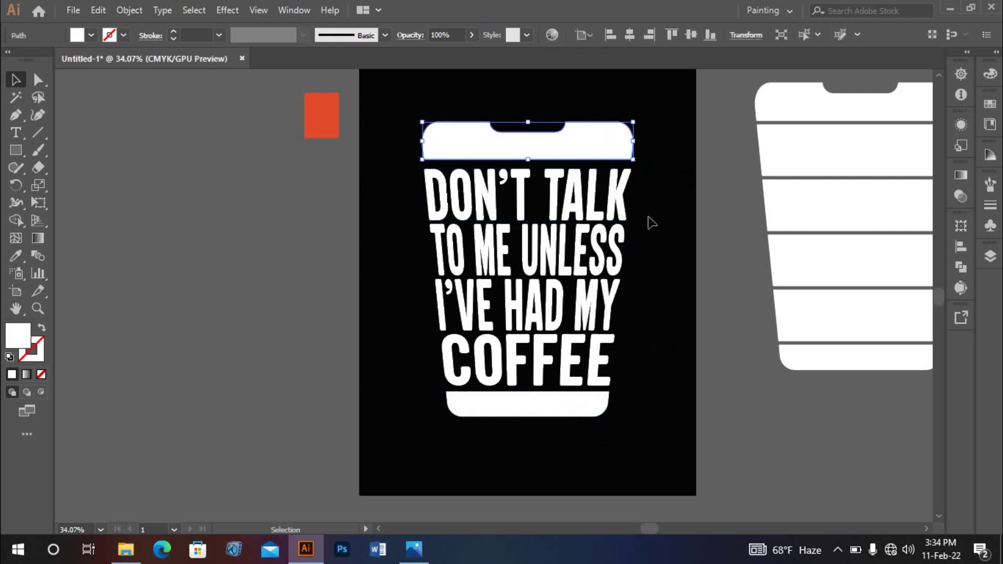
pyautogui.click(649, 216)
pyautogui.click(633, 202)
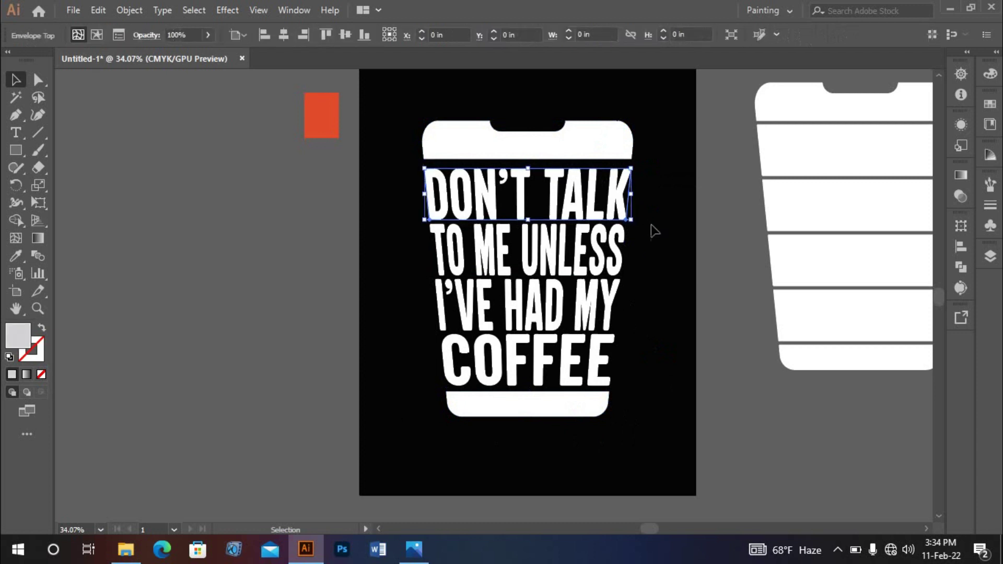
pyautogui.click(657, 240)
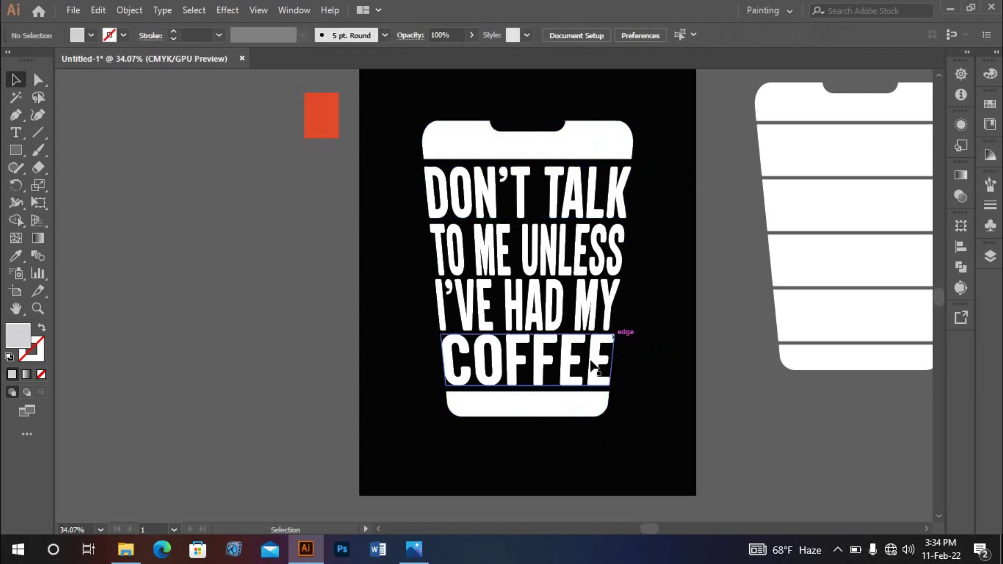
# Shift-nudge COFFEE with the bottom band down, then I'VE HAD MY, COFFEE and band again
pyautogui.click(514, 371)
pyautogui.hotkey('shift', 'Down')
pyautogui.hotkey('shift', 'Down')
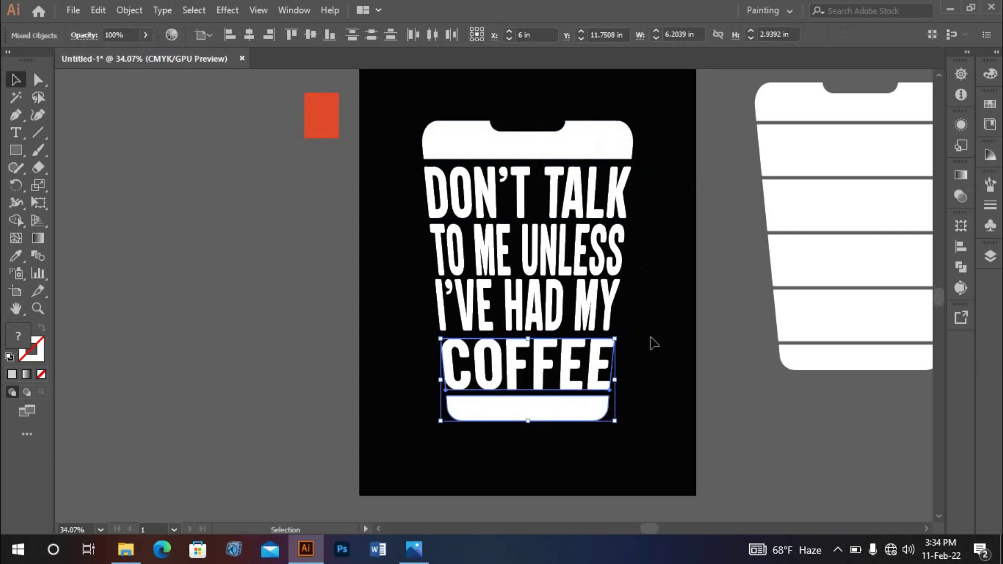
pyautogui.click(614, 431)
pyautogui.click(522, 322)
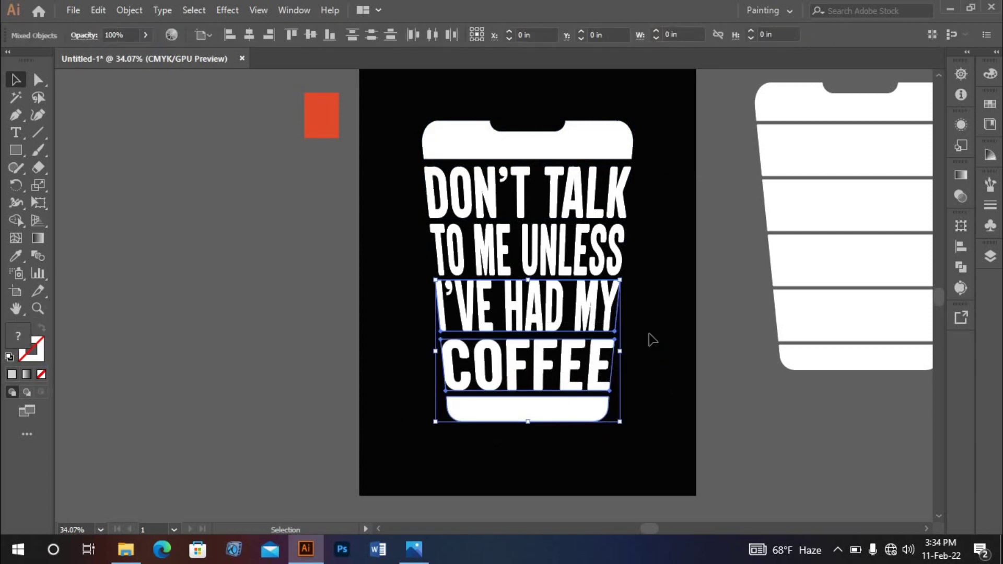
pyautogui.hotkey('shift', 'Down')
pyautogui.hotkey('shift', 'Down')
pyautogui.click(651, 340)
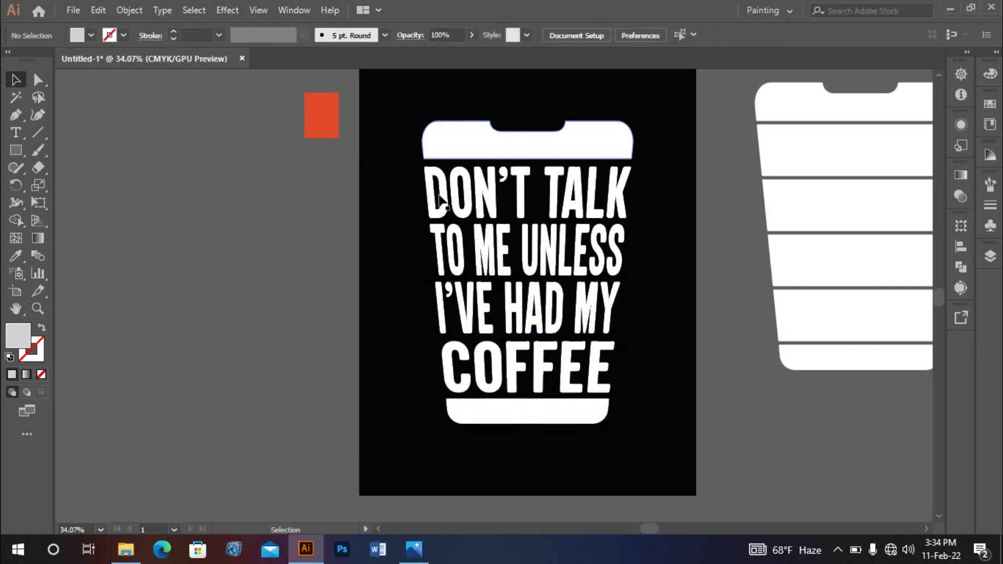
# Expand all the cup and quote artwork into plain shapes via Object > Expand
pyautogui.moveTo(397, 120); pyautogui.dragTo(605, 443)
pyautogui.click(124, 16)
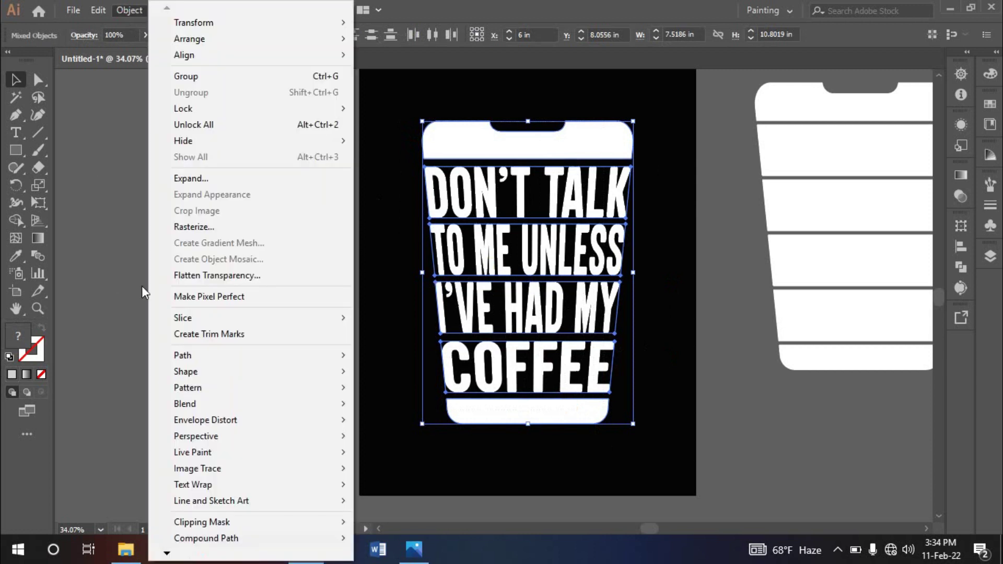
pyautogui.click(162, 179)
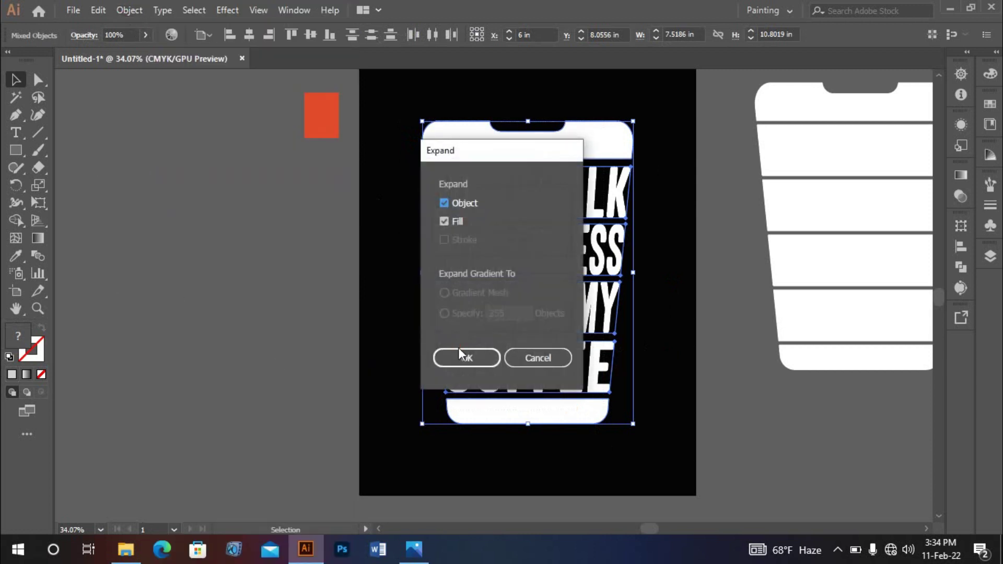
pyautogui.click(463, 347)
pyautogui.click(361, 347)
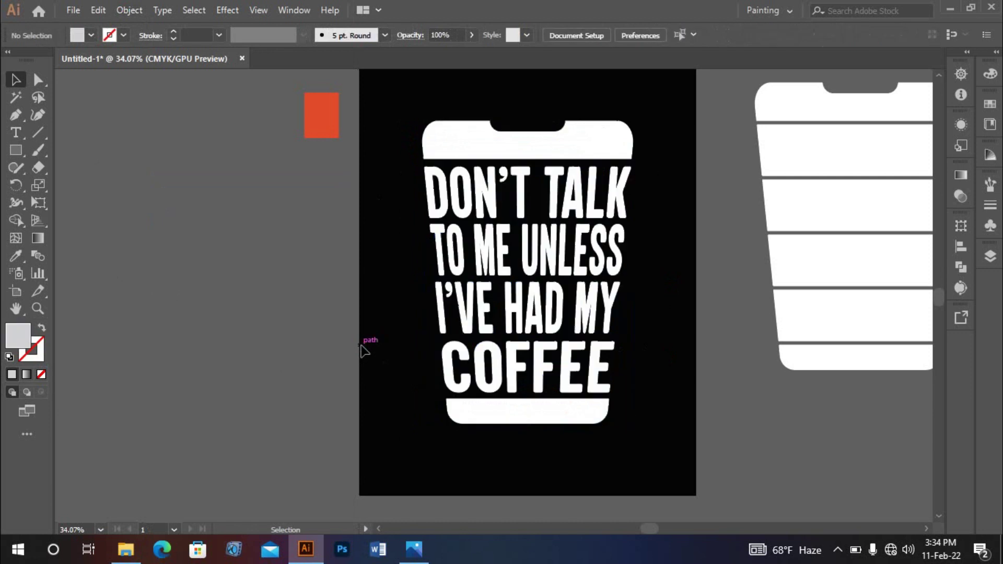
# Delete the stripe-free reference cup on the right of the artboard
pyautogui.moveTo(499, 308); pyautogui.dragTo(424, 324)
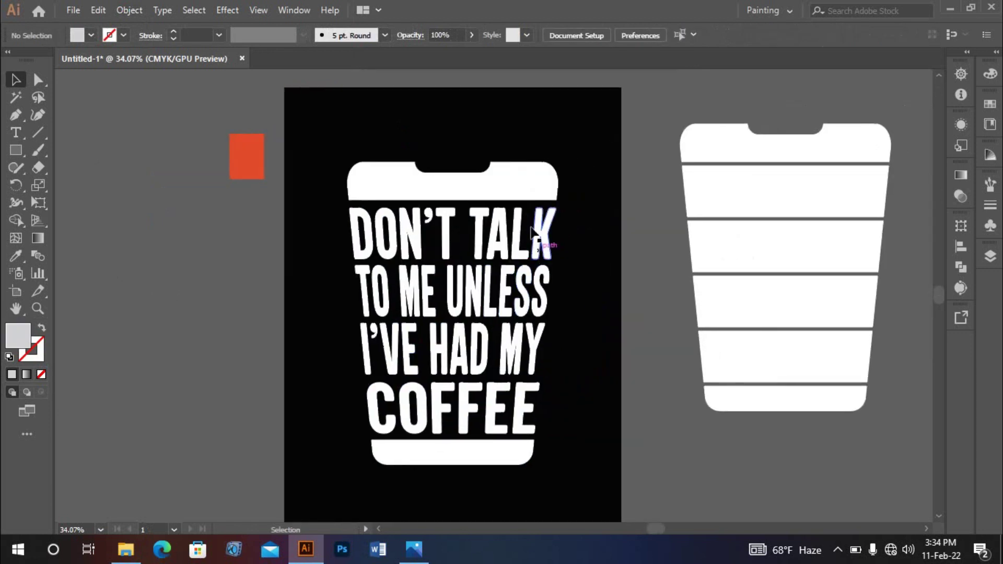
pyautogui.press('space')
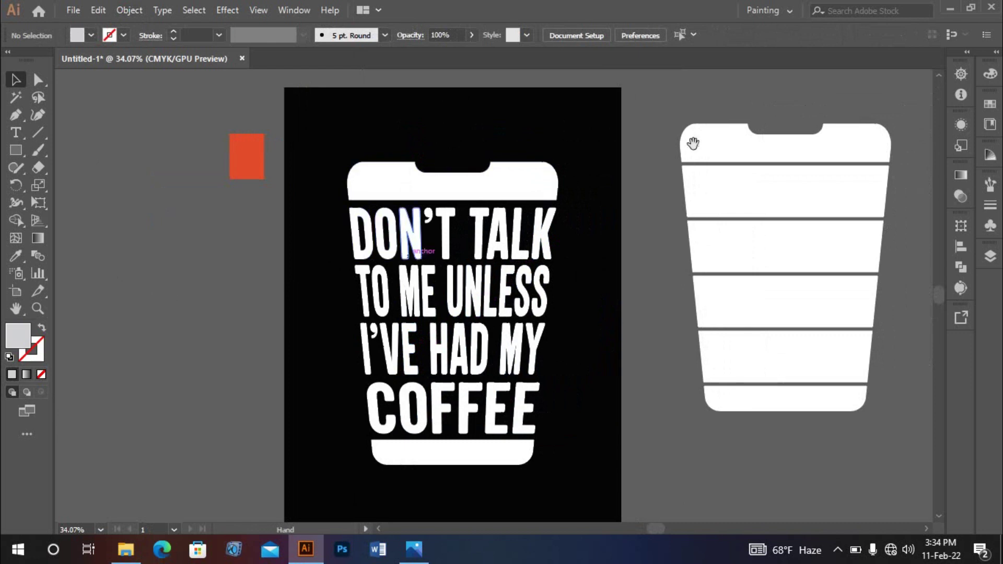
pyautogui.moveTo(638, 140); pyautogui.dragTo(636, 118)
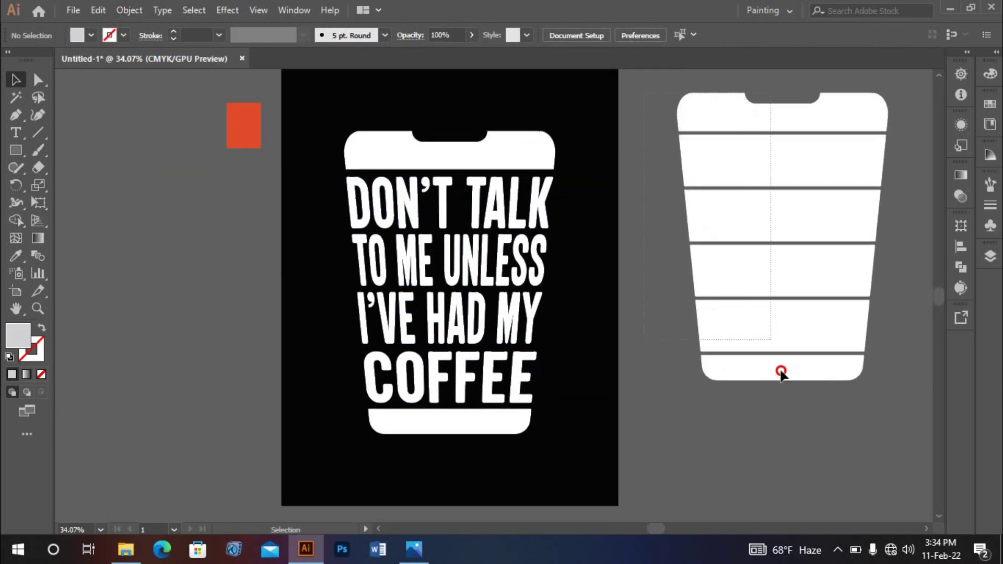
pyautogui.click(778, 372)
pyautogui.press('Delete')
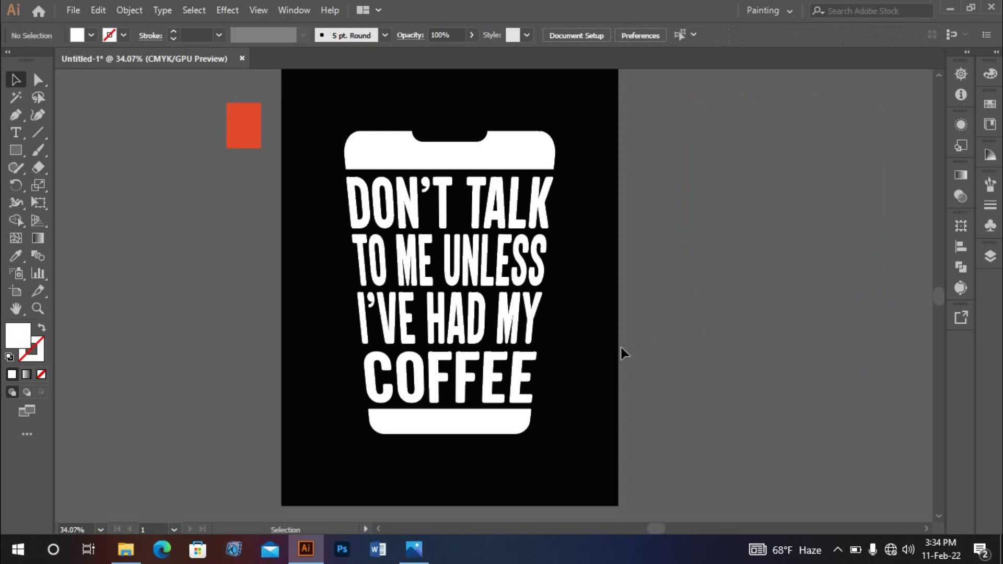
pyautogui.hscroll(3, 582, 336)
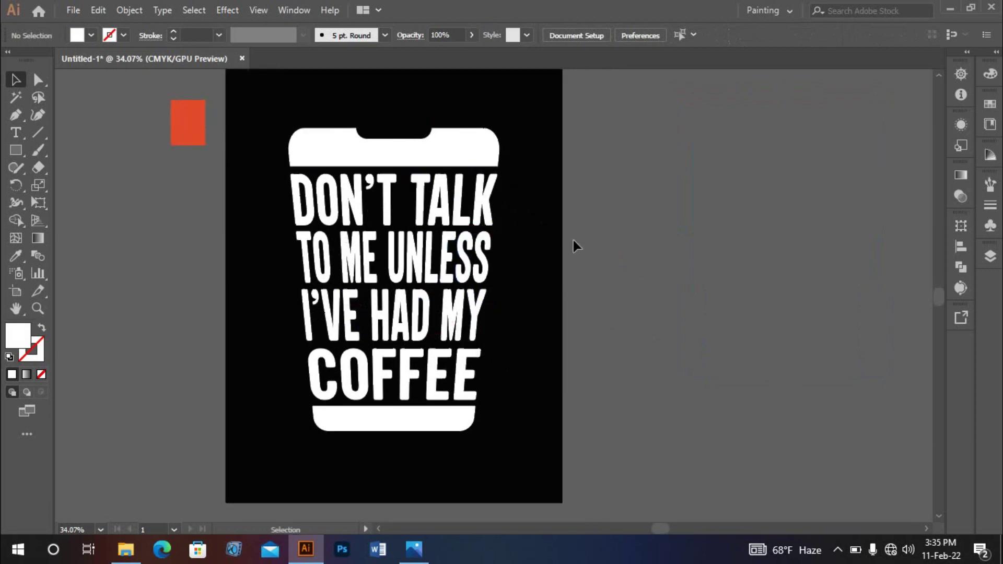
# Draw a three-anchor S-curve with the Pen, swapping fill and stroke for an unfilled line
pyautogui.press('p')
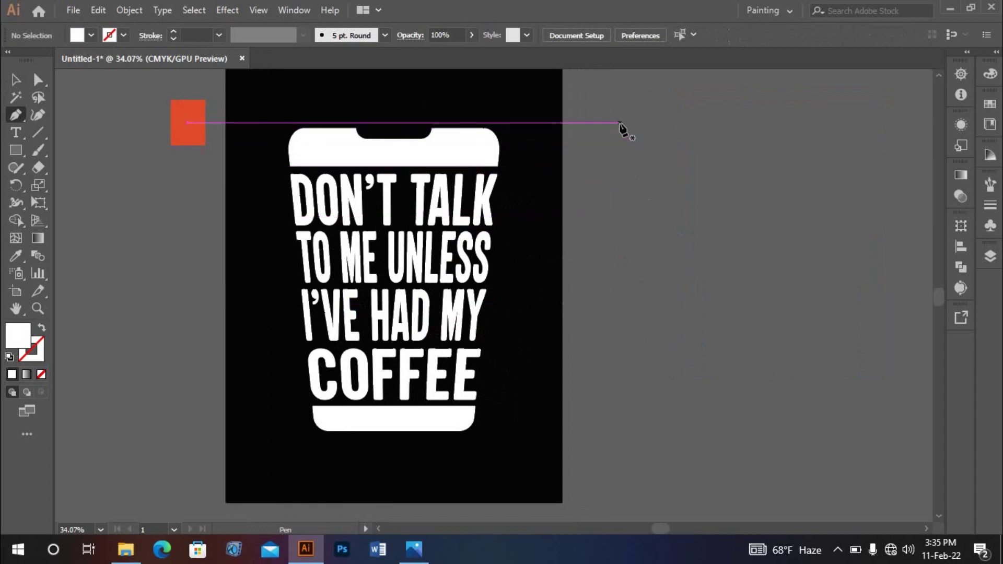
pyautogui.click(628, 106)
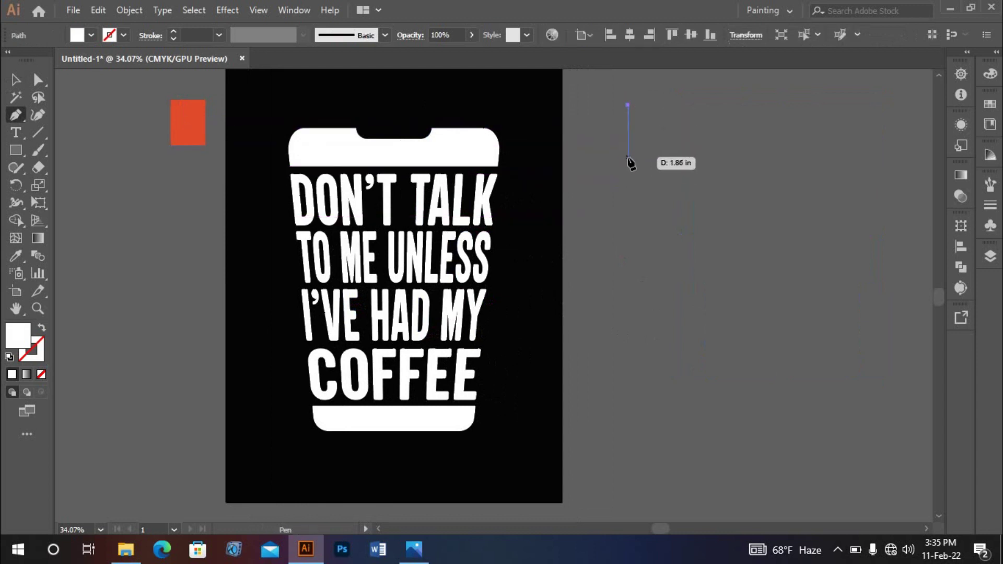
pyautogui.moveTo(628, 157); pyautogui.dragTo(636, 167)
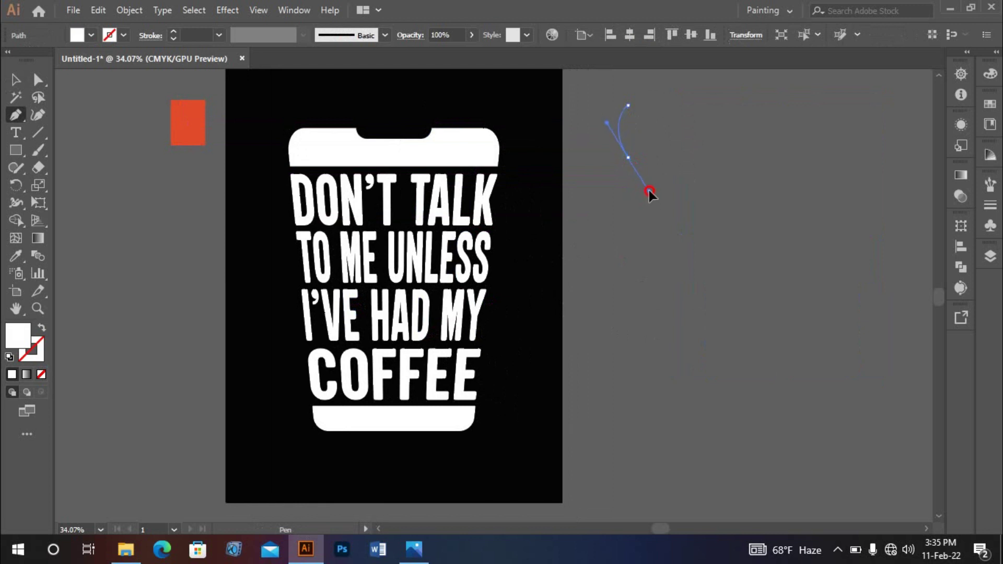
pyautogui.moveTo(652, 196); pyautogui.dragTo(651, 196)
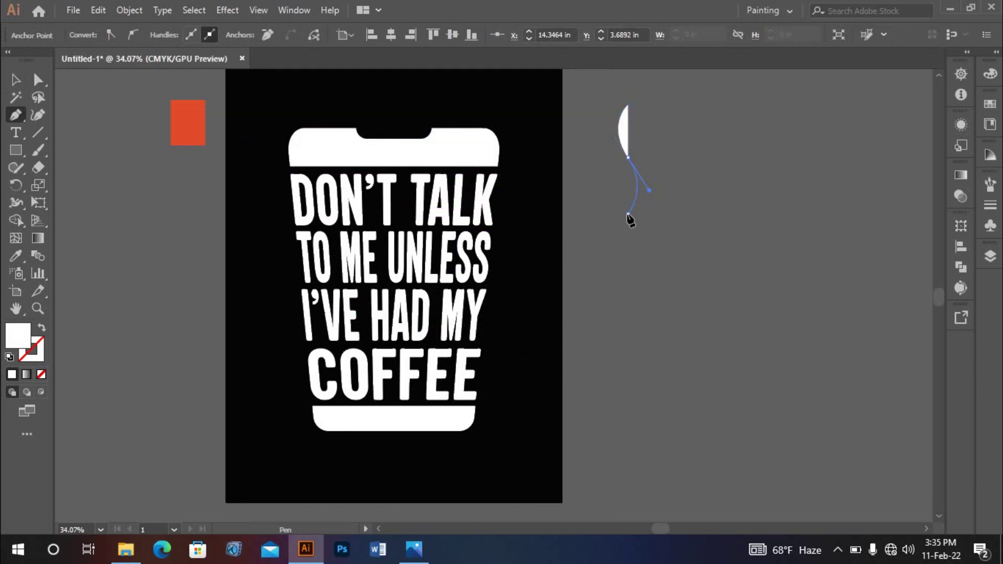
pyautogui.click(628, 214)
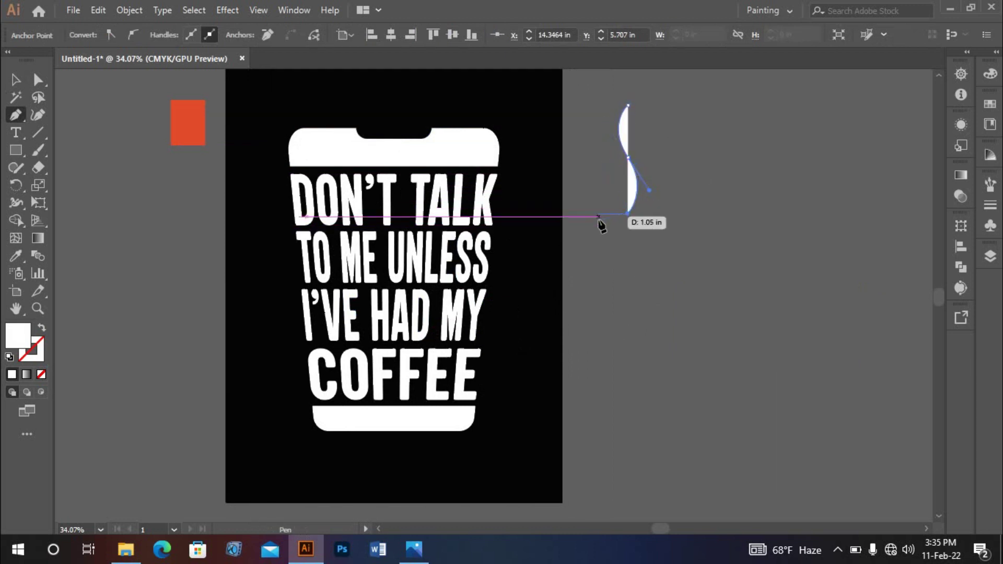
pyautogui.hotkey('shift', 'x')
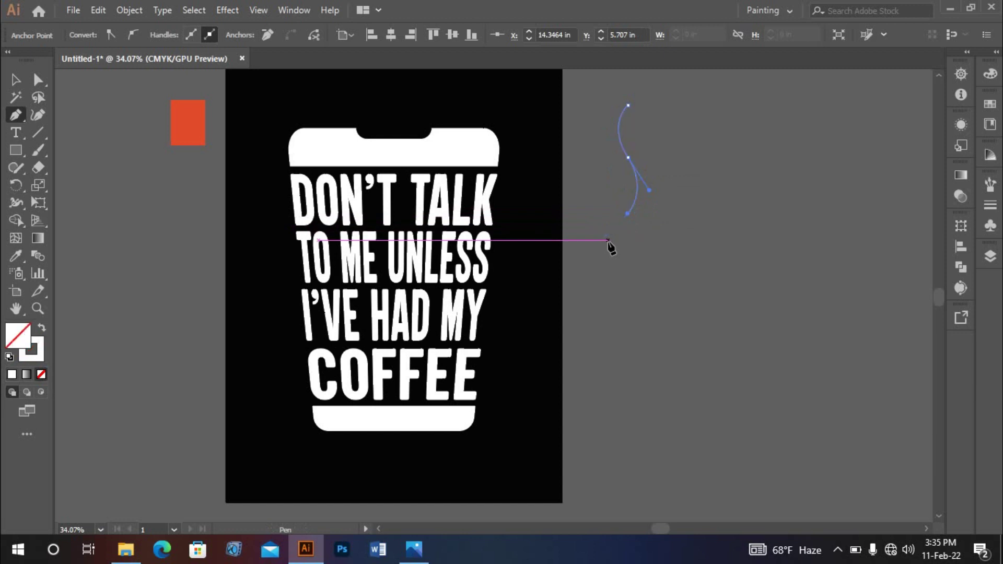
pyautogui.click(15, 80)
pyautogui.click(642, 170)
pyautogui.moveTo(643, 170); pyautogui.dragTo(607, 227)
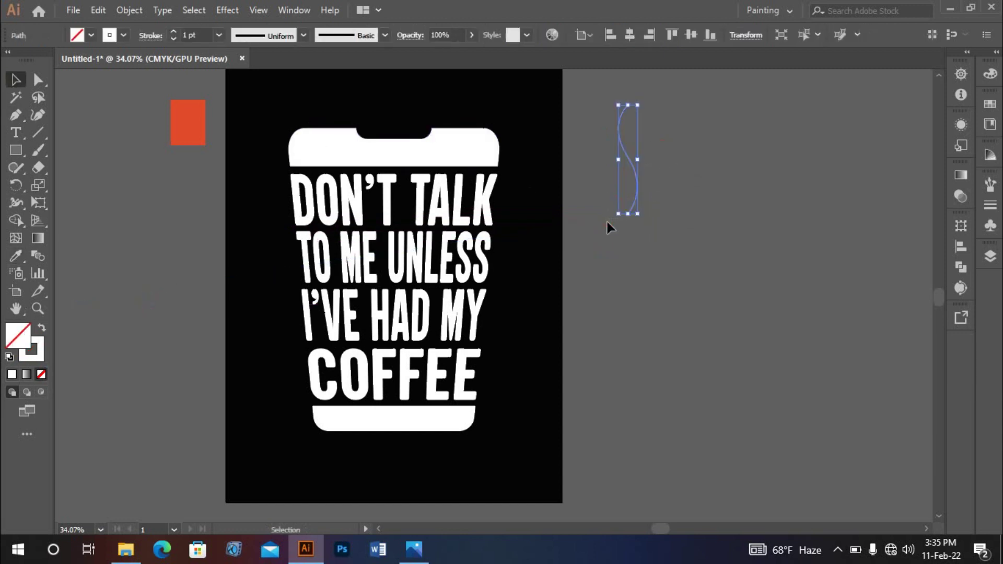
# Raise the S-curve's stroke weight and apply Width Profile 1 for tapered ends
pyautogui.click(173, 32)
pyautogui.click(174, 32)
pyautogui.click(173, 31)
pyautogui.click(174, 32)
pyautogui.click(173, 32)
pyautogui.click(173, 32)
pyautogui.click(173, 31)
pyautogui.click(174, 31)
pyautogui.click(242, 37)
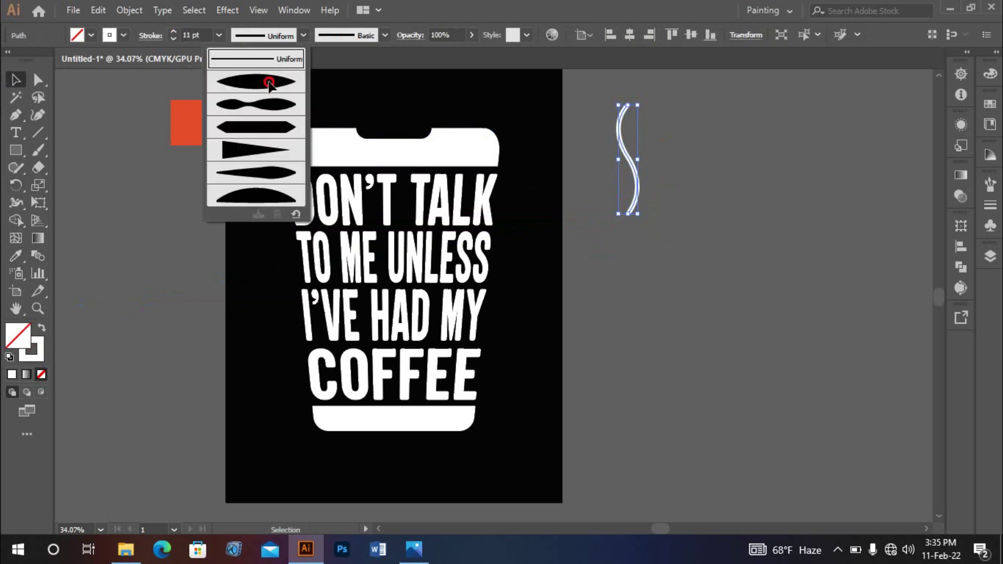
pyautogui.click(269, 84)
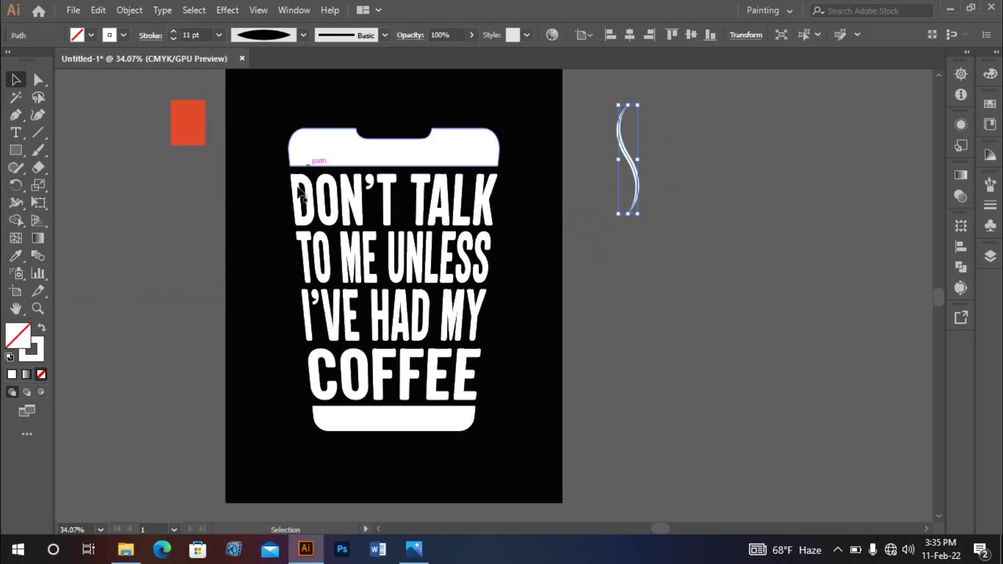
# Thicken the tapered stroke to 24 pt and Expand Appearance into a white filled steam shape
pyautogui.click(170, 32)
pyautogui.click(171, 32)
pyautogui.click(171, 32)
pyautogui.click(170, 33)
pyautogui.click(171, 32)
pyautogui.click(170, 32)
pyautogui.click(170, 33)
pyautogui.click(170, 32)
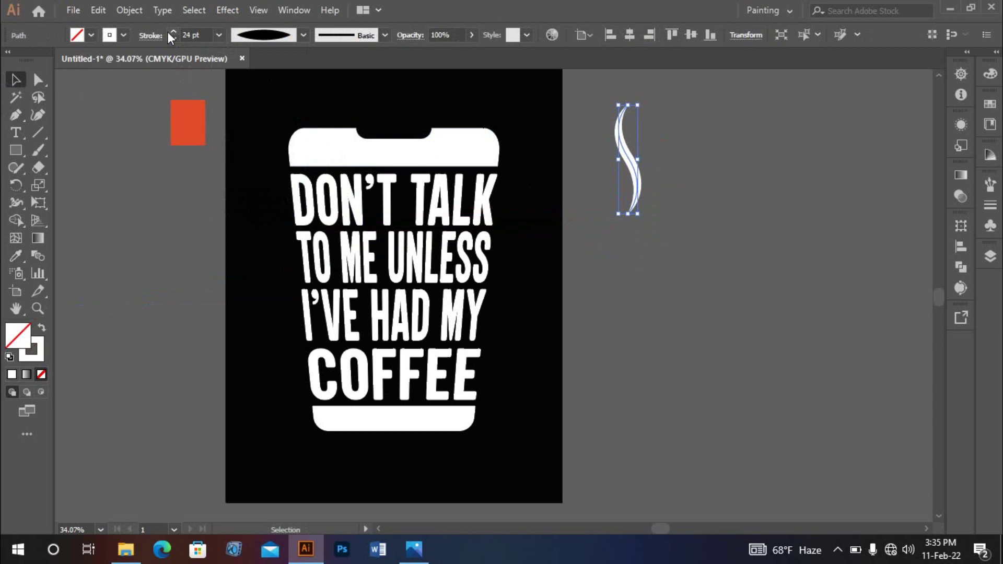
pyautogui.click(129, 10)
pyautogui.click(192, 195)
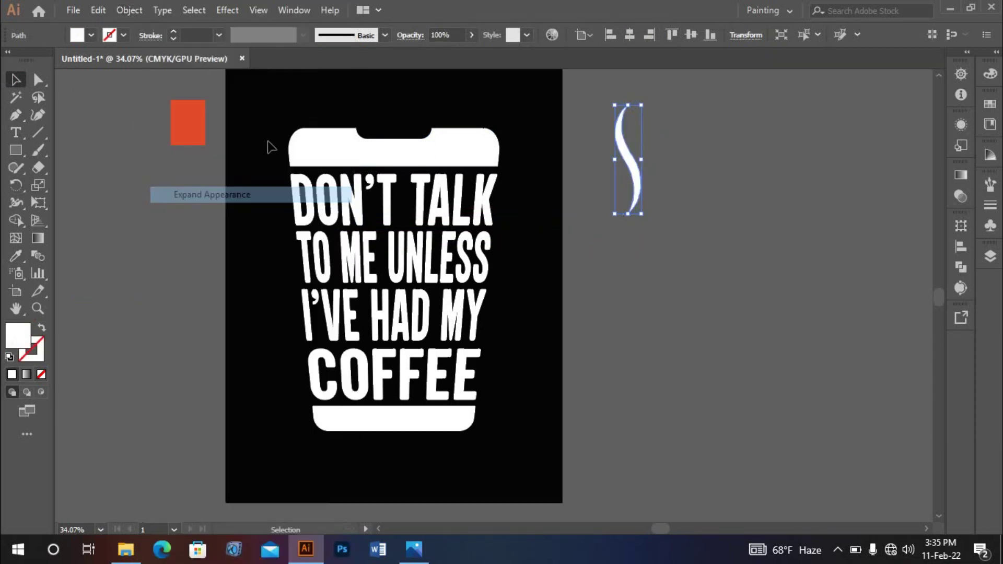
pyautogui.click(626, 250)
pyautogui.moveTo(610, 148); pyautogui.dragTo(653, 211)
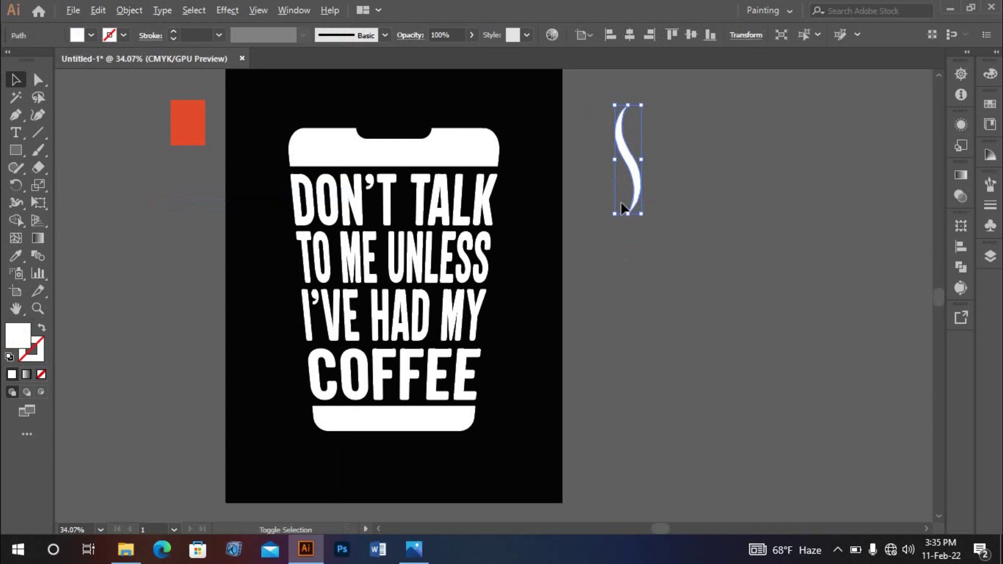
pyautogui.moveTo(634, 194); pyautogui.dragTo(470, 227)
pyautogui.click(588, 256)
pyautogui.scroll(3, 588, 264)
pyautogui.hscroll(-2, 588, 264)
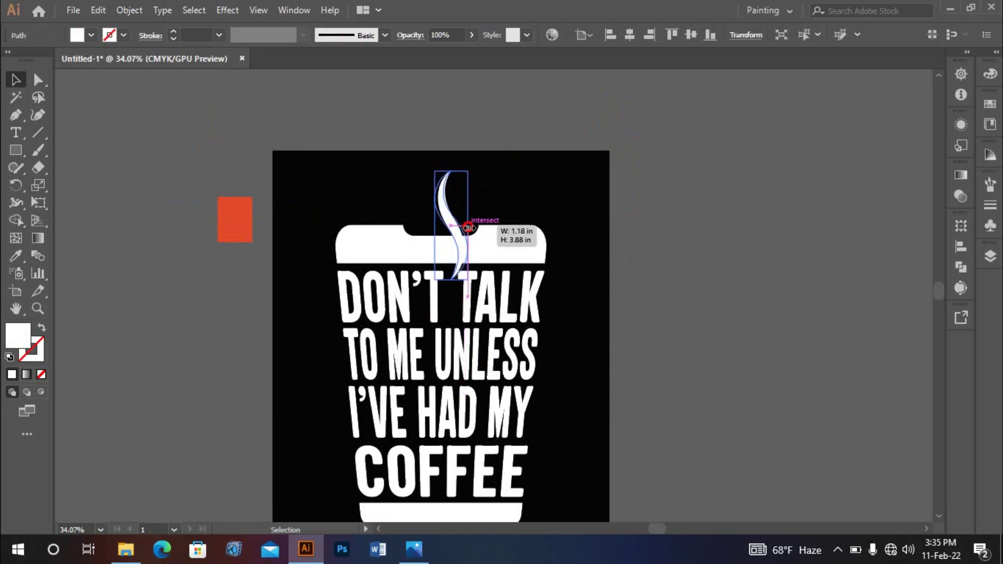
pyautogui.moveTo(469, 228); pyautogui.dragTo(429, 225)
pyautogui.click(471, 219)
pyautogui.moveTo(404, 172); pyautogui.dragTo(436, 183)
pyautogui.click(443, 232)
pyautogui.click(426, 224)
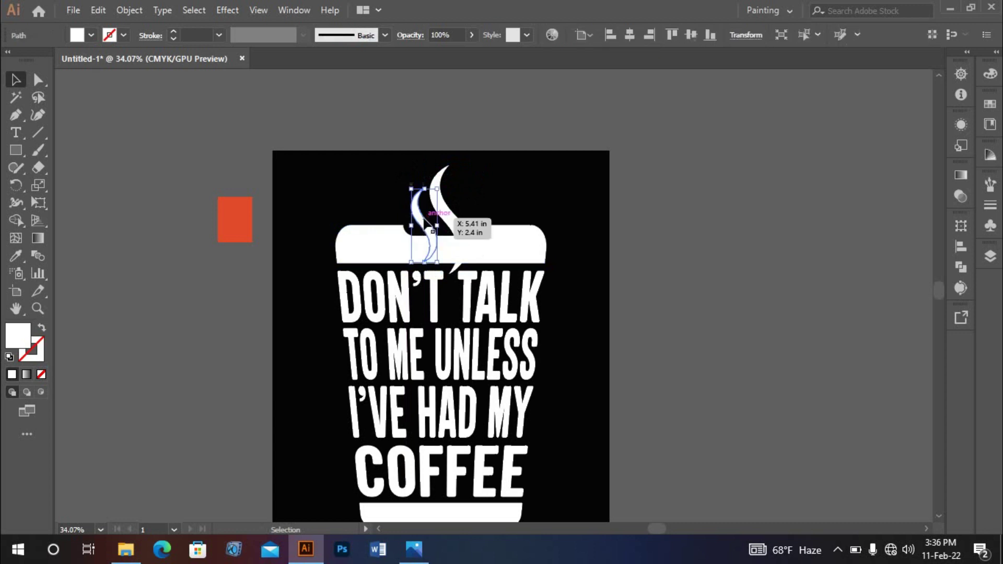
pyautogui.moveTo(444, 186); pyautogui.dragTo(444, 202)
pyautogui.click(425, 169)
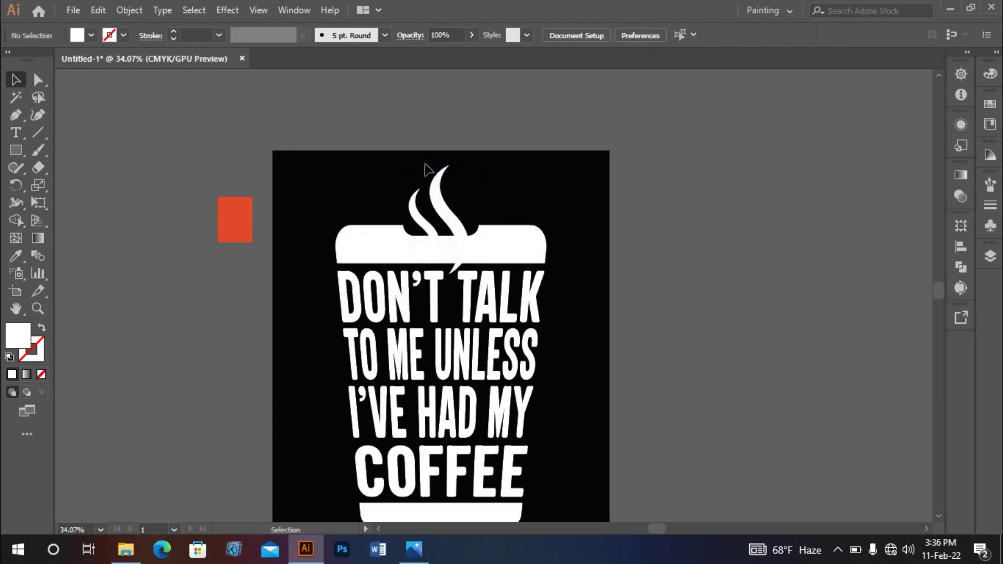
pyautogui.click(446, 193)
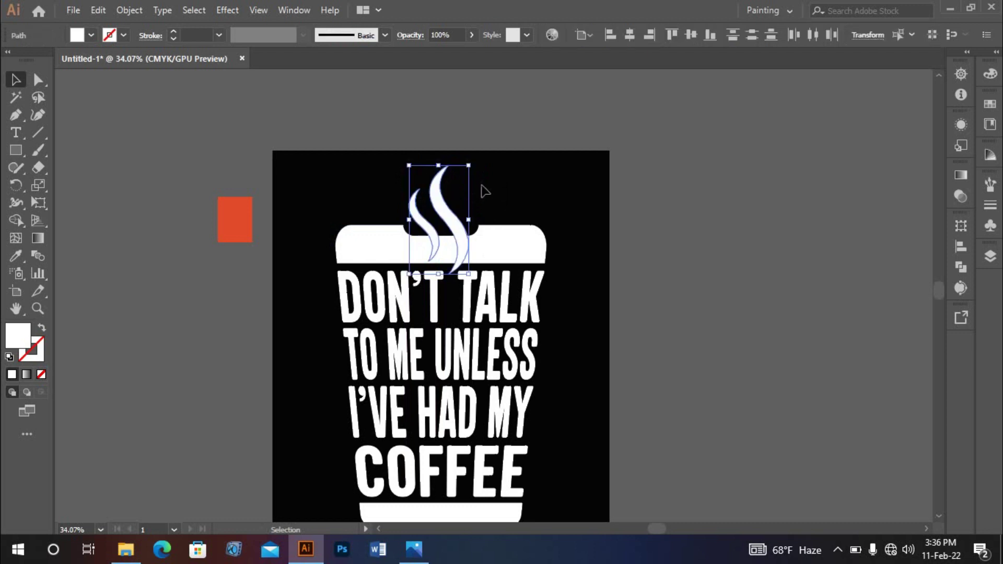
pyautogui.hotkey('ctrl', 'g')
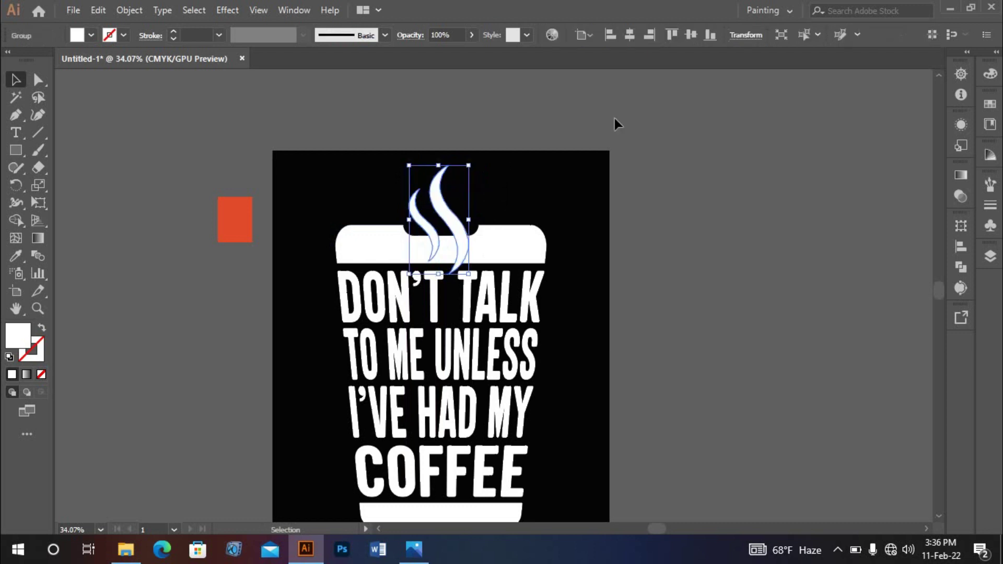
pyautogui.click(612, 187)
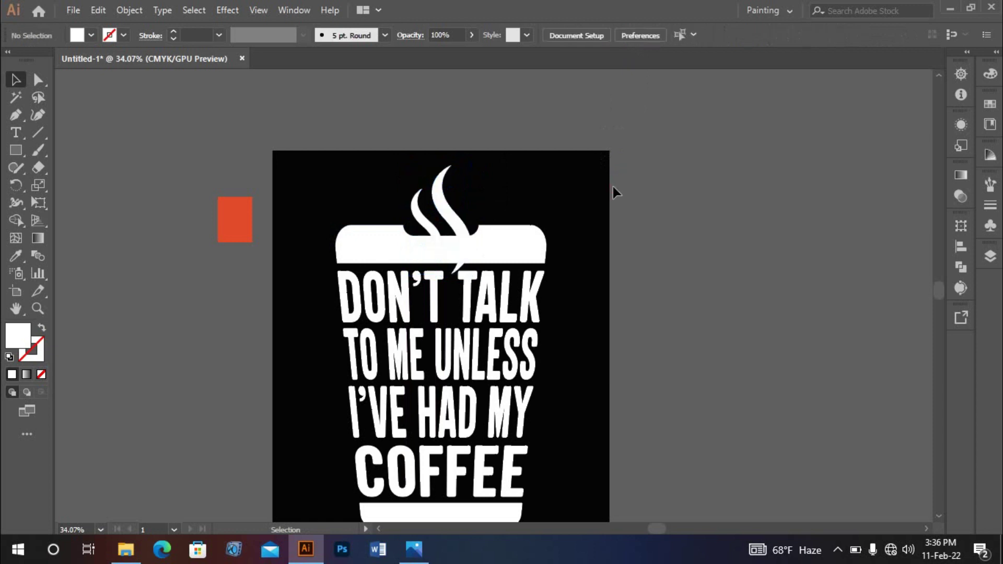
pyautogui.click(451, 233)
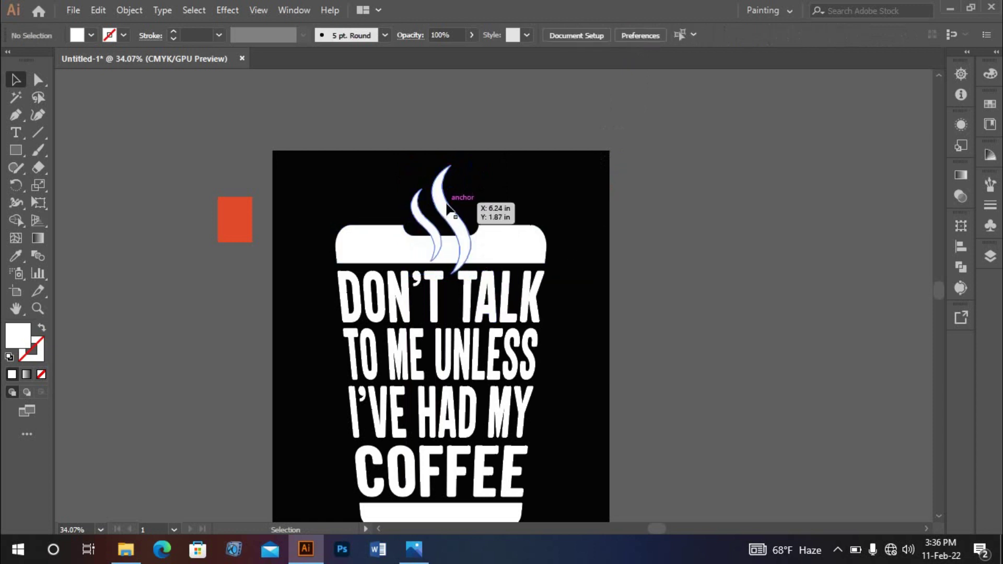
pyautogui.click(622, 84)
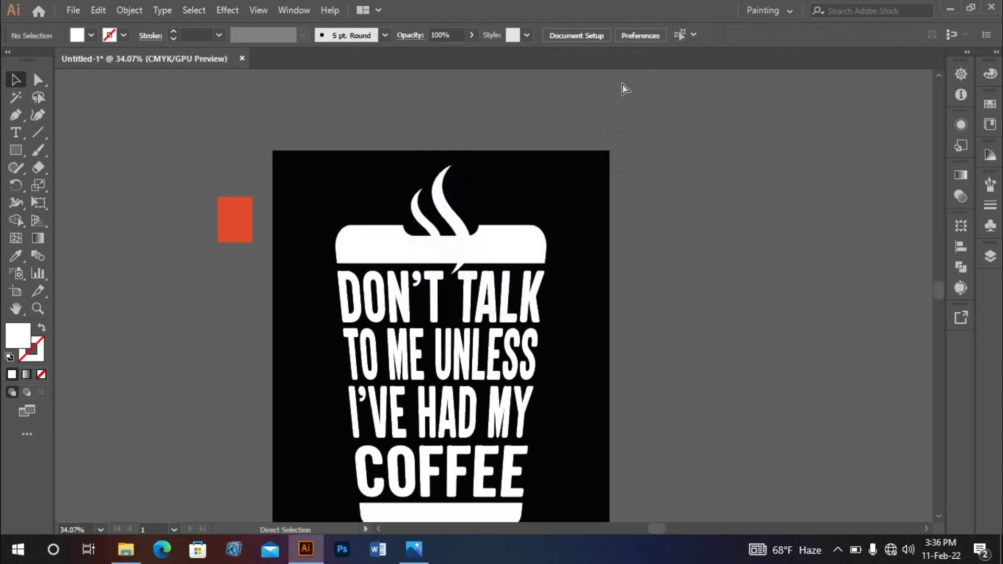
# Show the rulers with Ctrl+R and set their units to Pixels
pyautogui.hotkey('ctrl', 'r')
pyautogui.rightClick(570, 74)
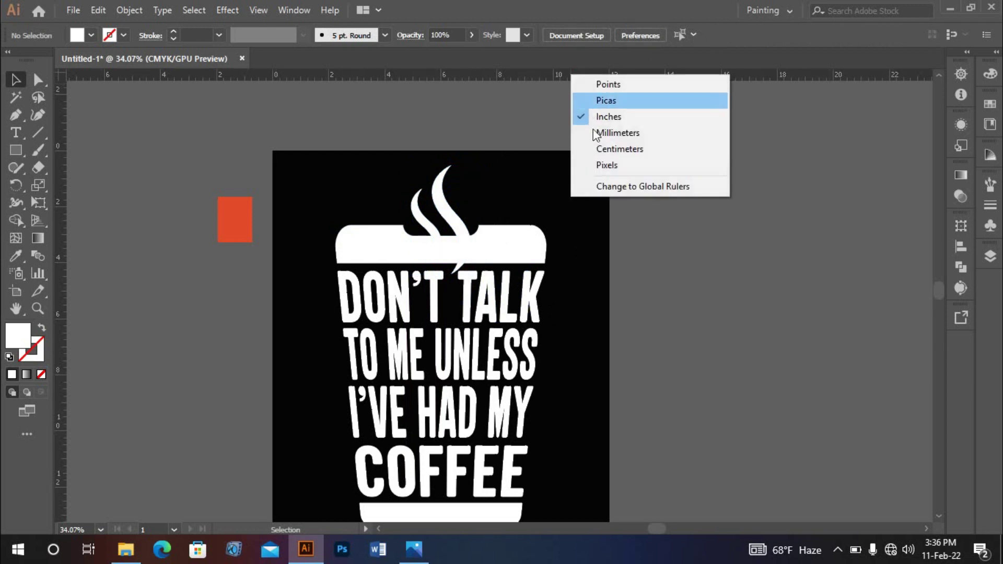
pyautogui.click(606, 166)
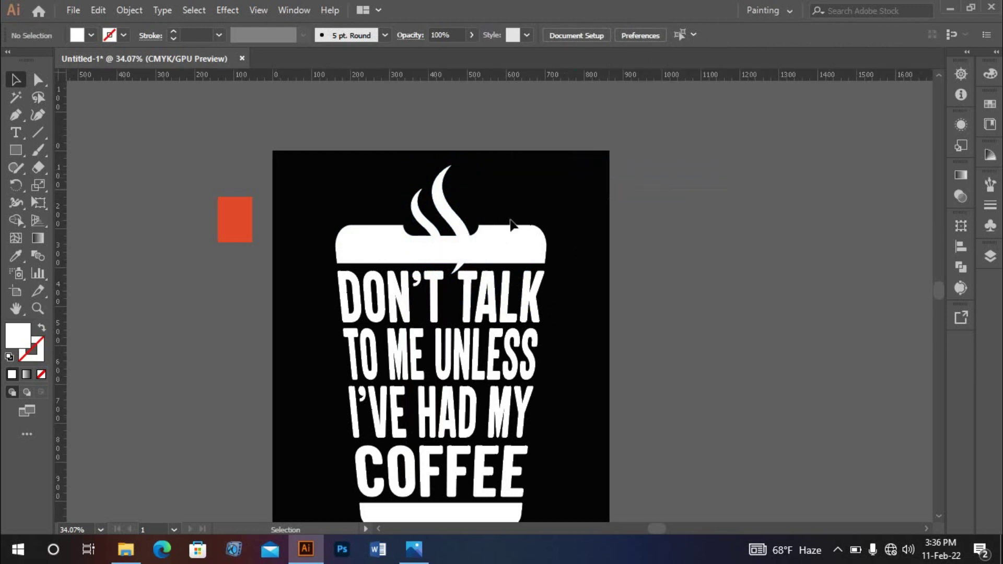
# Apply an 8 px Offset Path to the grouped steam wisps
pyautogui.click(443, 210)
pyautogui.click(131, 11)
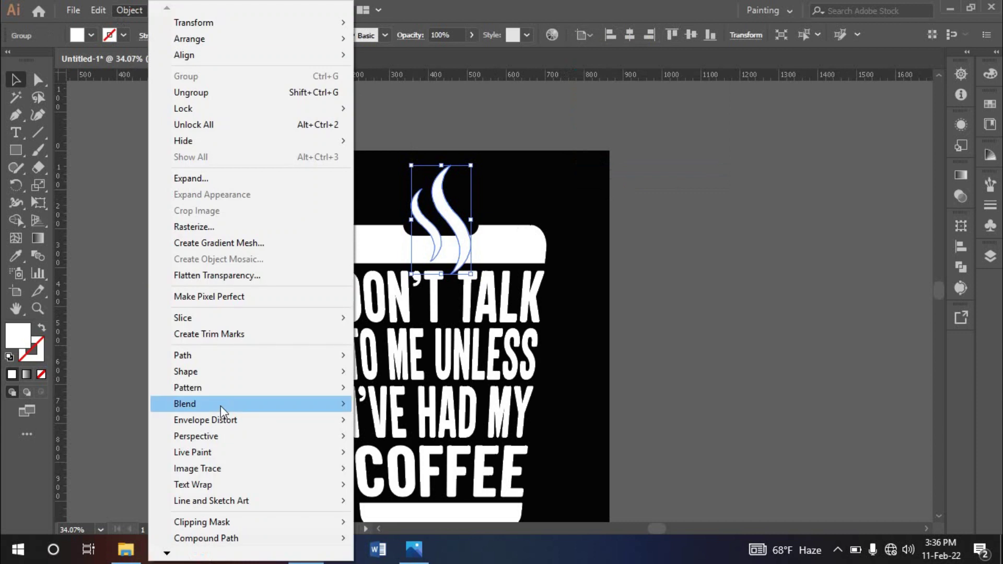
pyautogui.moveTo(256, 355)
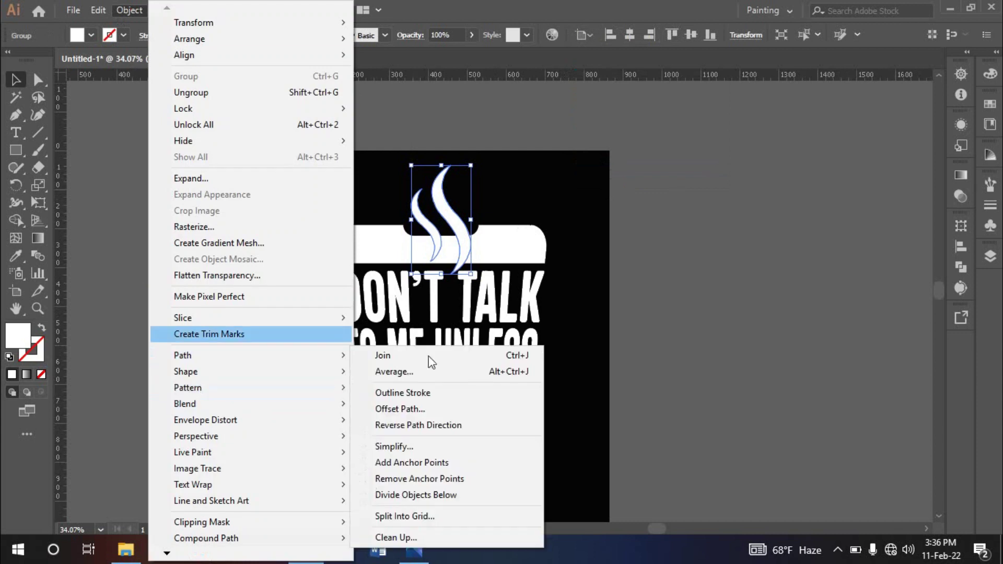
pyautogui.click(424, 409)
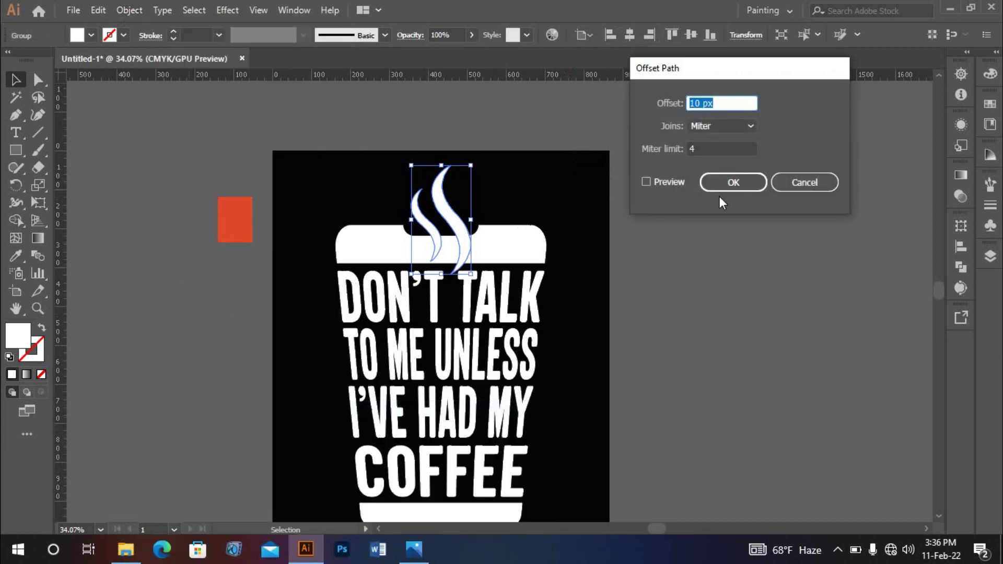
pyautogui.click(673, 184)
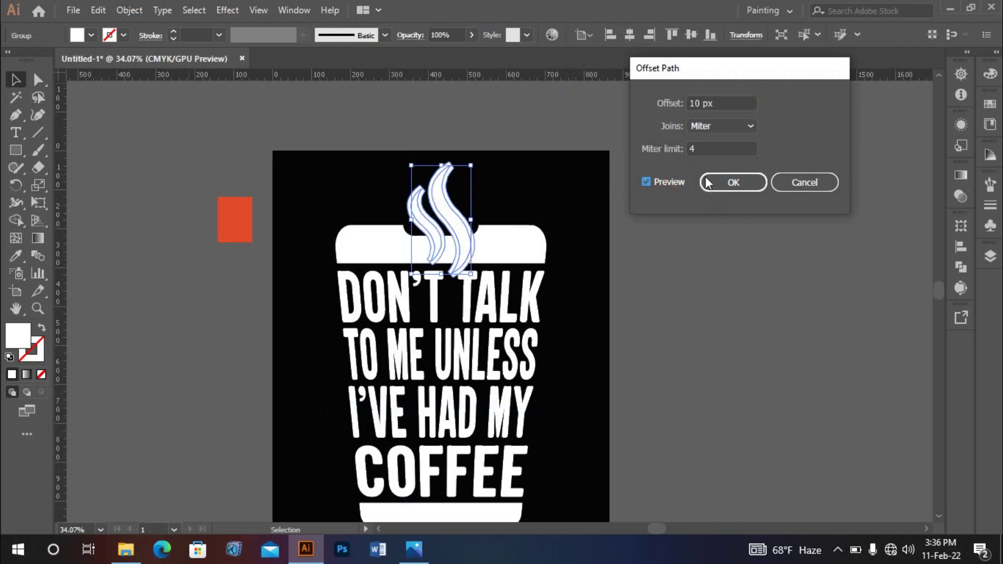
pyautogui.click(710, 107)
pyautogui.write('7')
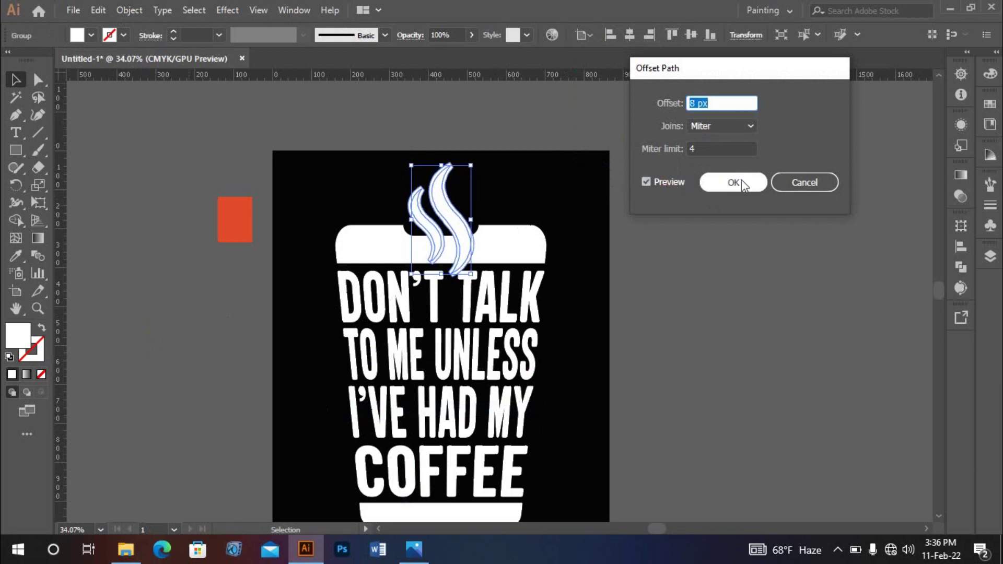
pyautogui.write('8')
pyautogui.click(735, 183)
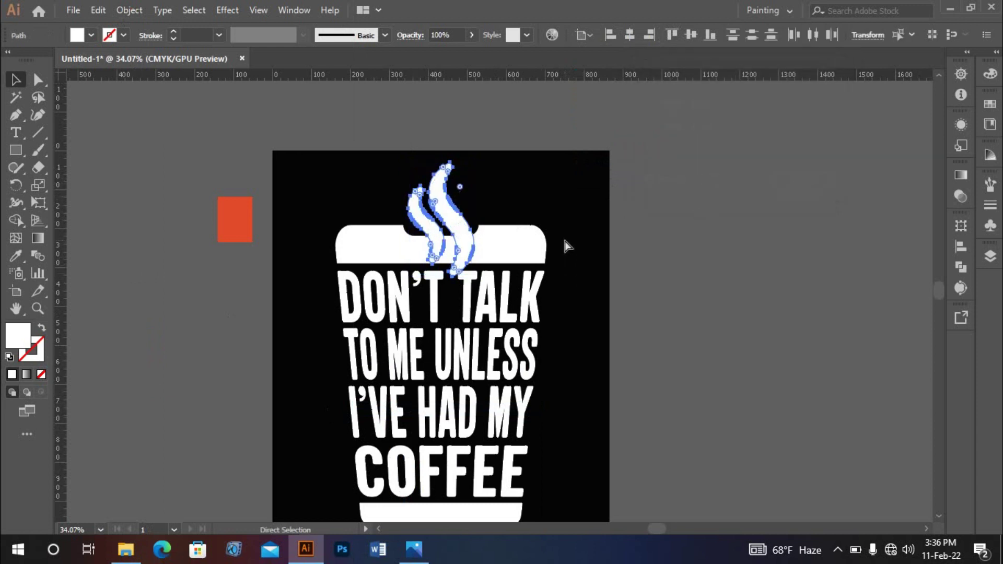
# With Shape Builder, cut the tall and small steam outline regions out of the cup lid
pyautogui.click(567, 243)
pyautogui.click(519, 256)
pyautogui.hotkey('ctrl', 'z')
pyautogui.hotkey('ctrl', 'z')
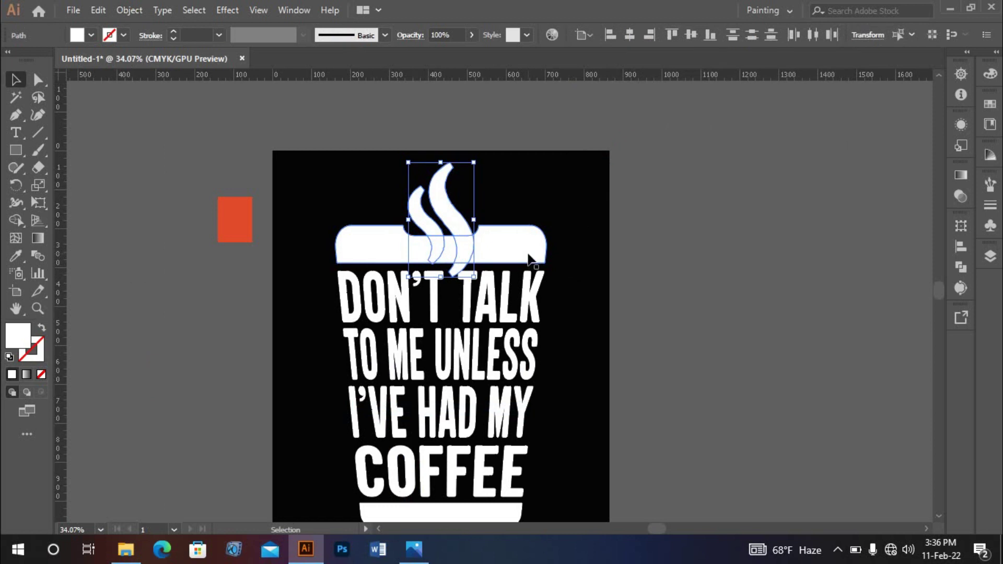
pyautogui.keyDown('shift'); pyautogui.click(529, 256); pyautogui.keyUp('shift')
pyautogui.hotkey('shift', 'm')
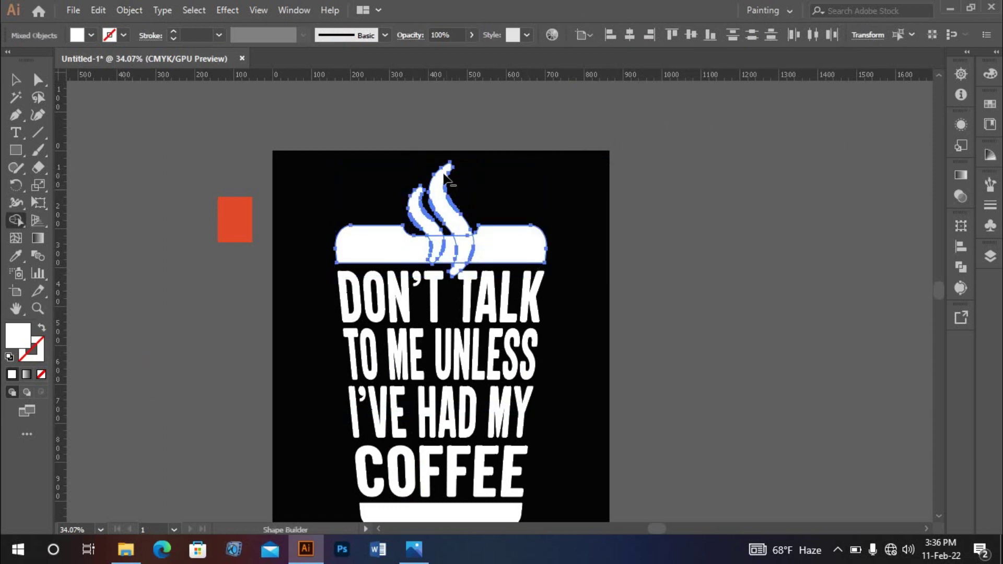
pyautogui.moveTo(445, 176)
pyautogui.mouseDown()
pyautogui.moveTo(462, 235)
pyautogui.moveTo(459, 278)
pyautogui.mouseUp()
pyautogui.moveTo(424, 198)
pyautogui.mouseDown()
pyautogui.moveTo(418, 209)
pyautogui.moveTo(438, 265)
pyautogui.mouseUp()
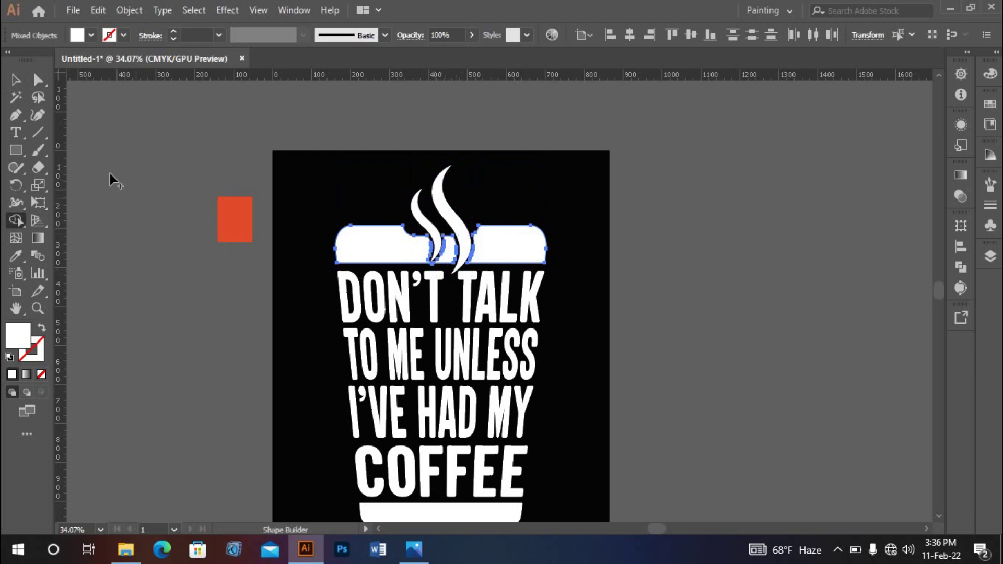
# Zoom into the lid notch, delete the stray white triangle, then fit the artboard in view
pyautogui.click(15, 79)
pyautogui.click(198, 198)
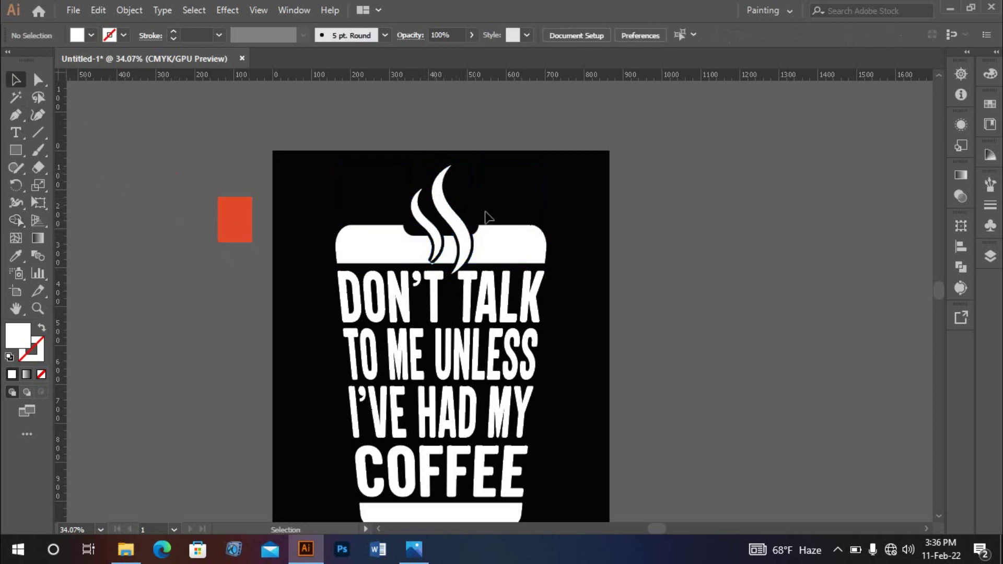
pyautogui.click(487, 255)
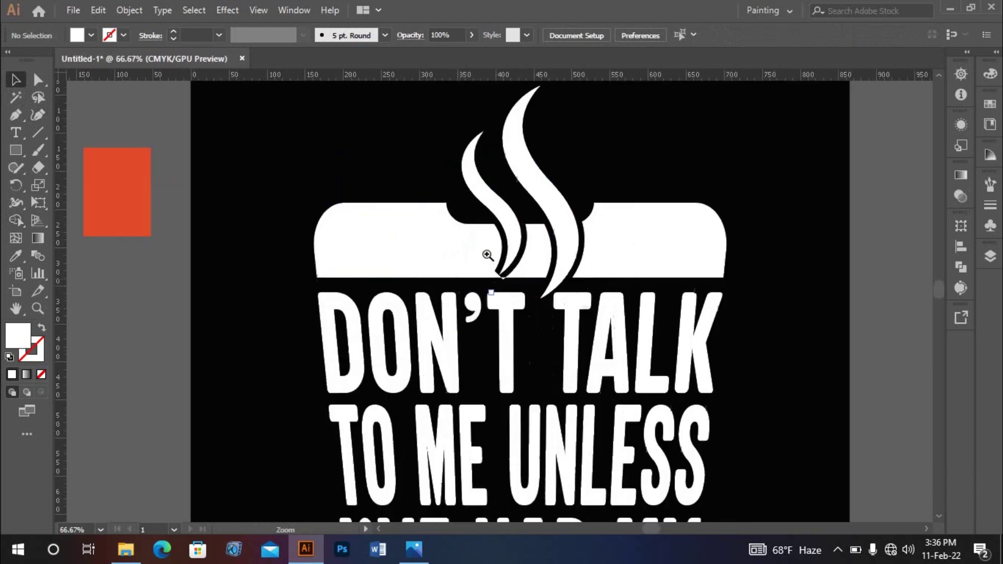
pyautogui.click(532, 292)
pyautogui.click(403, 289)
pyautogui.click(568, 239)
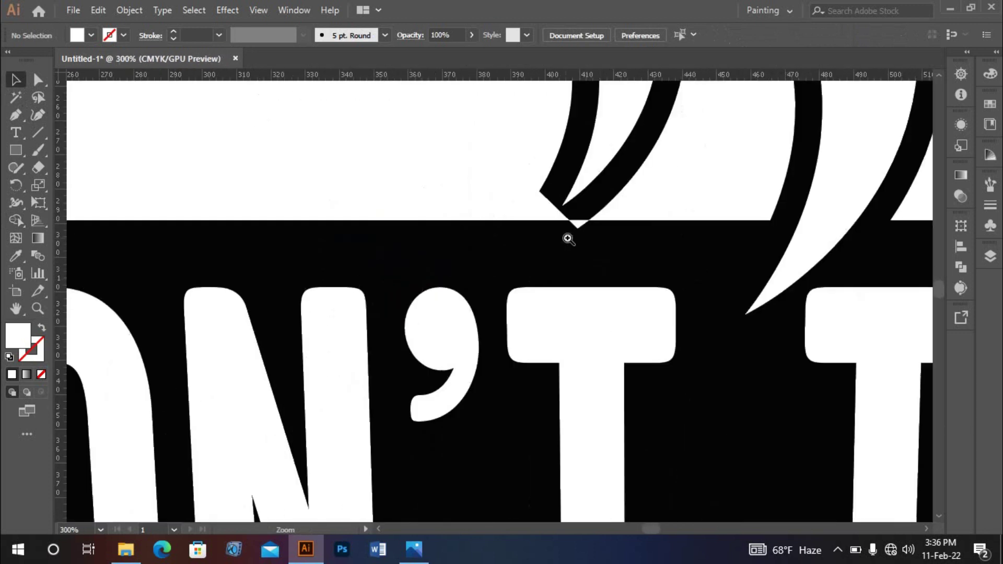
pyautogui.click(569, 238)
pyautogui.press('v')
pyautogui.click(507, 284)
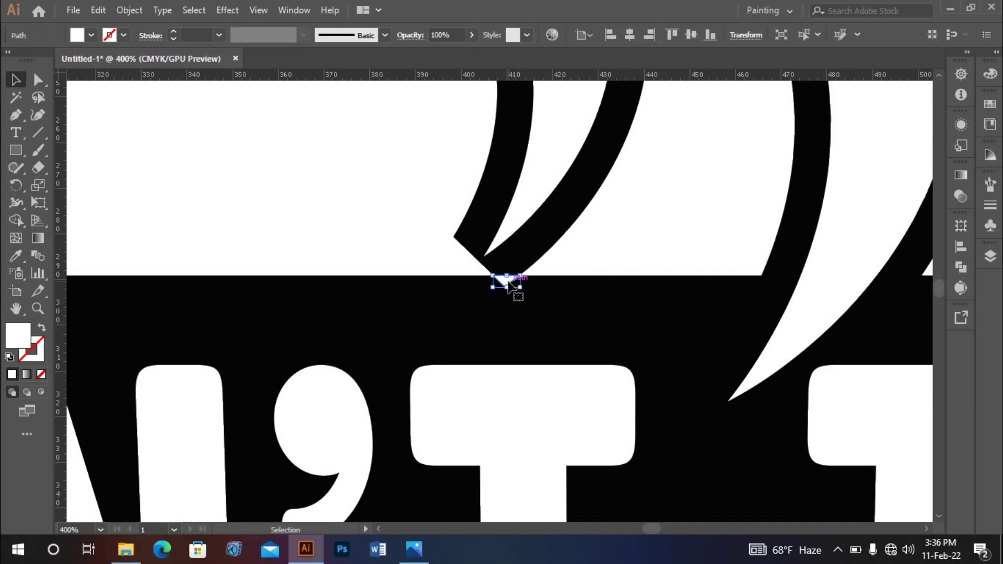
pyautogui.press('Delete')
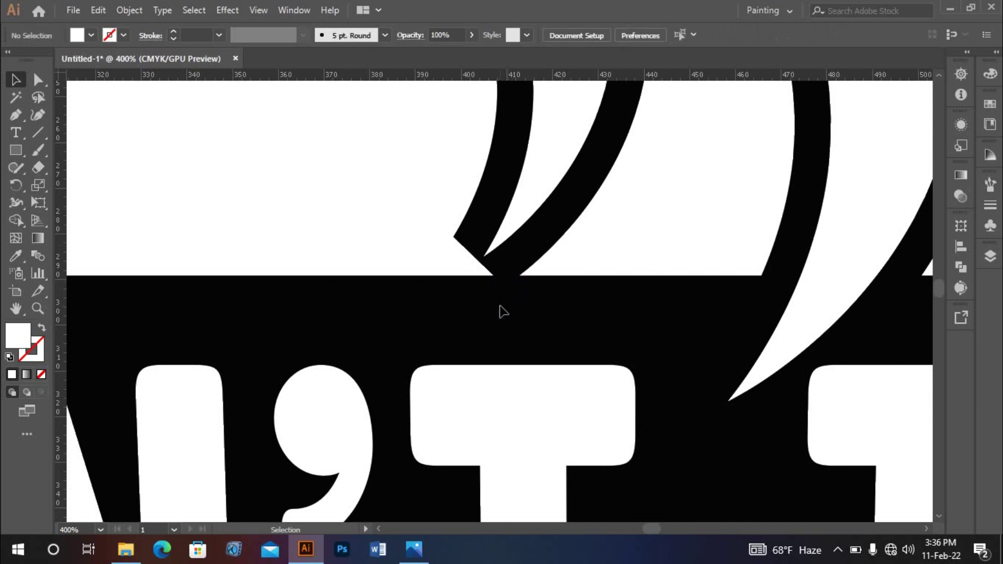
pyautogui.hotkey('ctrl', '0')
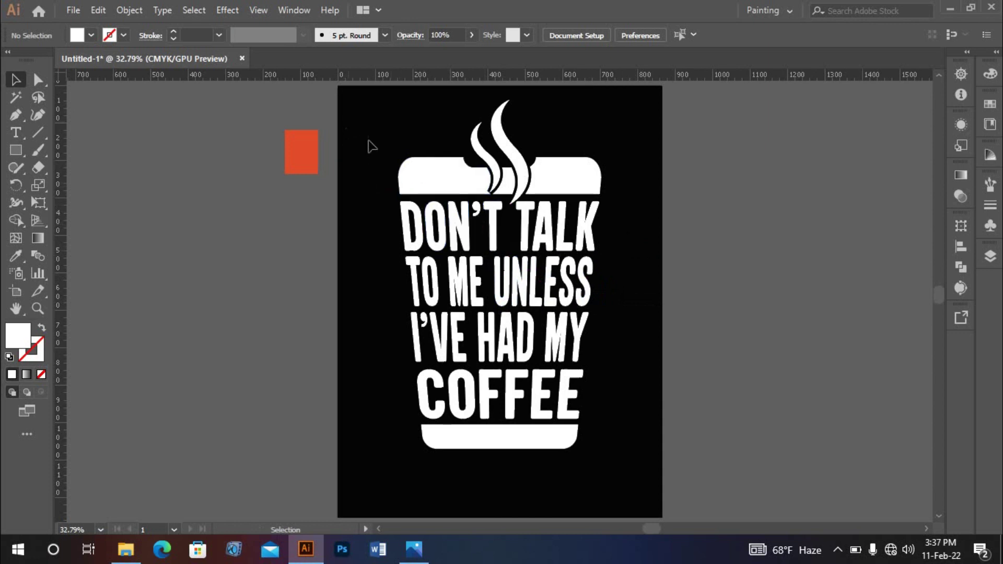
# Select the cup artwork group and eyedropper the orange rectangle's colour onto it, then deselect
pyautogui.moveTo(412, 166); pyautogui.dragTo(608, 468)
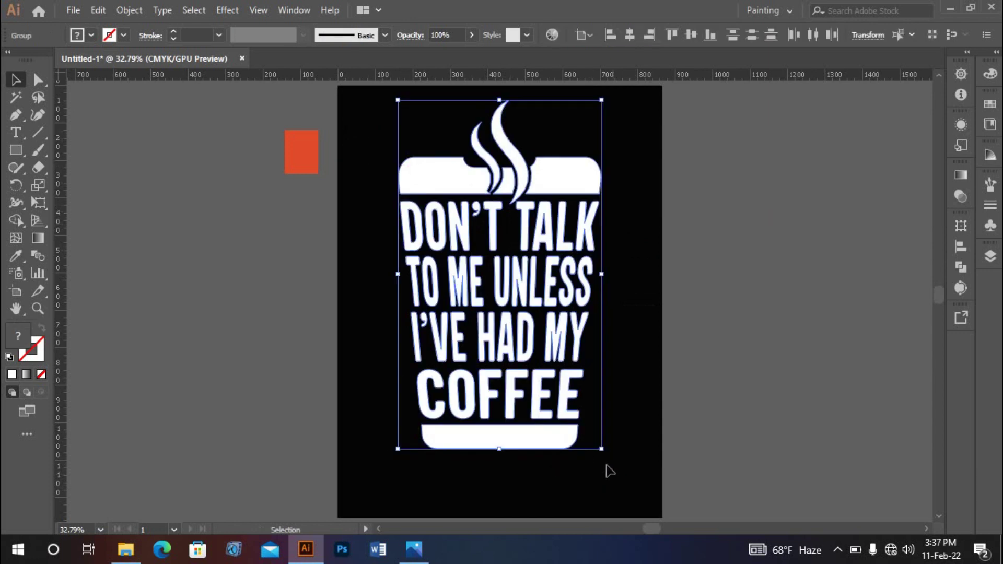
pyautogui.click(129, 10)
pyautogui.press('Escape')
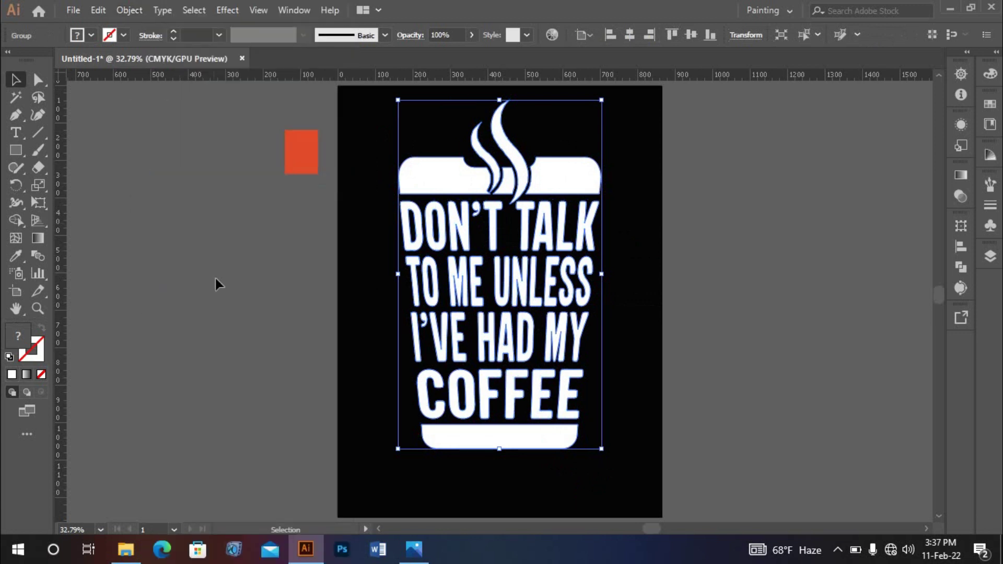
pyautogui.click(215, 278)
pyautogui.click(431, 177)
pyautogui.click(16, 256)
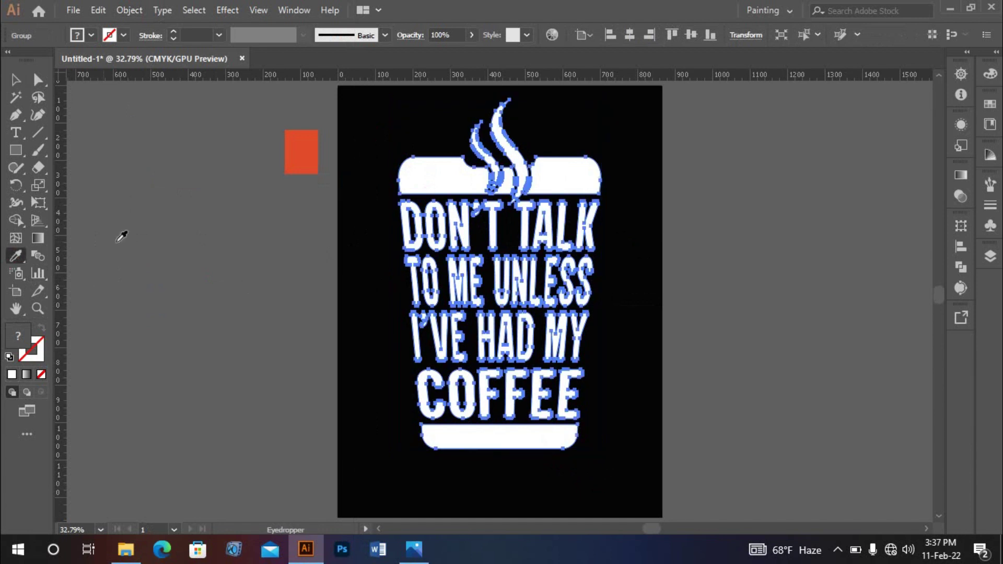
pyautogui.click(316, 150)
pyautogui.hotkey('ctrl', 'shift', 'a')
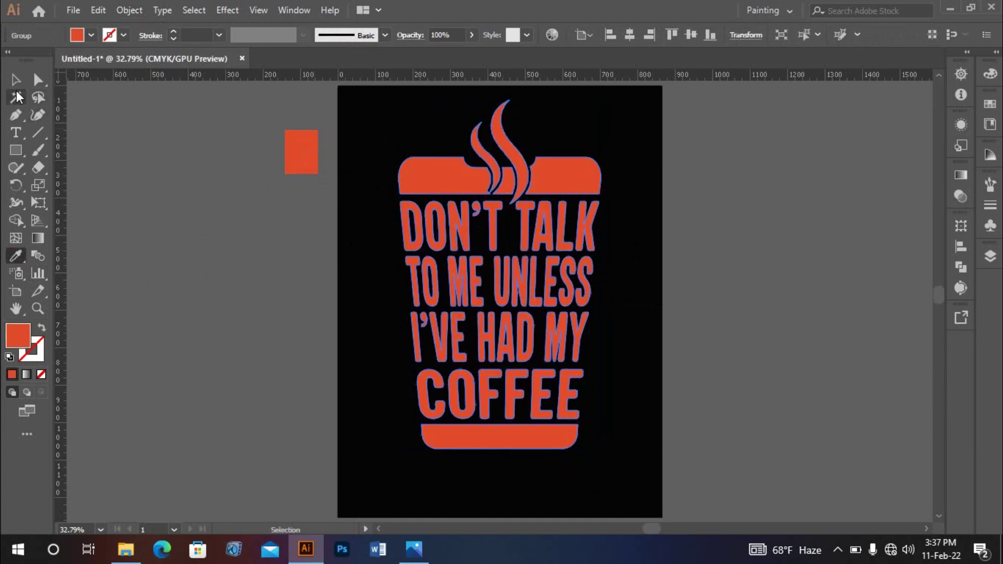
pyautogui.click(16, 79)
pyautogui.click(112, 207)
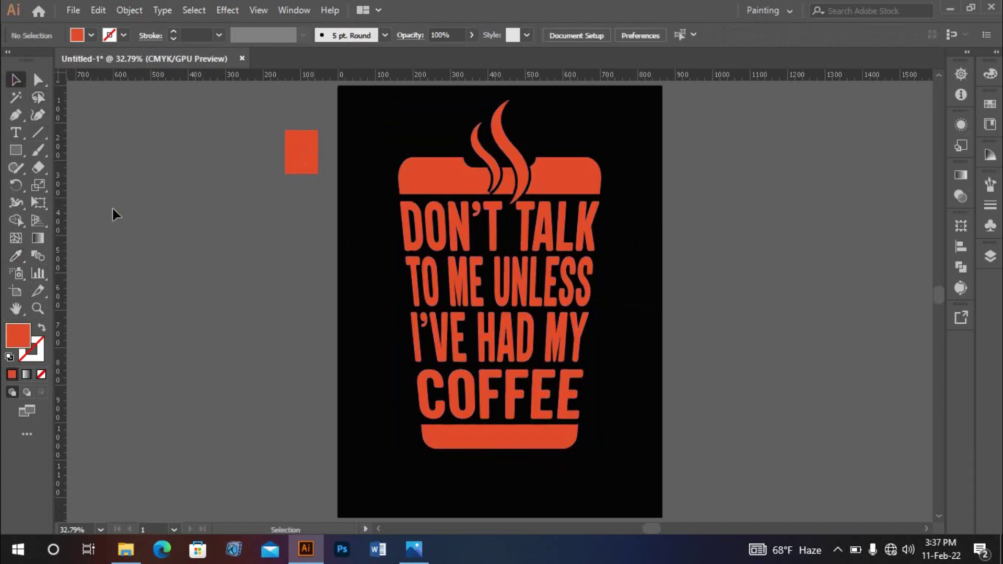
pyautogui.press('a')
pyautogui.press('v')
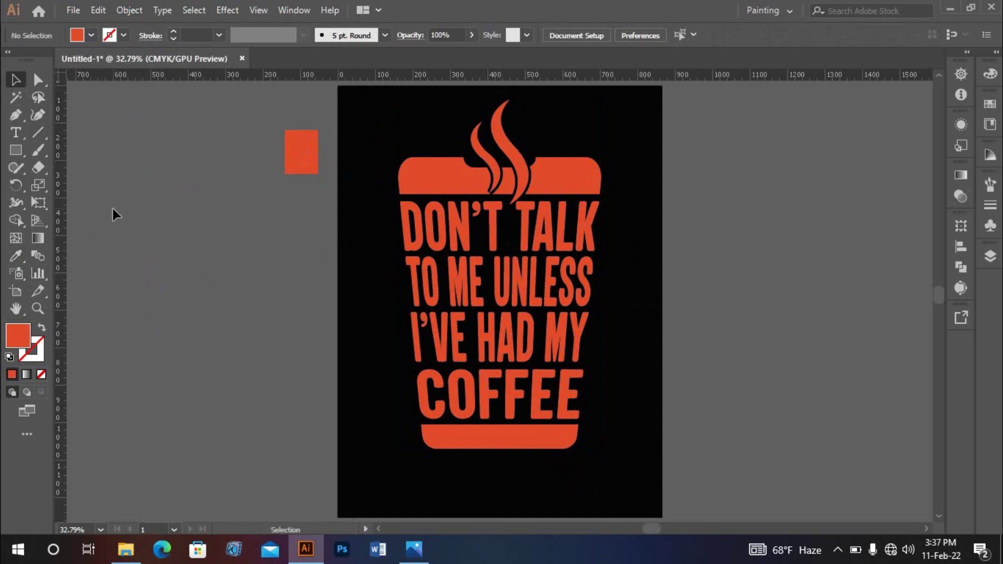